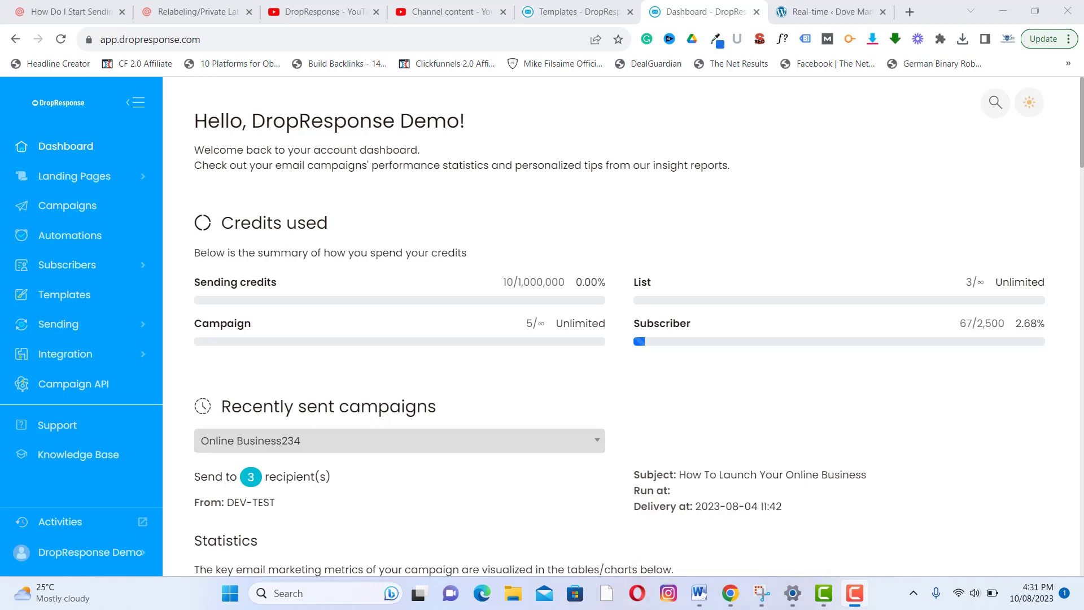
Review the sending identity pages, covering the new sender form and the computerfever.com domain's verification and DKIM records.
{"action": "left_click", "coordinate": [68, 325]}
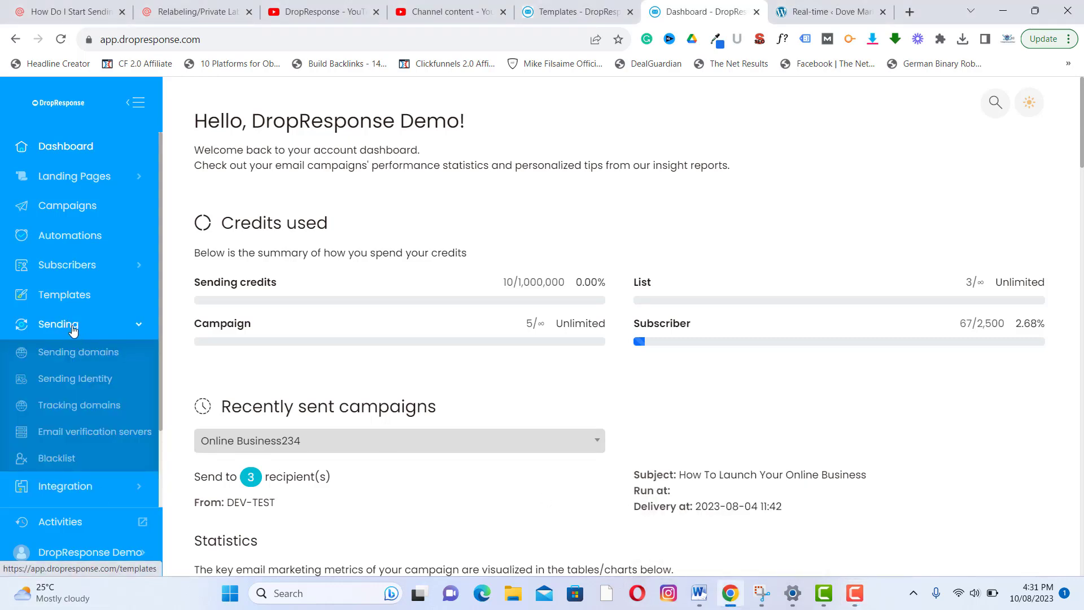
{"action": "left_click", "coordinate": [72, 380]}
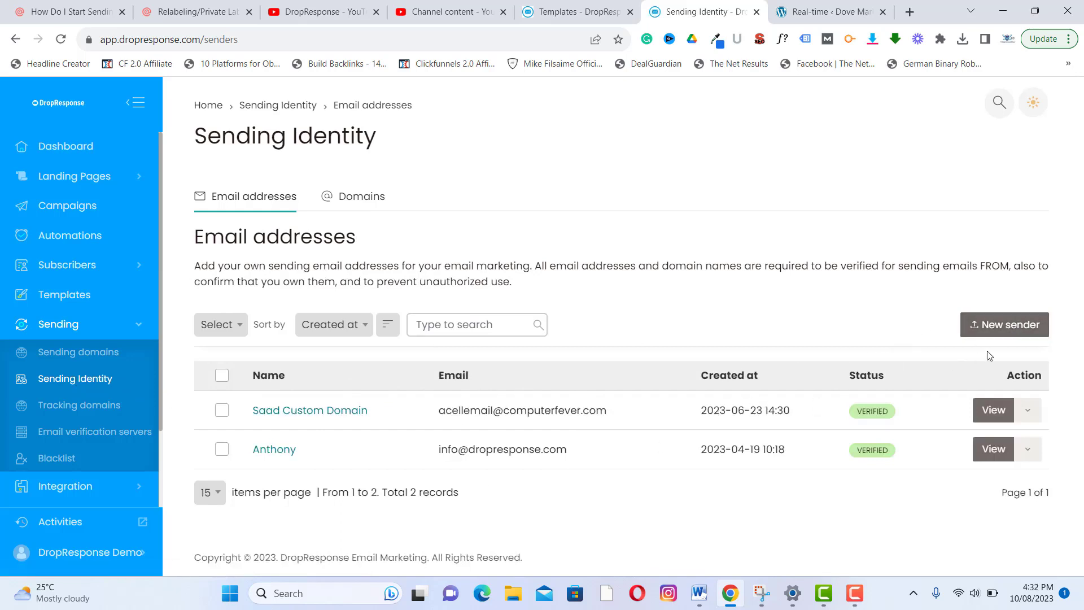
{"action": "left_click", "coordinate": [1010, 334]}
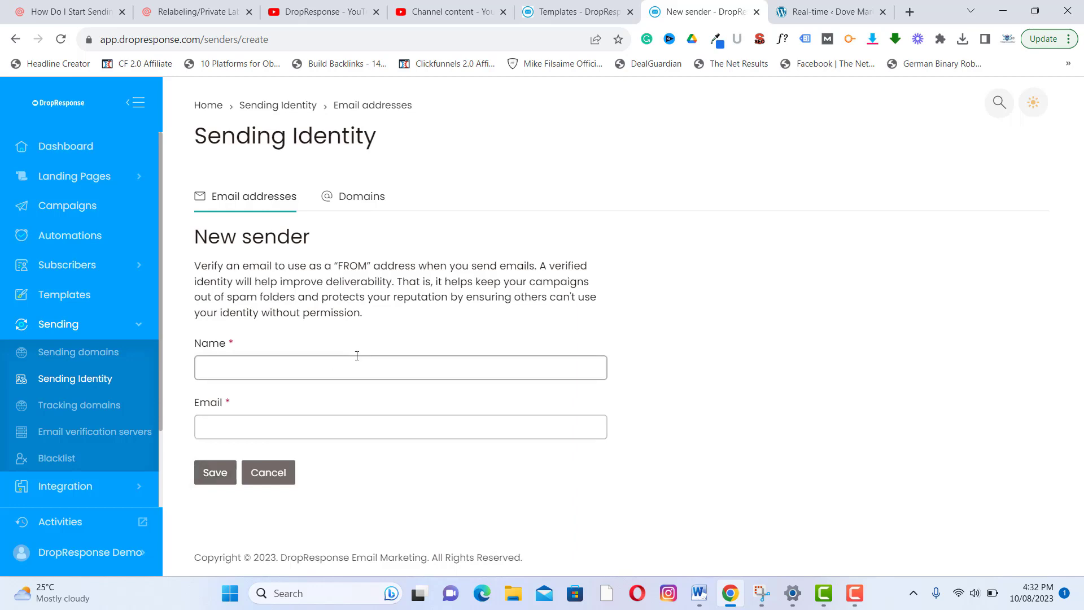
{"action": "left_click", "coordinate": [356, 199]}
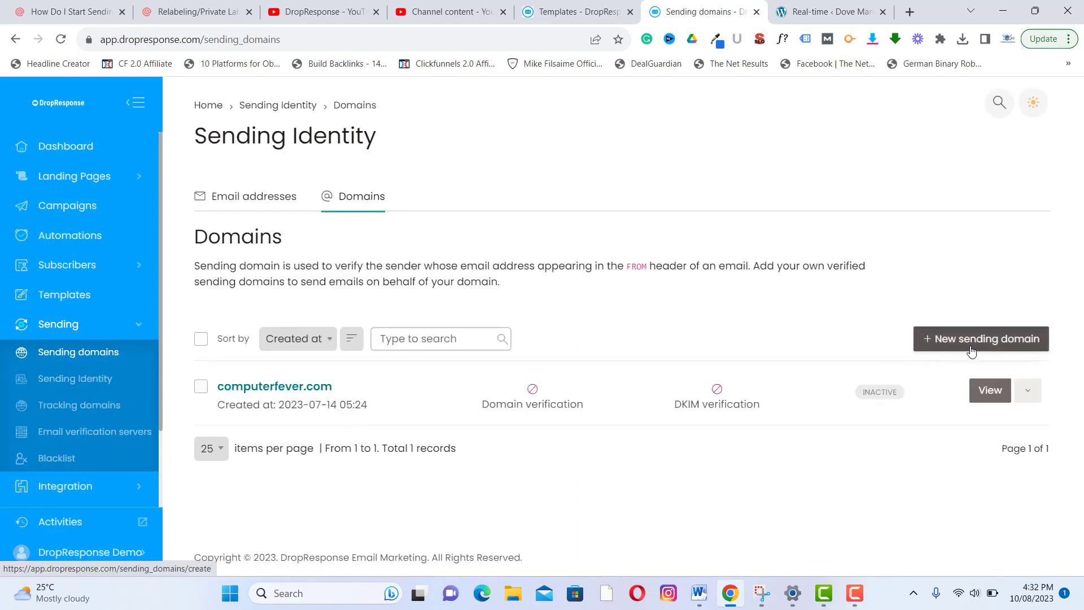
{"action": "left_click", "coordinate": [294, 388]}
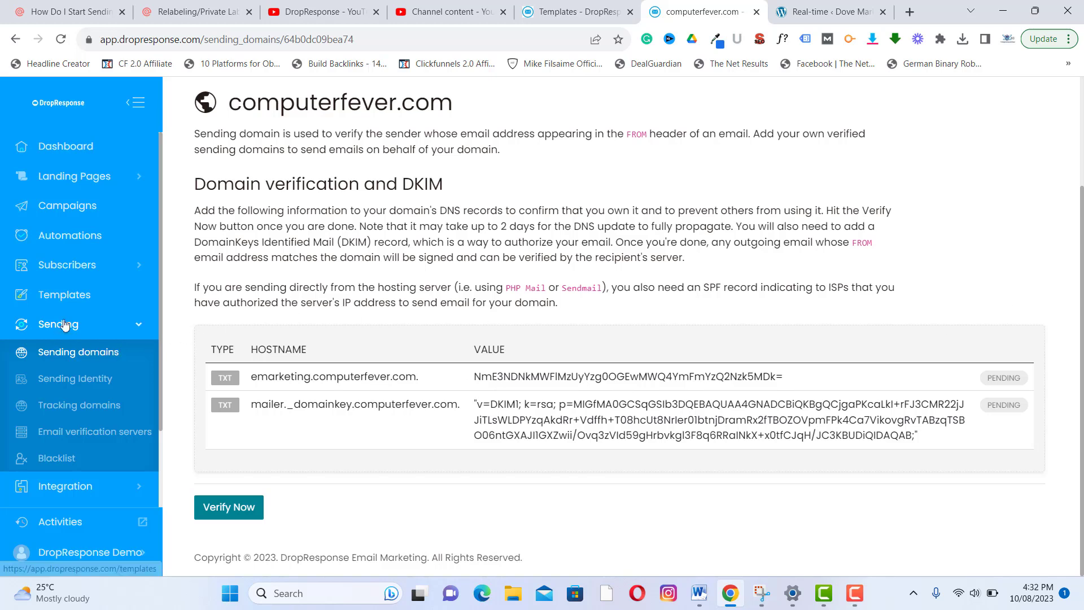
Open the subscribers overview and examine the audience figures and growth chart.
{"action": "left_click", "coordinate": [78, 267]}
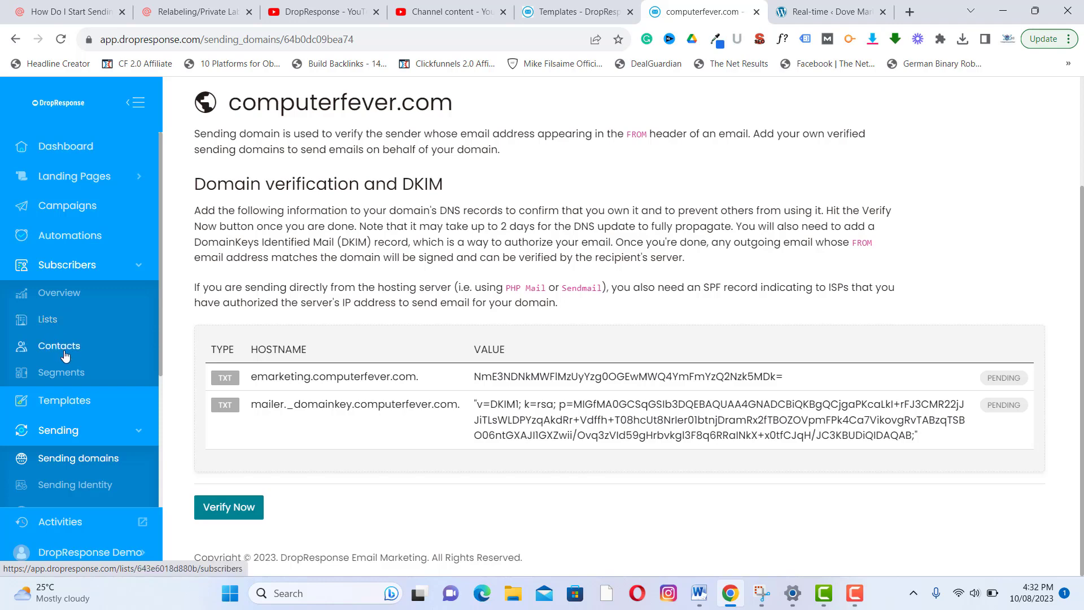
{"action": "left_click", "coordinate": [70, 296]}
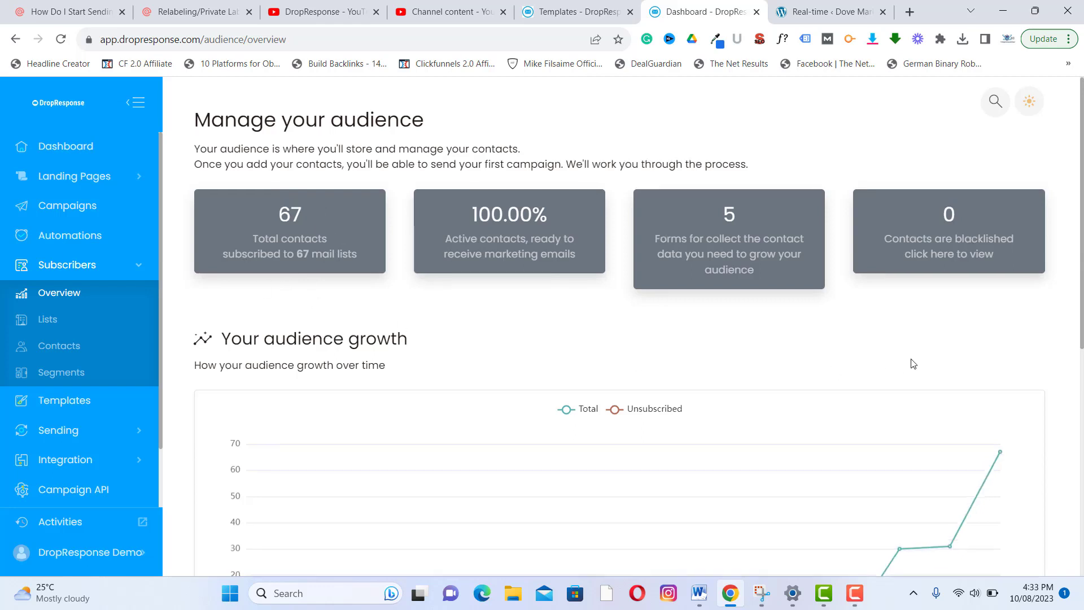
{"action": "scroll", "coordinate": [909, 363], "scroll_direction": "down", "scroll_amount": 3}
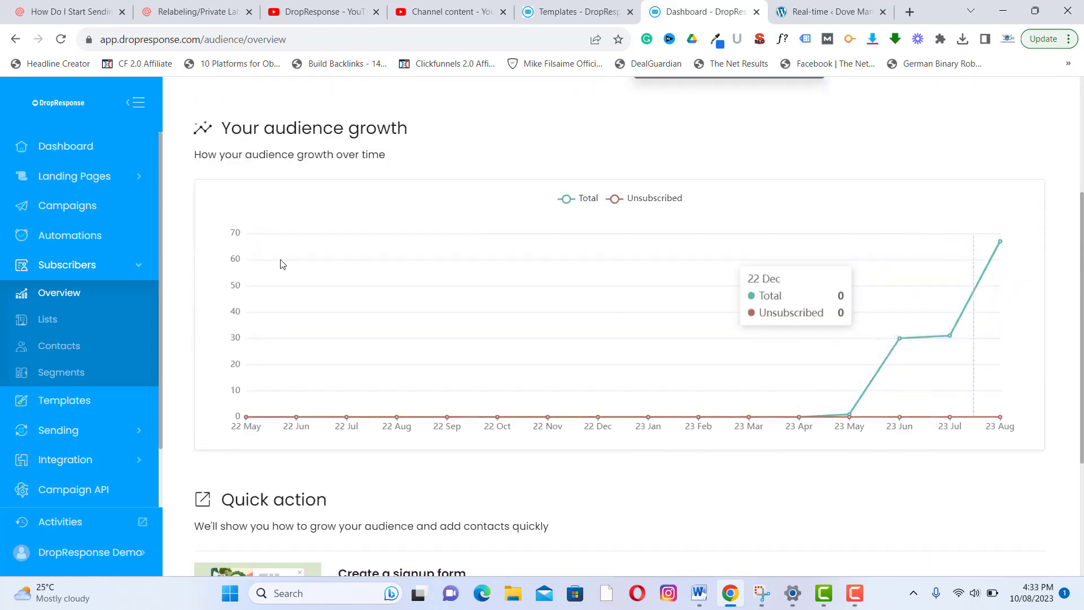
Look through the mail lists and the subscriber contacts of the Test list.
{"action": "left_click", "coordinate": [54, 321]}
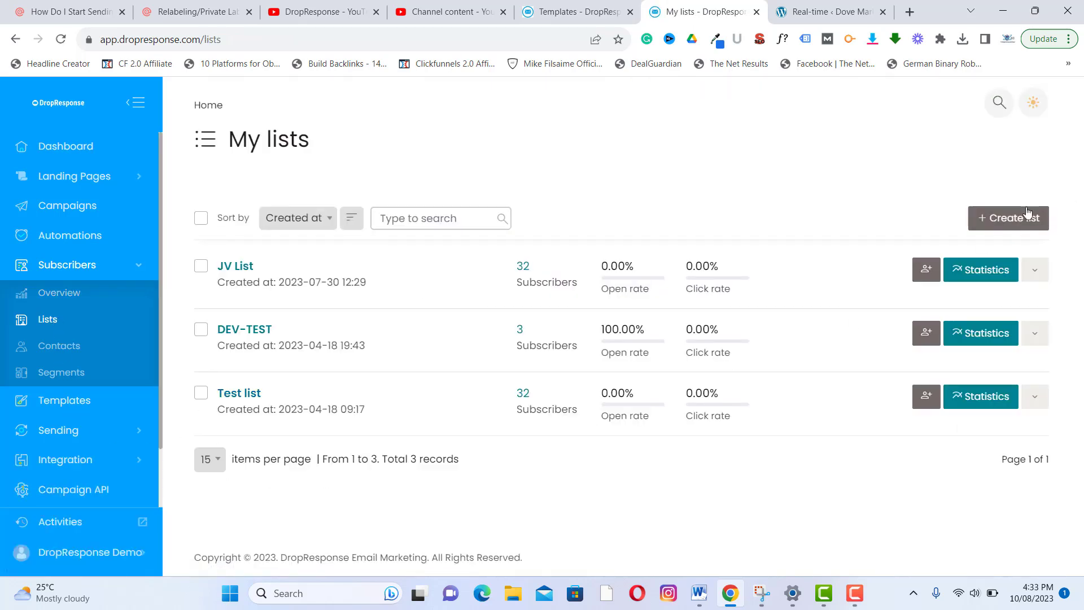
{"action": "left_click", "coordinate": [55, 348]}
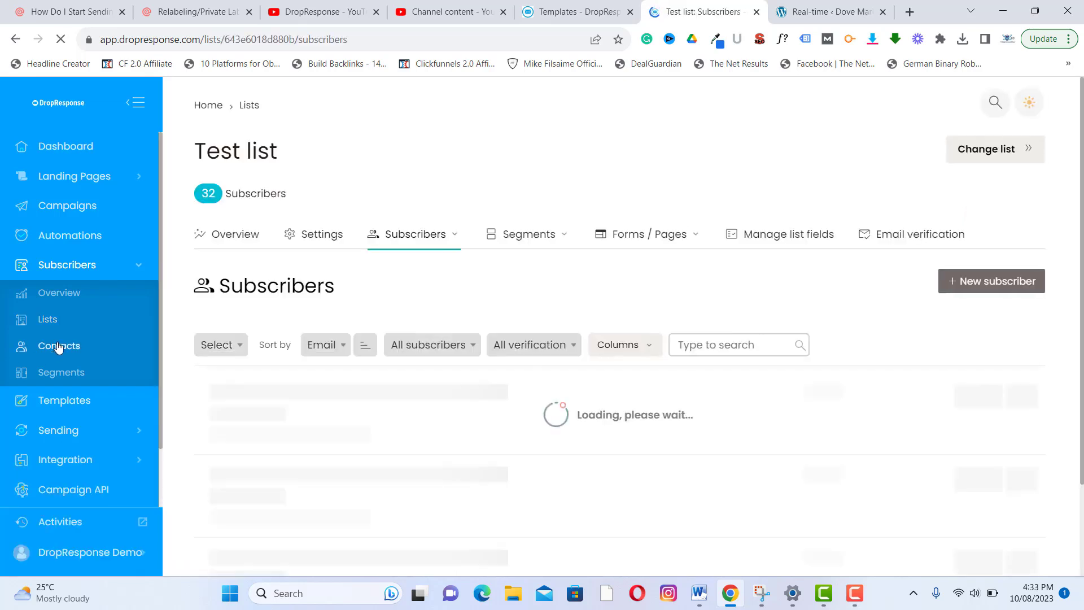
{"action": "scroll", "coordinate": [624, 327], "scroll_direction": "down", "scroll_amount": 2}
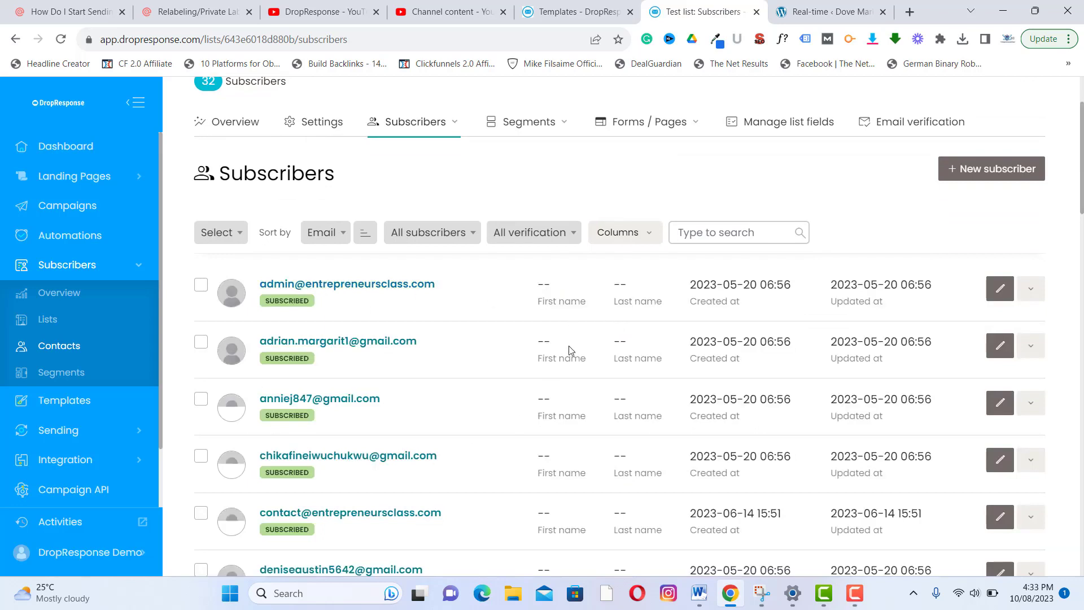
{"action": "scroll", "coordinate": [568, 346], "scroll_direction": "up", "scroll_amount": 2}
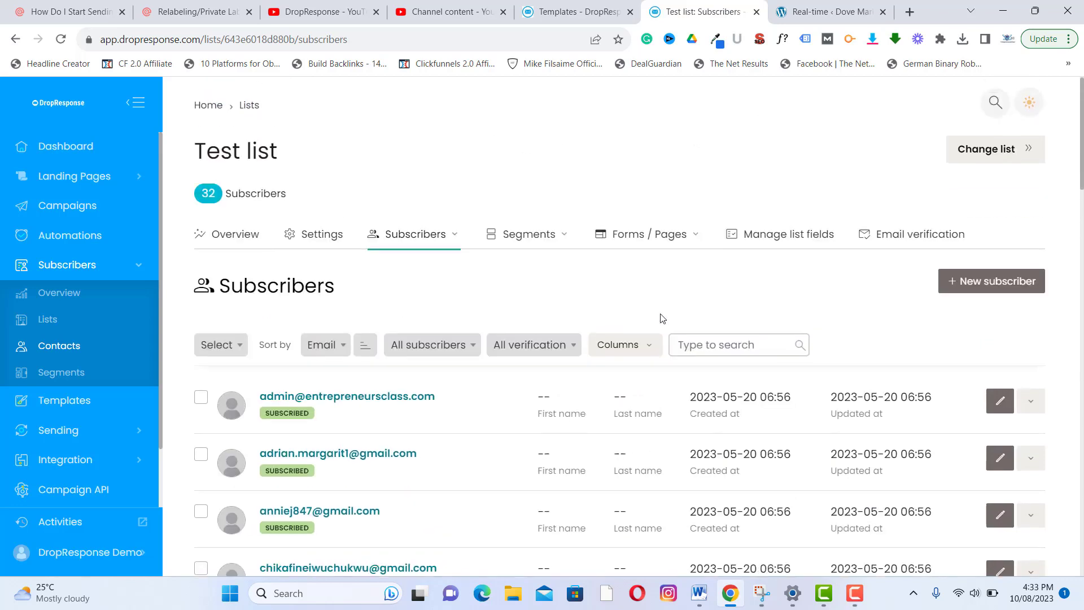
Open a blank segment for the Test list and view the options for combining its conditions.
{"action": "left_click", "coordinate": [61, 375]}
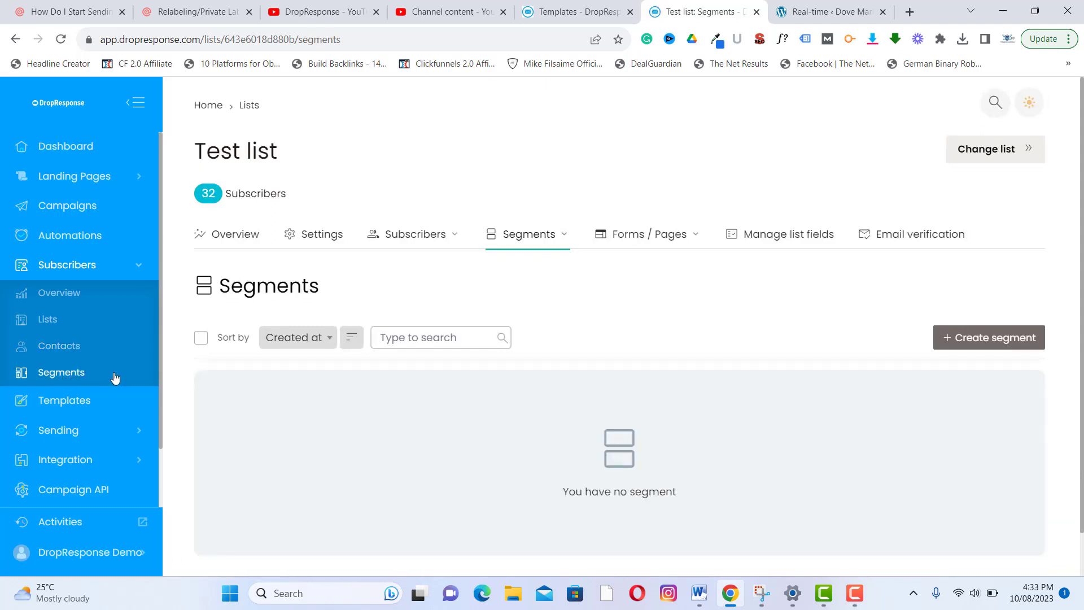
{"action": "left_click", "coordinate": [979, 338]}
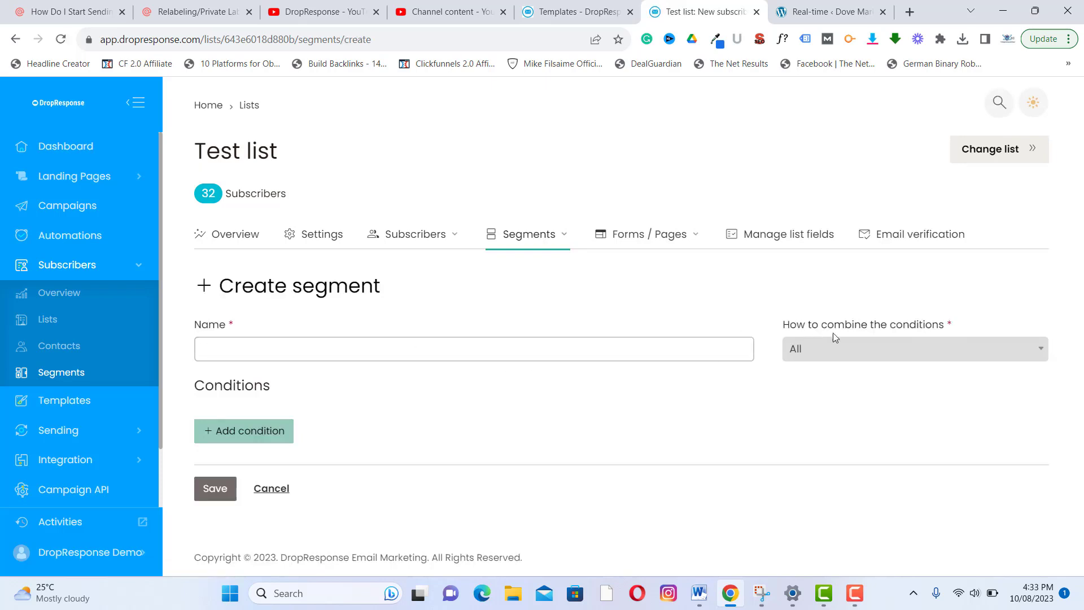
{"action": "left_click", "coordinate": [862, 349]}
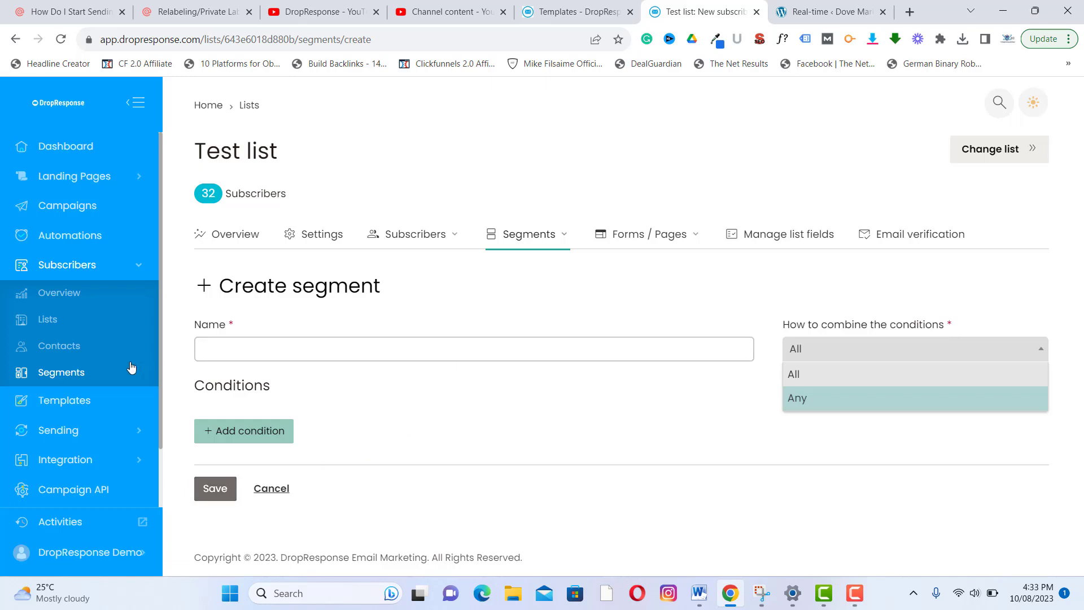
Open the integration forms and look through the existing signup forms.
{"action": "left_click", "coordinate": [87, 471]}
{"action": "scroll", "coordinate": [105, 469], "scroll_direction": "down", "scroll_amount": 3}
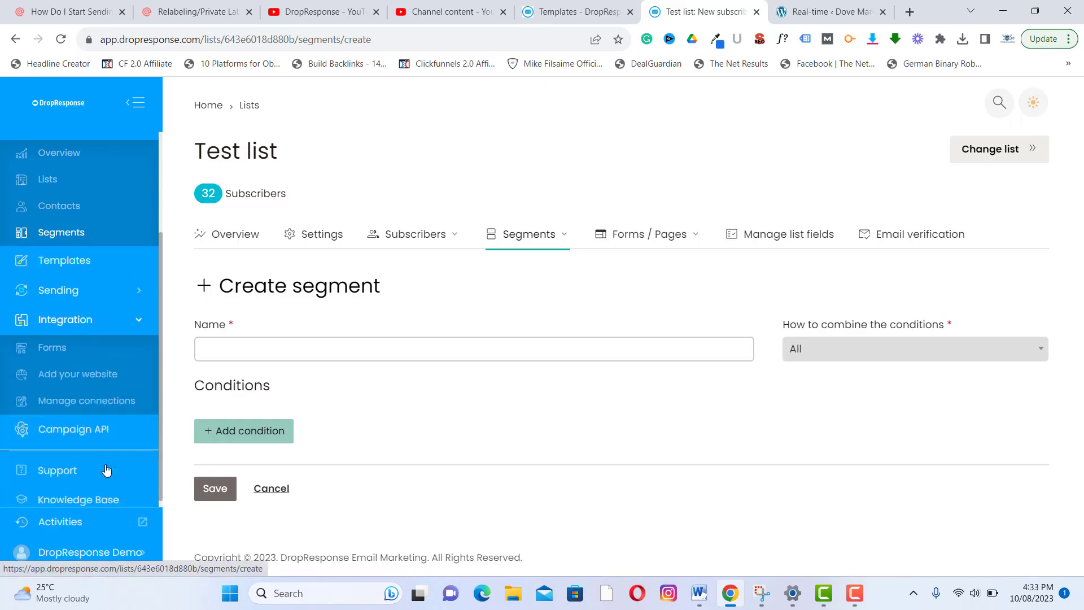
{"action": "left_click", "coordinate": [67, 353]}
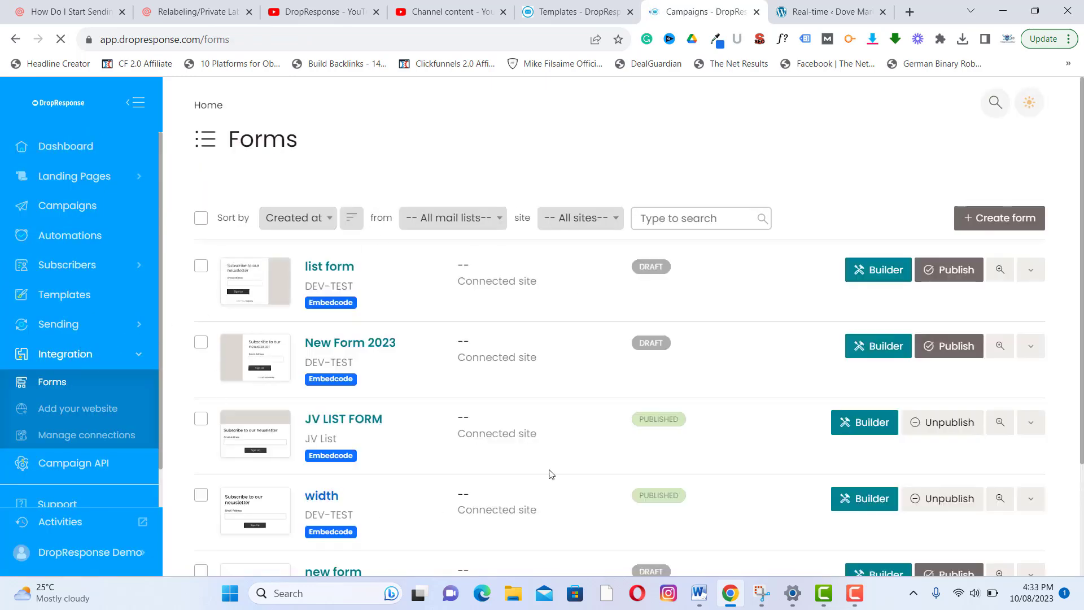
{"action": "scroll", "coordinate": [545, 359], "scroll_direction": "down", "scroll_amount": 3}
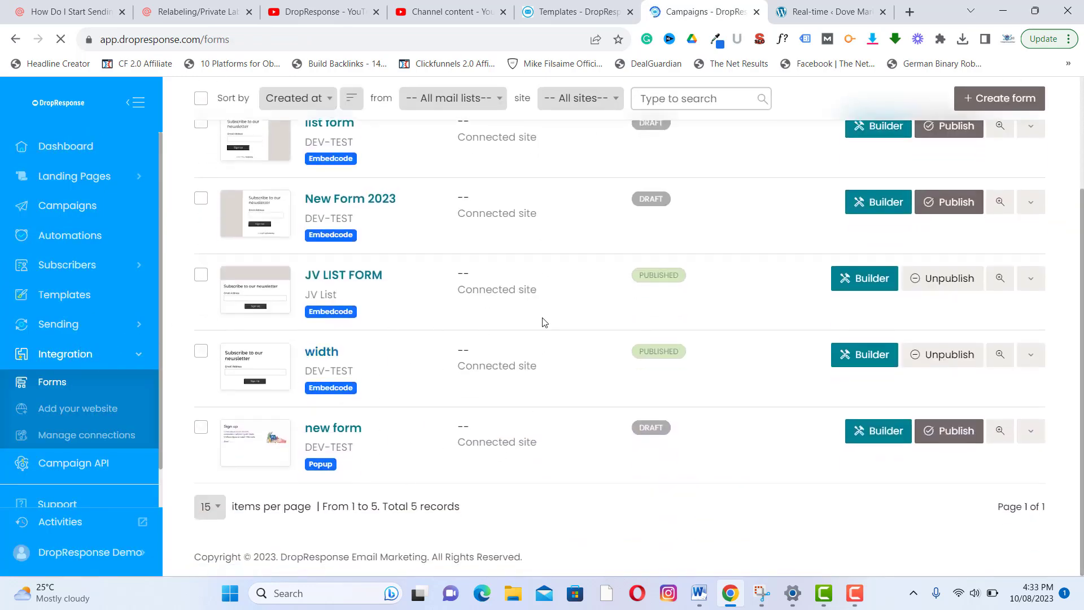
{"action": "scroll", "coordinate": [679, 345], "scroll_direction": "up", "scroll_amount": 3}
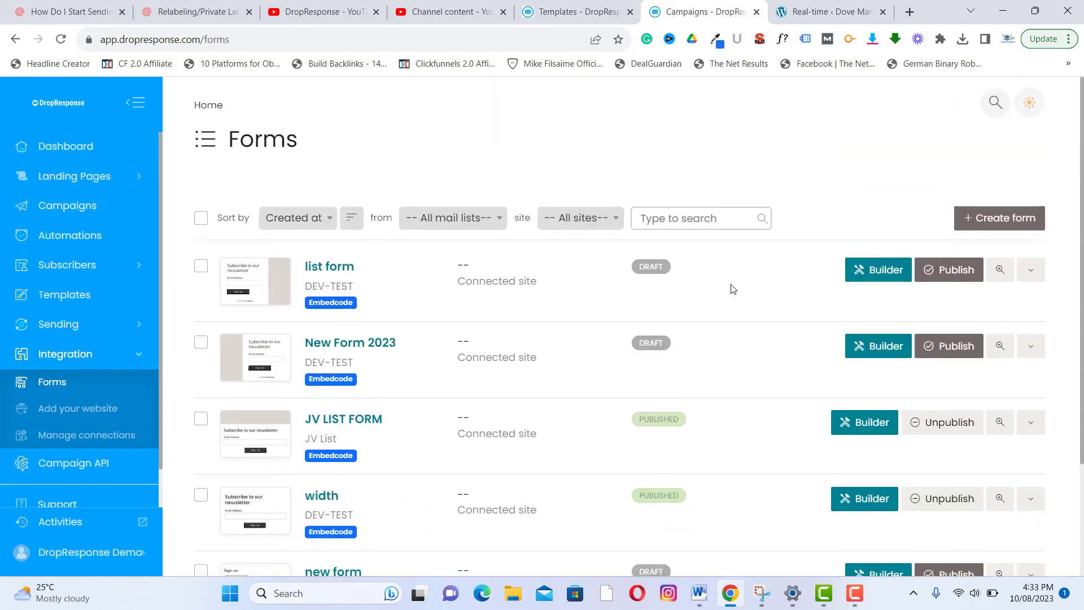
Start a new form for the DEV-TEST mail list, check the form types and choose the Left banner template.
{"action": "left_click", "coordinate": [1009, 220]}
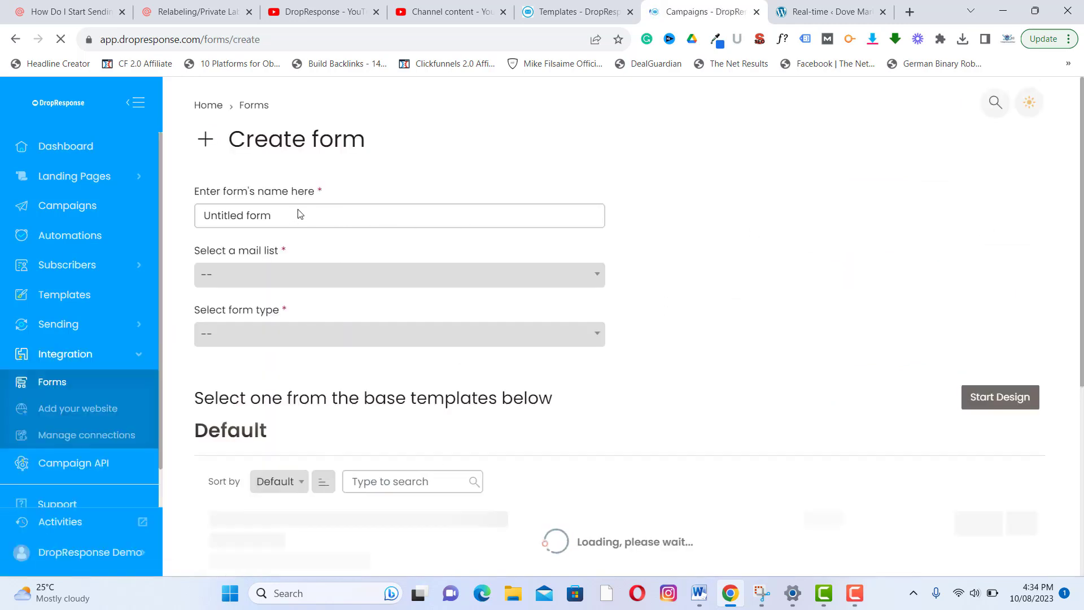
{"action": "left_click", "coordinate": [245, 271]}
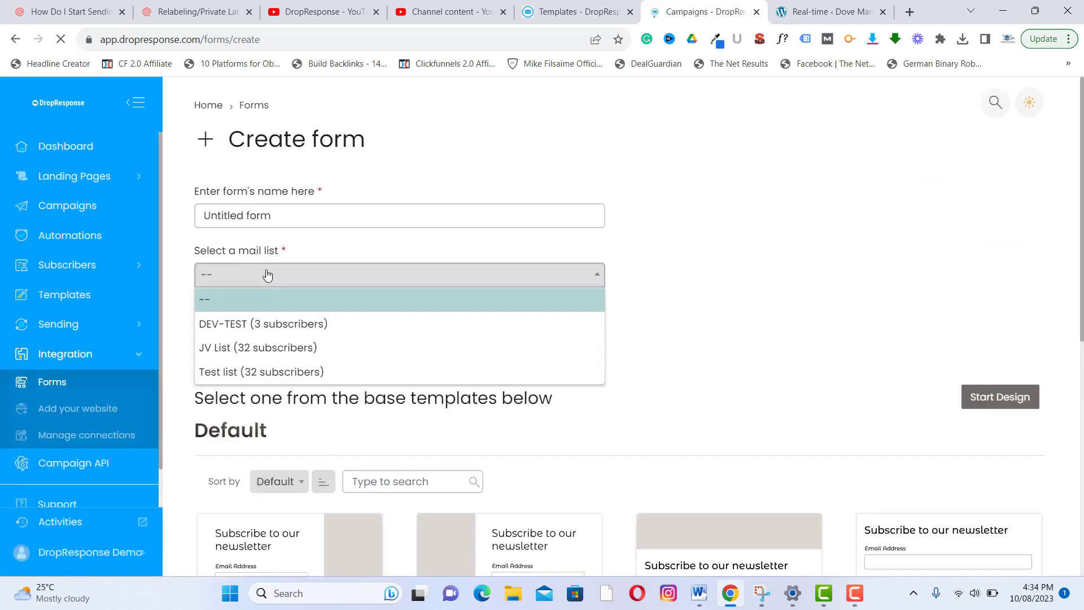
{"action": "left_click", "coordinate": [263, 323]}
{"action": "left_click", "coordinate": [304, 340]}
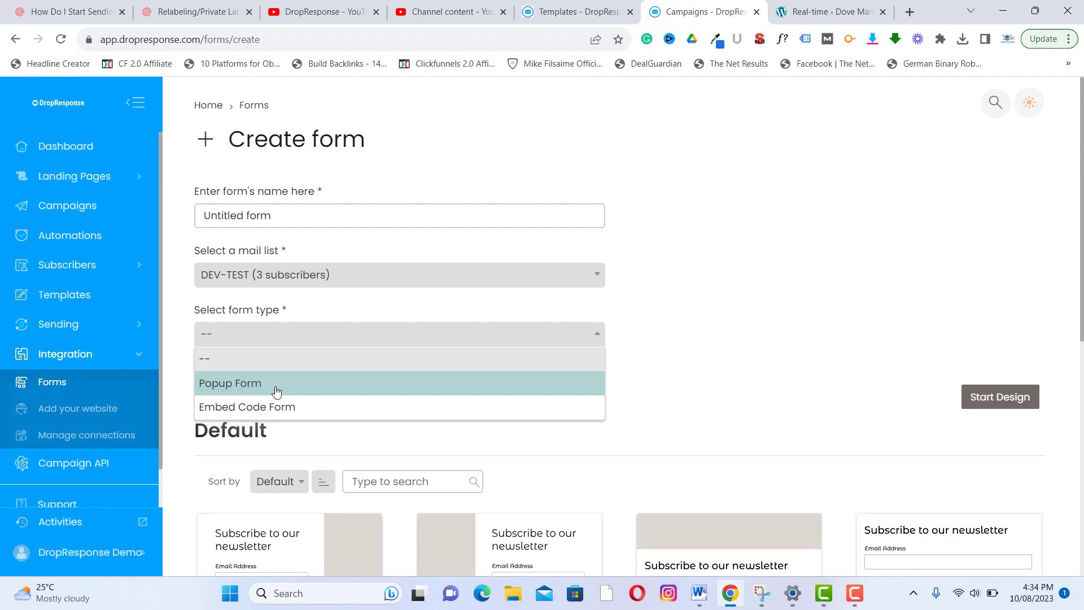
{"action": "left_click", "coordinate": [691, 298]}
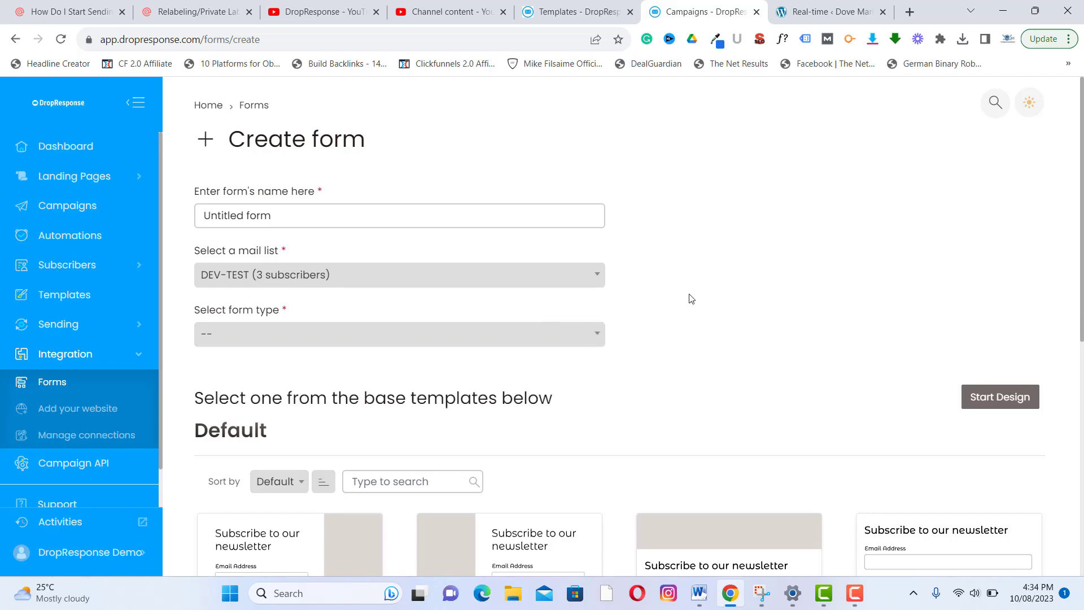
{"action": "scroll", "coordinate": [621, 299], "scroll_direction": "down", "scroll_amount": 2}
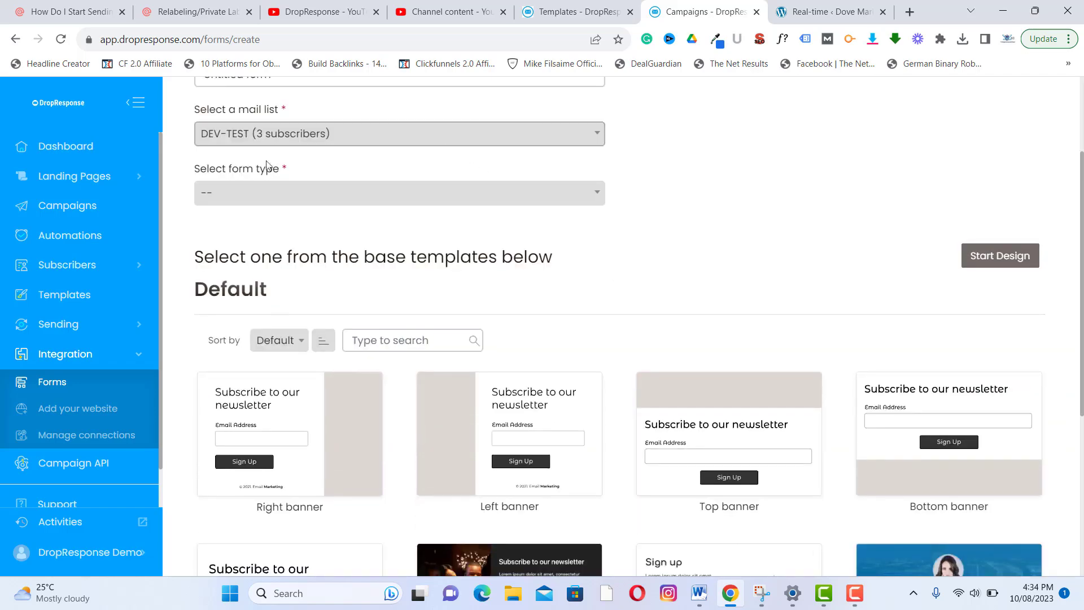
{"action": "left_click", "coordinate": [531, 409]}
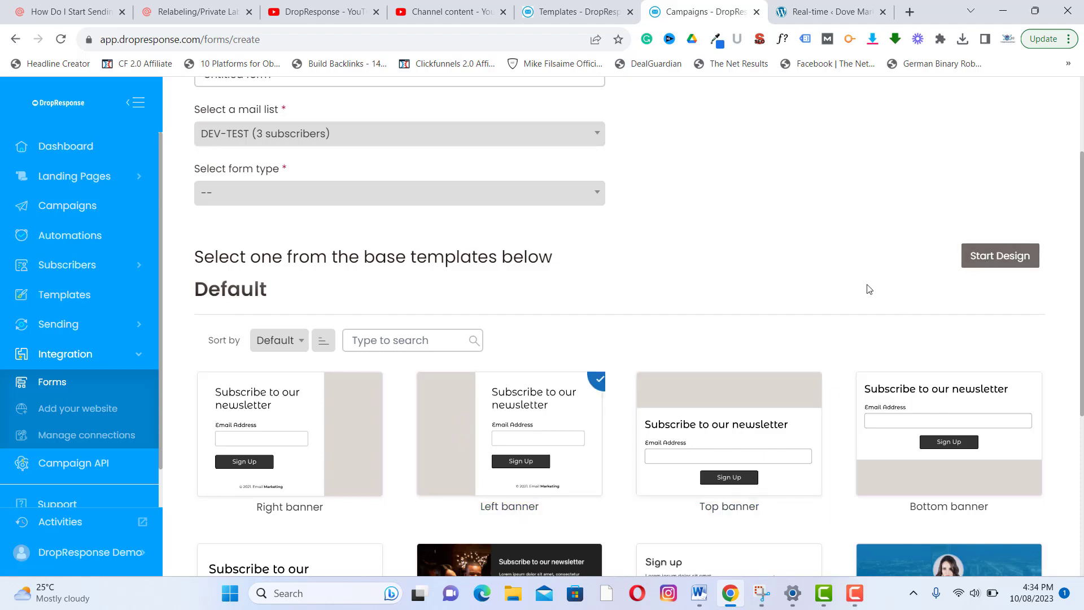
Open the website connection page and look at the site URL field for the integration code.
{"action": "left_click", "coordinate": [62, 414]}
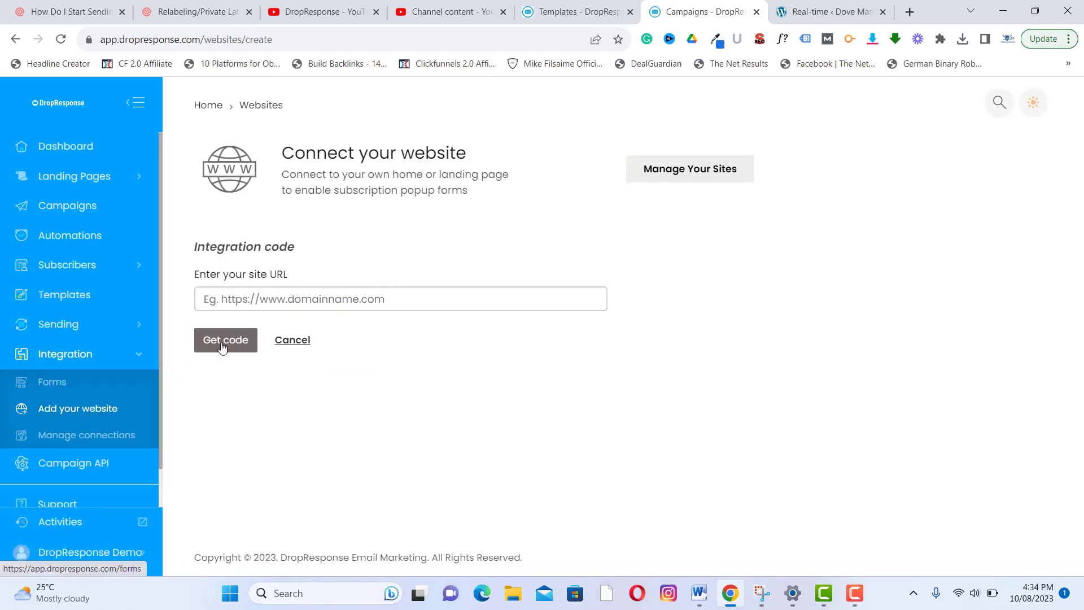
{"action": "left_click", "coordinate": [291, 298]}
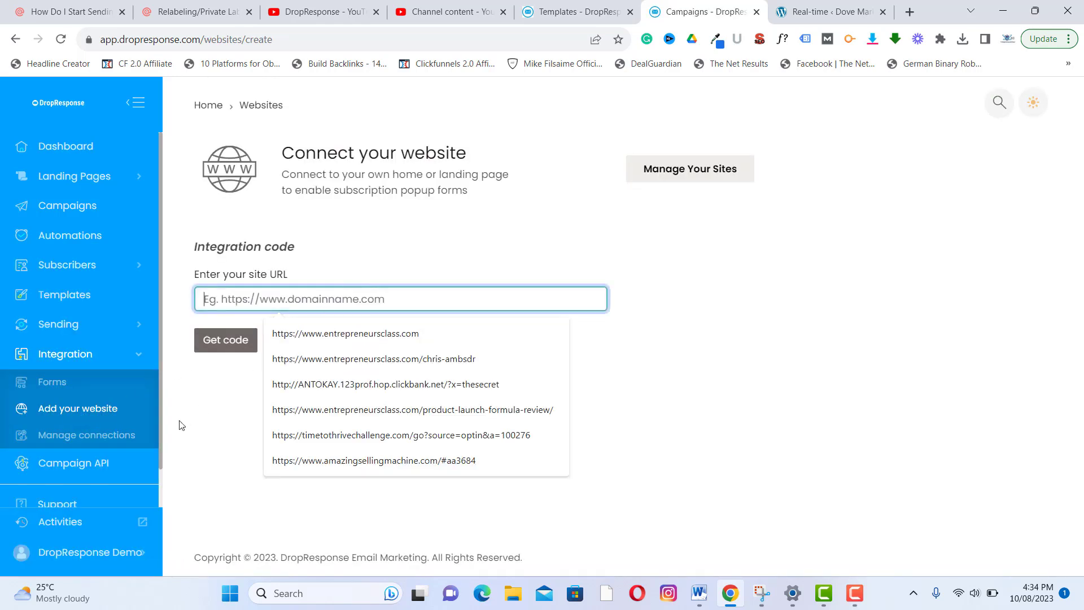
{"action": "left_click", "coordinate": [214, 393]}
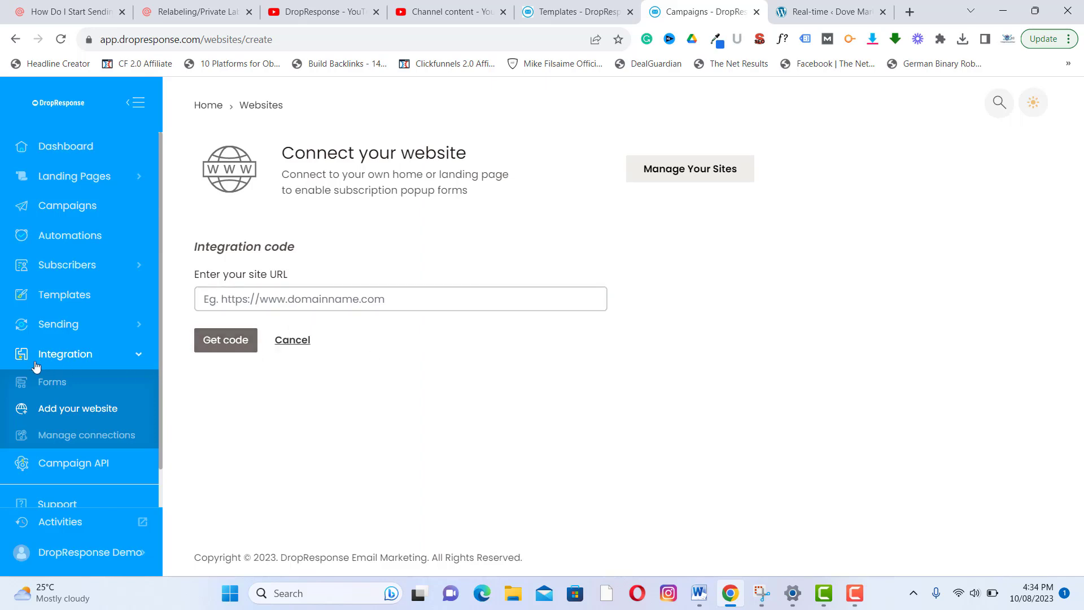
Open JV LIST FORM from the existing forms in the form builder and view its embed code and design.
{"action": "left_click", "coordinate": [51, 380]}
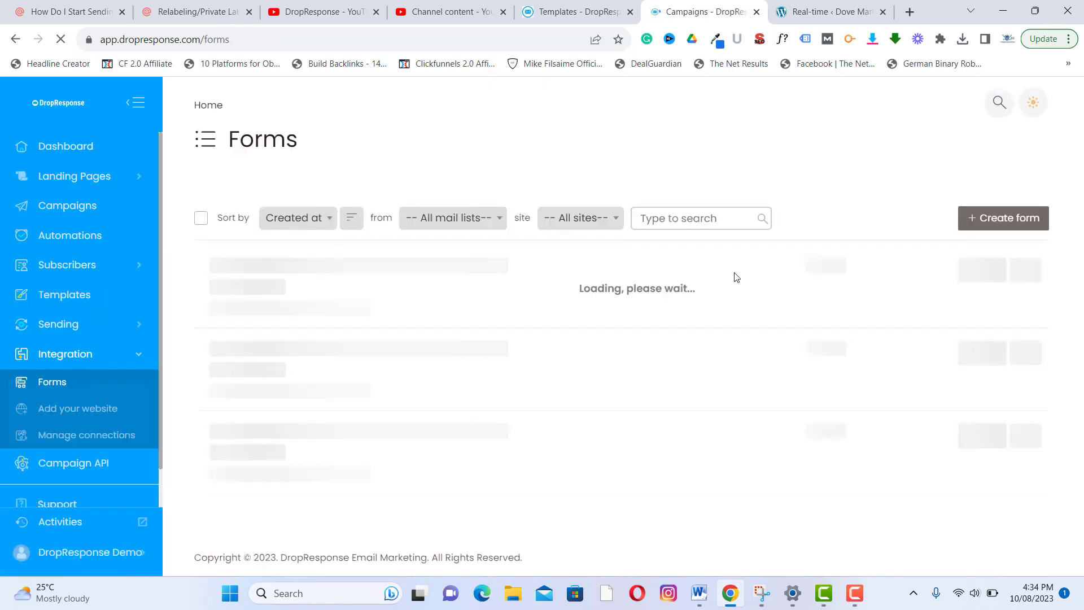
{"action": "scroll", "coordinate": [755, 262], "scroll_direction": "down", "scroll_amount": 3}
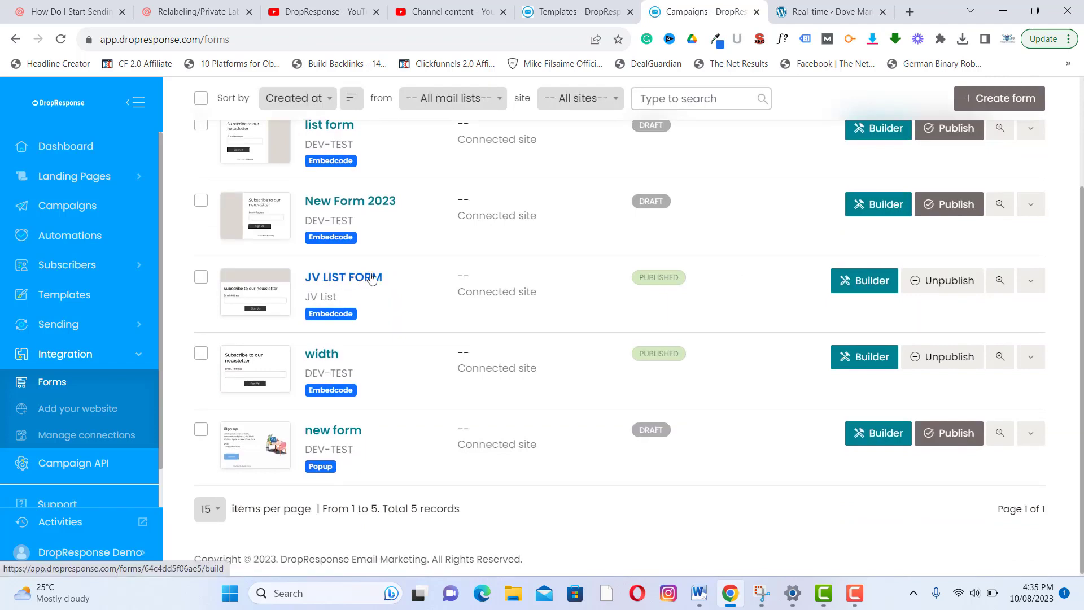
{"action": "left_click", "coordinate": [344, 280]}
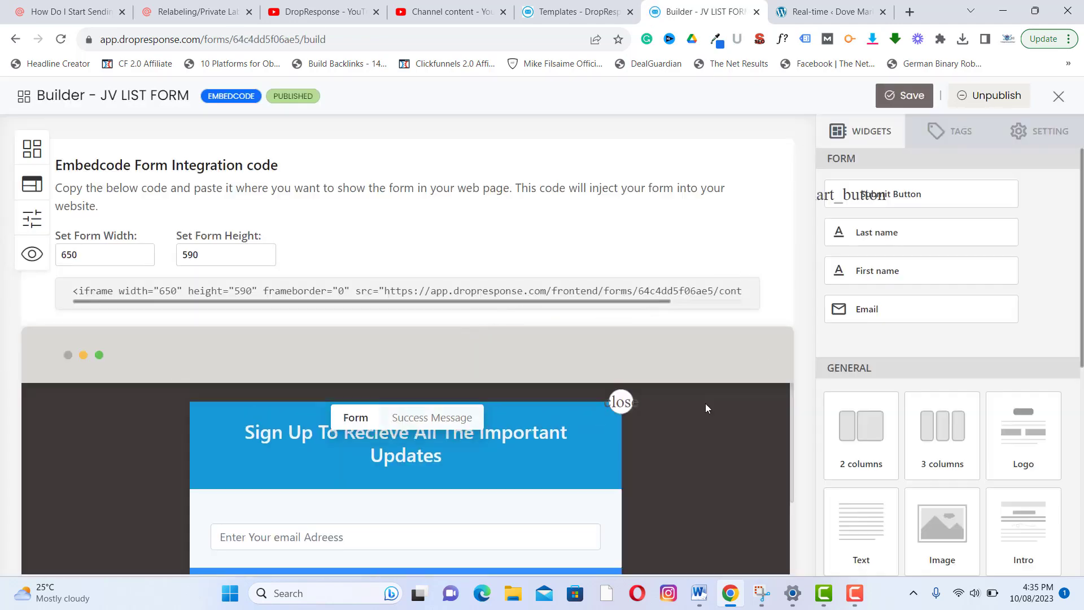
{"action": "scroll", "coordinate": [690, 435], "scroll_direction": "down", "scroll_amount": 2}
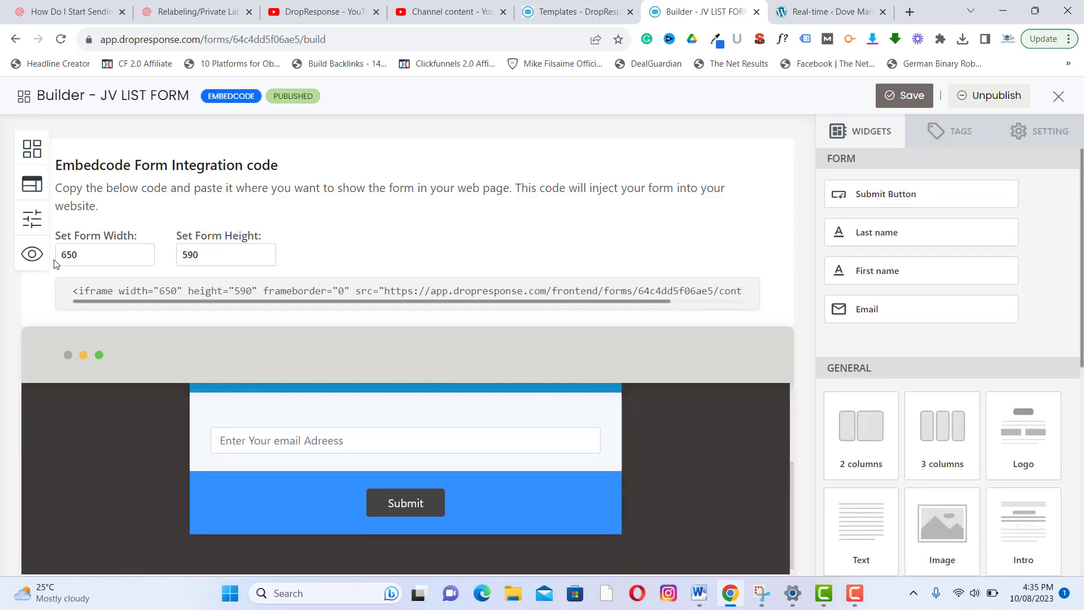
Set the embedded form's width to 450 and its height to 490, and check the form preview.
{"action": "left_click", "coordinate": [68, 255]}
{"action": "type", "text": "4"}
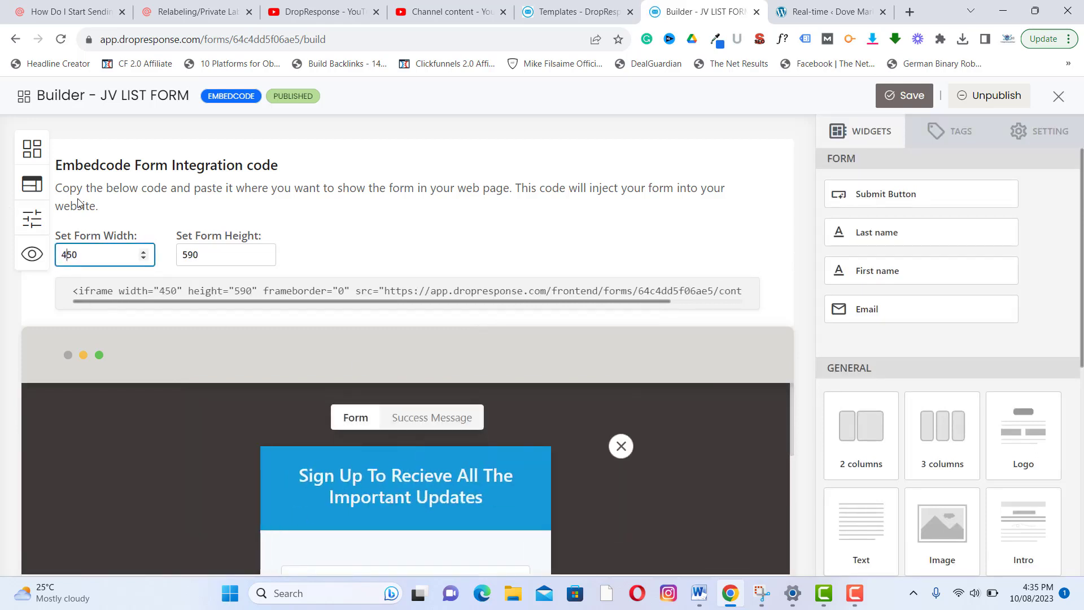
{"action": "left_click", "coordinate": [190, 255]}
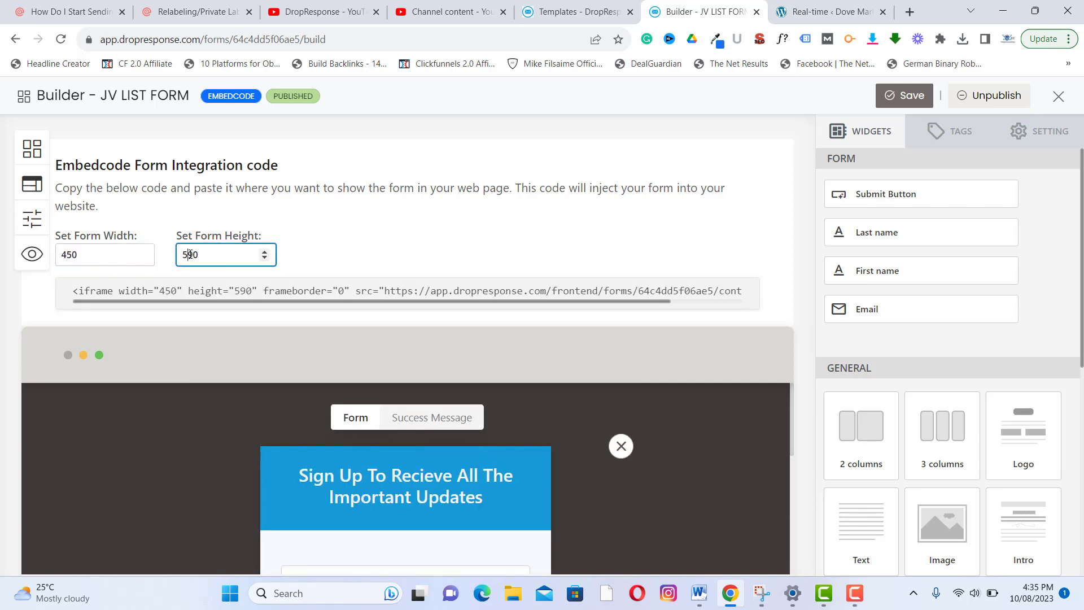
{"action": "key", "text": "BackSpace"}
{"action": "type", "text": "4"}
{"action": "scroll", "coordinate": [725, 446], "scroll_direction": "down", "scroll_amount": 3}
{"action": "scroll", "coordinate": [726, 446], "scroll_direction": "up", "scroll_amount": 2}
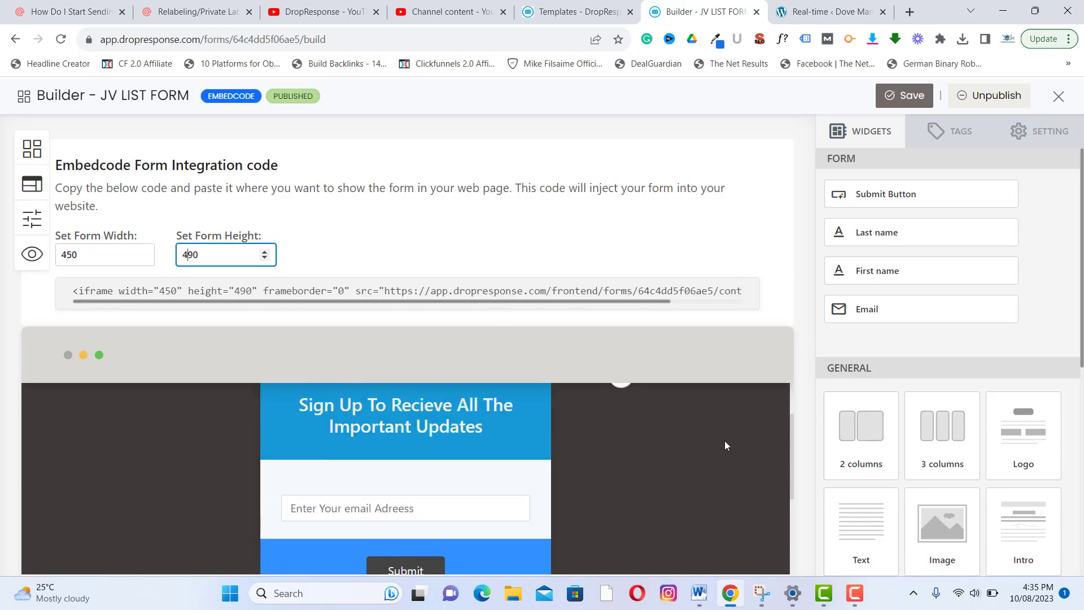
Save JV LIST FORM and copy its complete iframe integration code.
{"action": "left_click", "coordinate": [904, 96]}
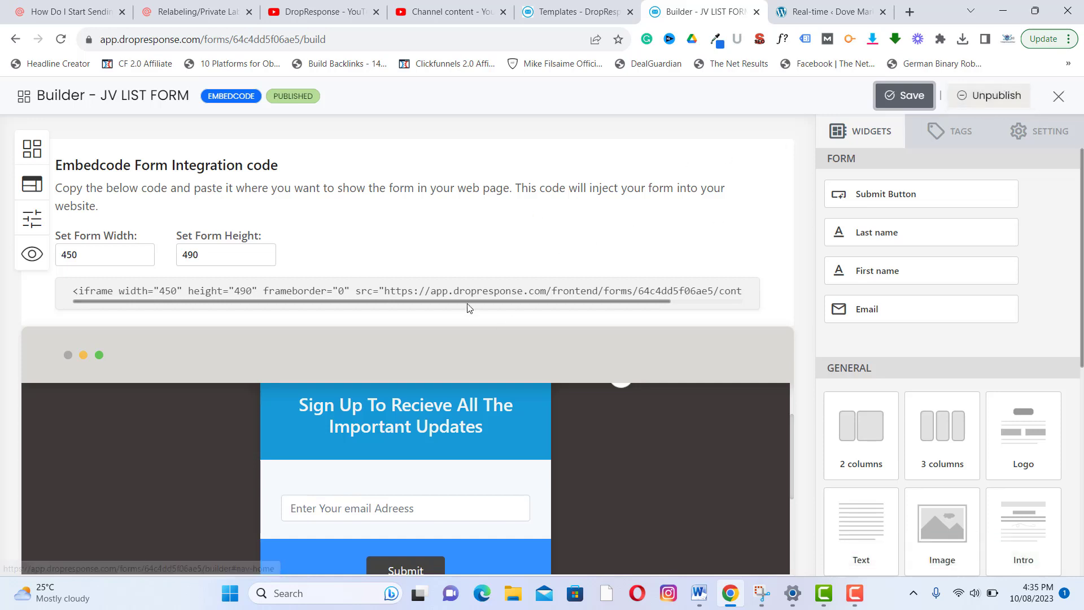
{"action": "left_click", "coordinate": [477, 291]}
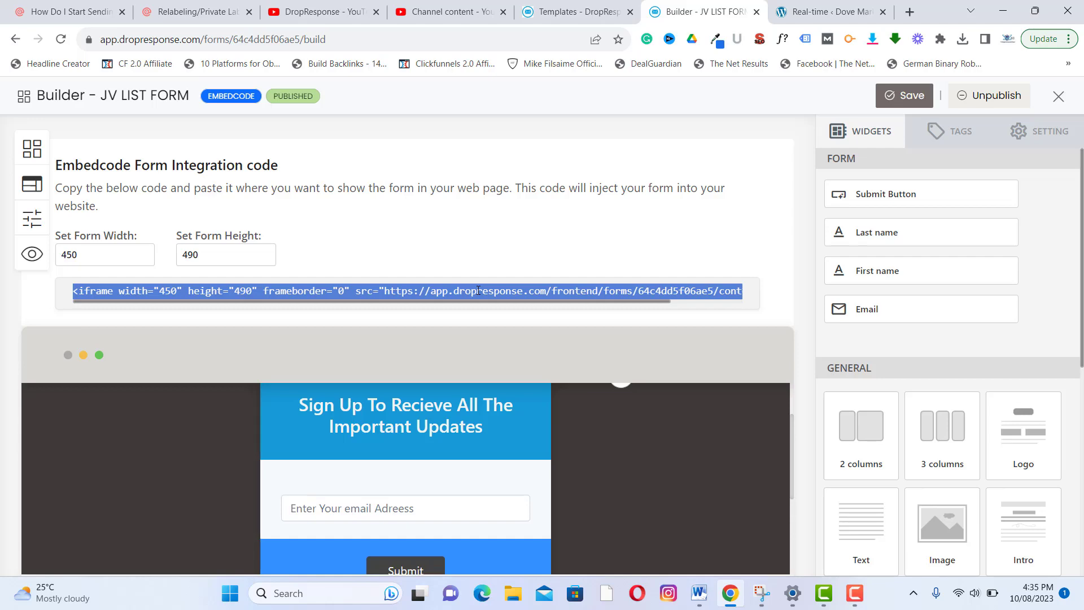
{"action": "right_click", "coordinate": [477, 290]}
{"action": "left_click", "coordinate": [510, 302]}
Switch to the Dove Marketer WordPress admin and open the Right Sidebar widget area in the theme customiser.
{"action": "left_click", "coordinate": [827, 12]}
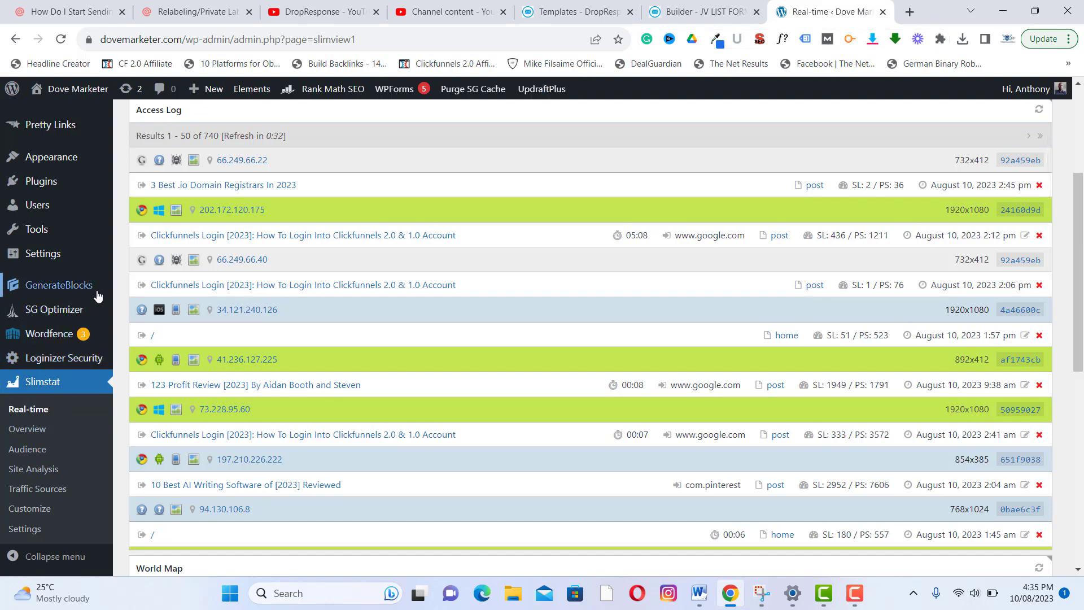
{"action": "scroll", "coordinate": [89, 298], "scroll_direction": "up", "scroll_amount": 2}
{"action": "scroll", "coordinate": [89, 298], "scroll_direction": "up", "scroll_amount": 2}
{"action": "mouse_move", "coordinate": [51, 337]}
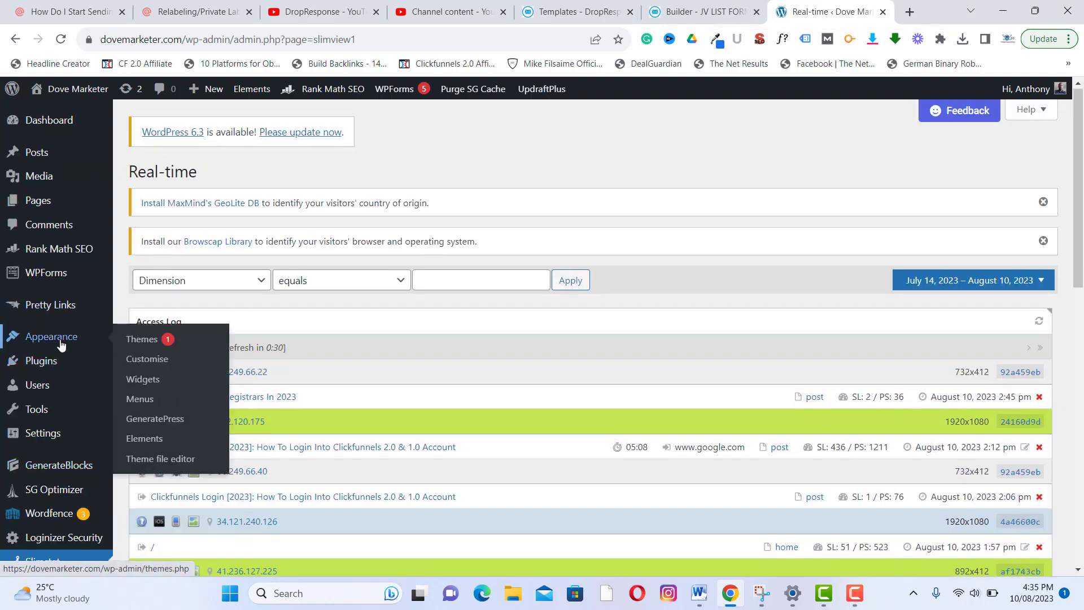
{"action": "left_click", "coordinate": [138, 360]}
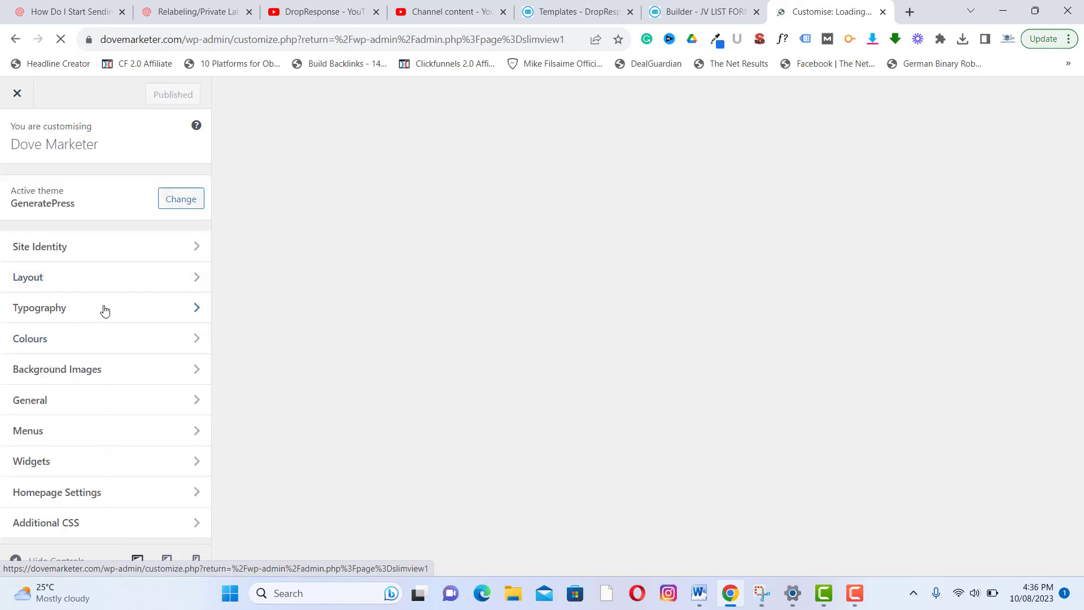
{"action": "left_click", "coordinate": [104, 309]}
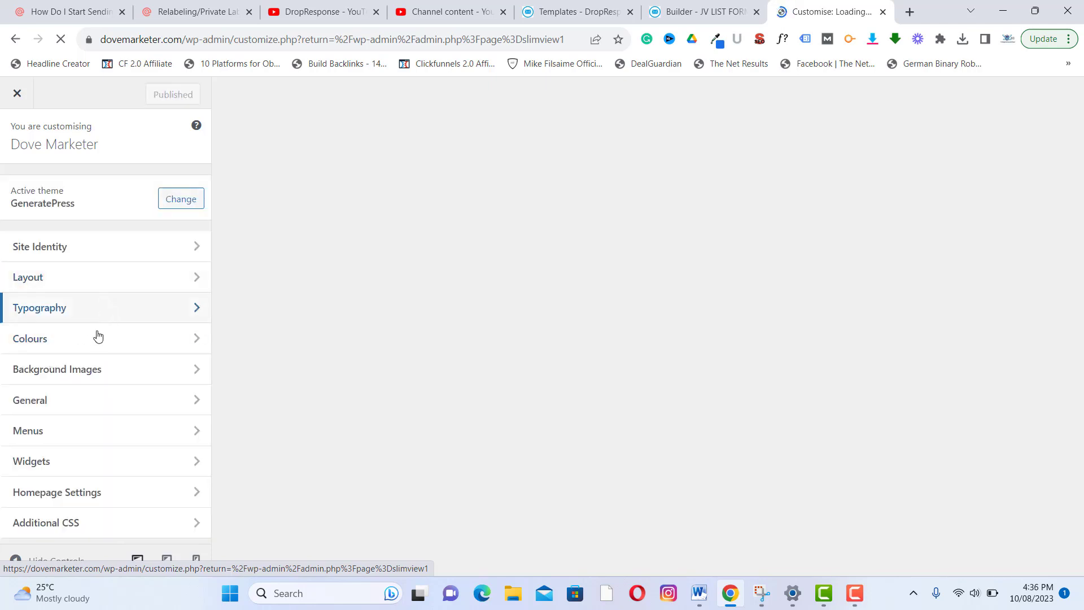
{"action": "left_click", "coordinate": [59, 468]}
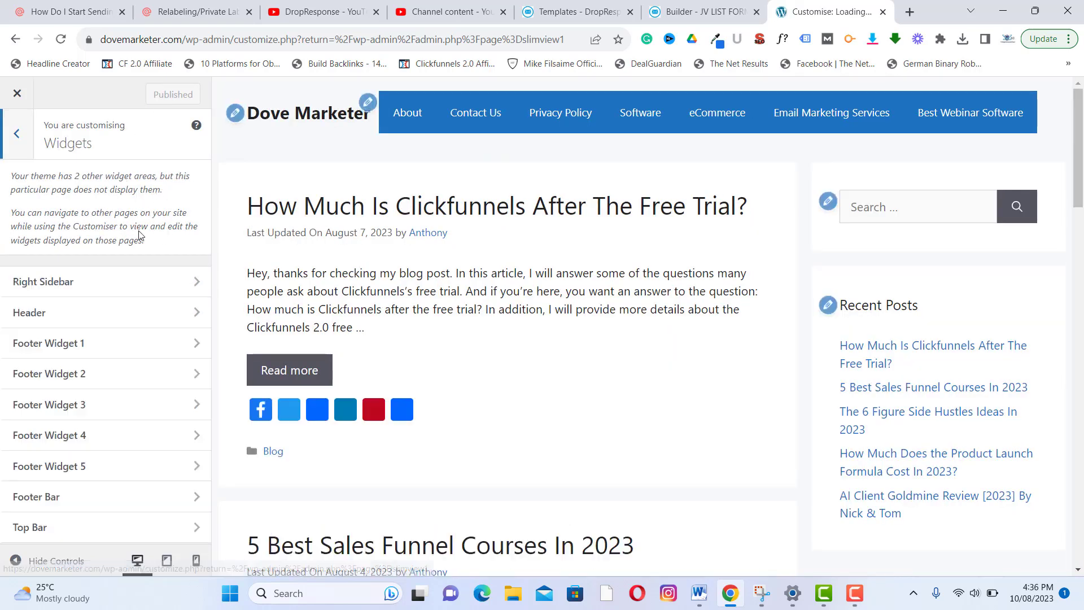
{"action": "left_click", "coordinate": [130, 290]}
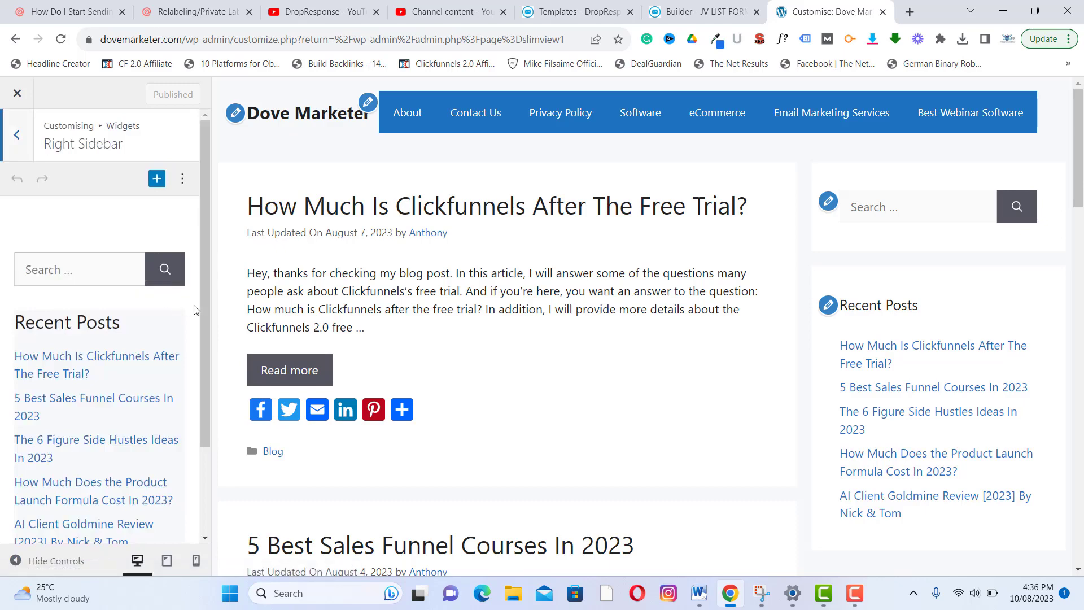
Add a Custom HTML block below Recent Posts in the Right Sidebar and paste the form's iframe code into it.
{"action": "scroll", "coordinate": [113, 367], "scroll_direction": "down", "scroll_amount": 2}
{"action": "left_click", "coordinate": [99, 493]}
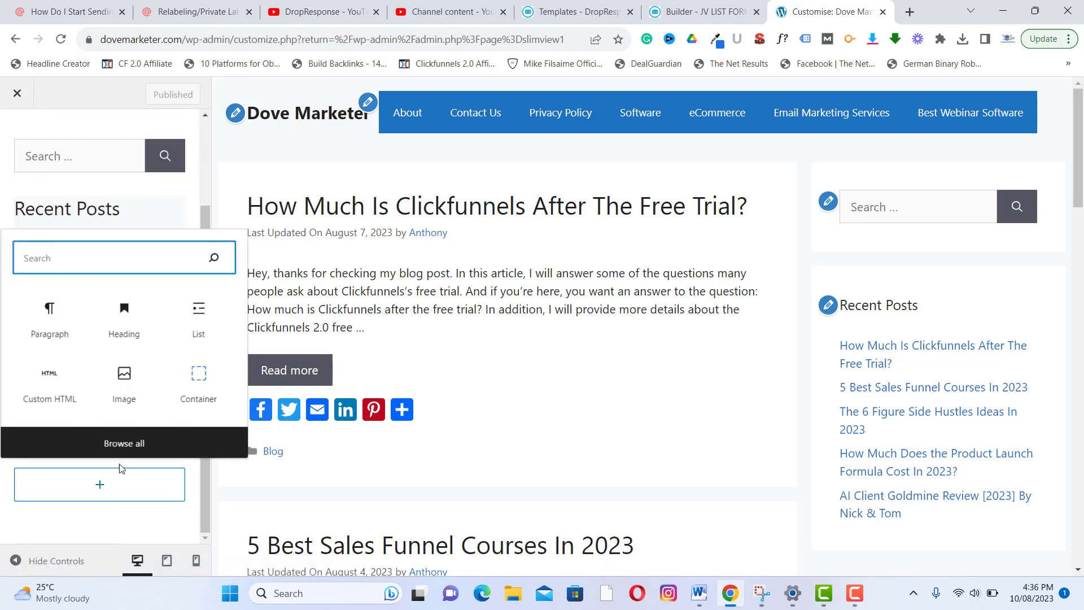
{"action": "left_click", "coordinate": [52, 391]}
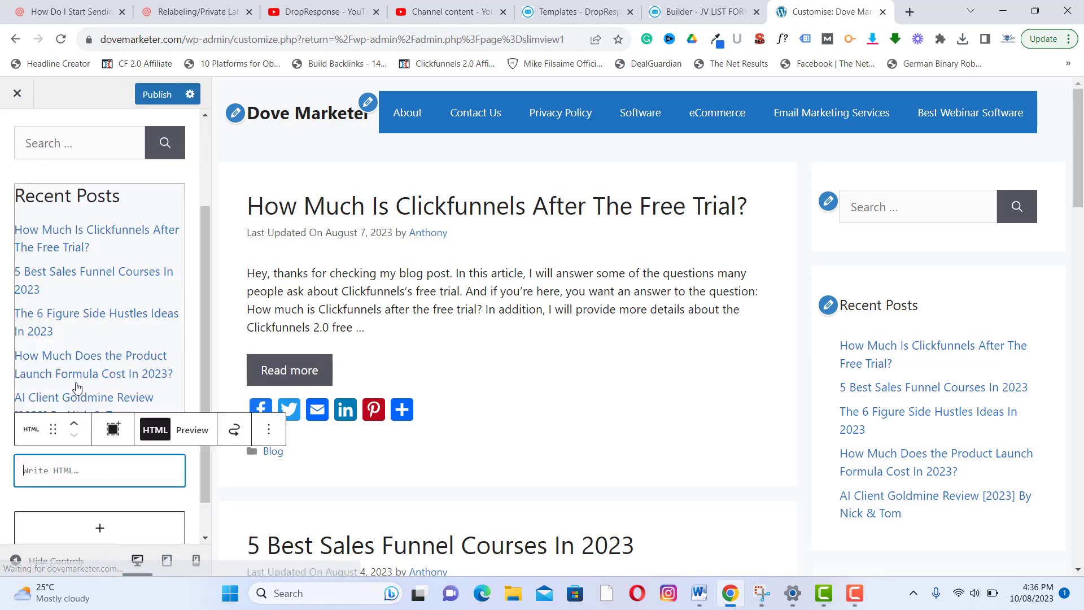
{"action": "right_click", "coordinate": [67, 472]}
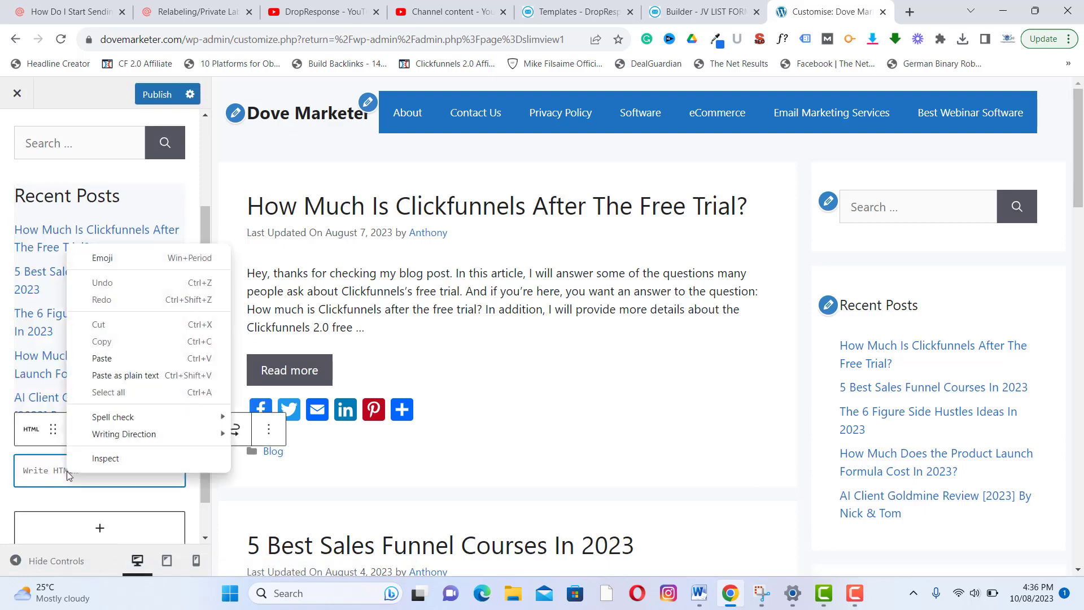
{"action": "left_click", "coordinate": [119, 356]}
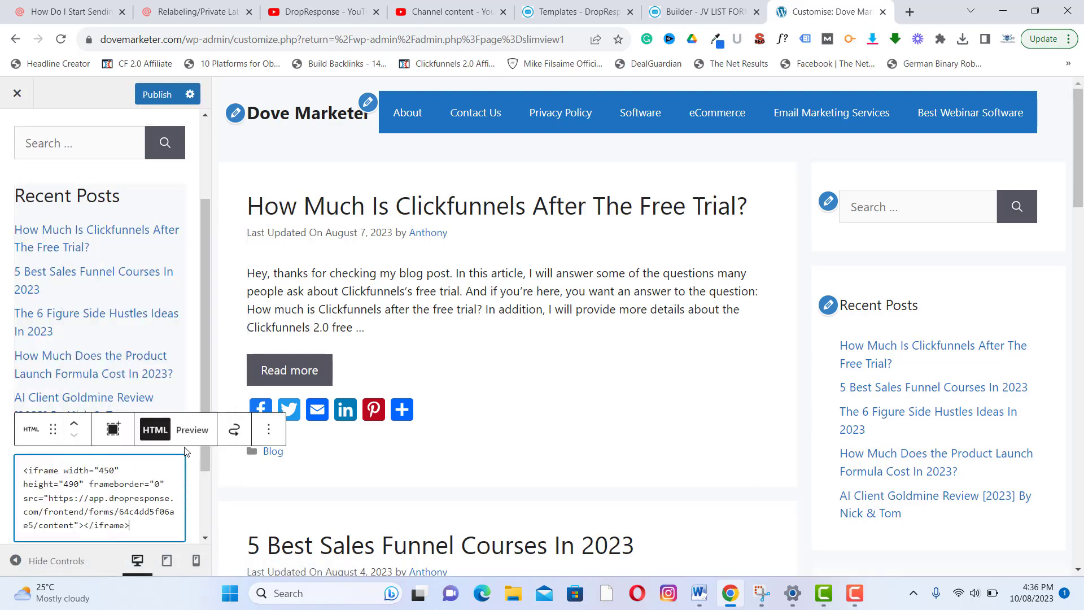
Preview the Custom HTML block, check the sign-up form in the site's sidebar, and publish the changes.
{"action": "left_click", "coordinate": [192, 432]}
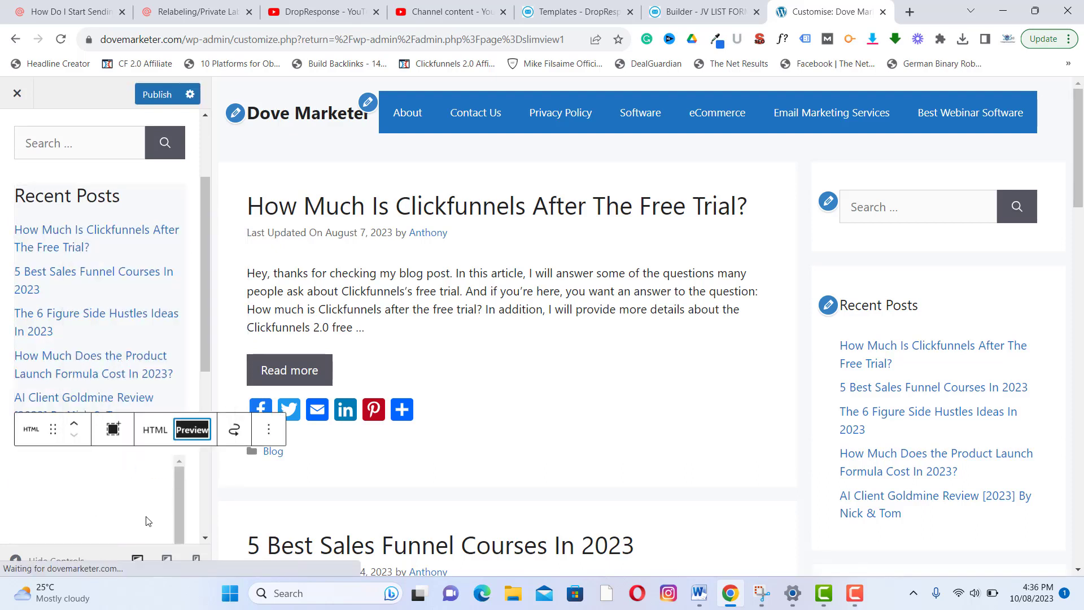
{"action": "scroll", "coordinate": [215, 399], "scroll_direction": "down", "scroll_amount": 3}
{"action": "scroll", "coordinate": [178, 432], "scroll_direction": "down", "scroll_amount": 3}
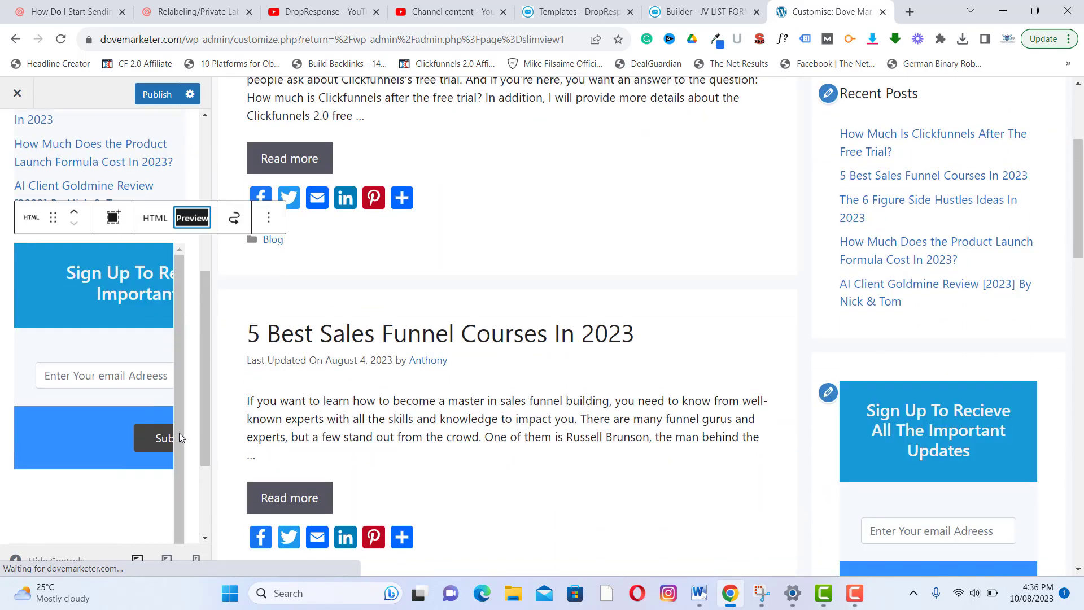
{"action": "scroll", "coordinate": [974, 362], "scroll_direction": "down", "scroll_amount": 2}
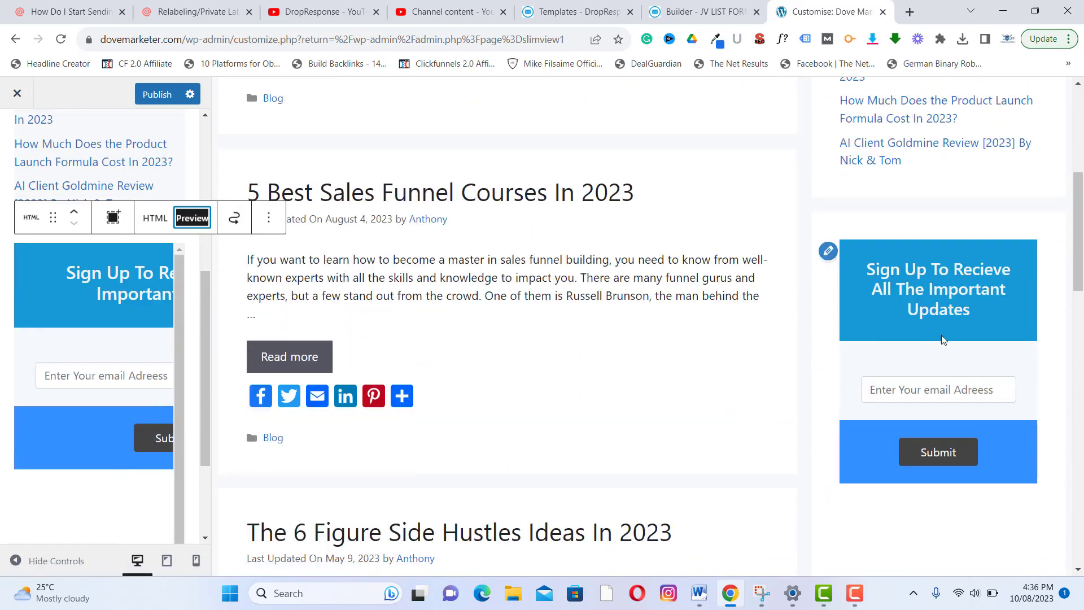
{"action": "left_click", "coordinate": [157, 94]}
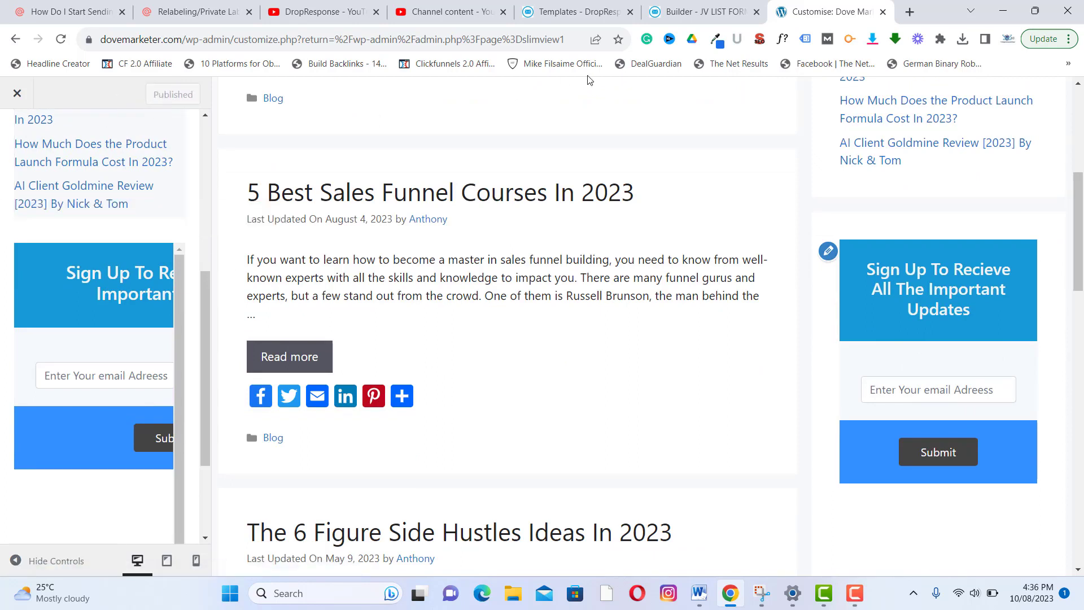
Open dovemarketer.com in a new browser tab and check the sign-up form in the live sidebar.
{"action": "left_click", "coordinate": [911, 12]}
{"action": "type", "text": "dovemarketer.com"}
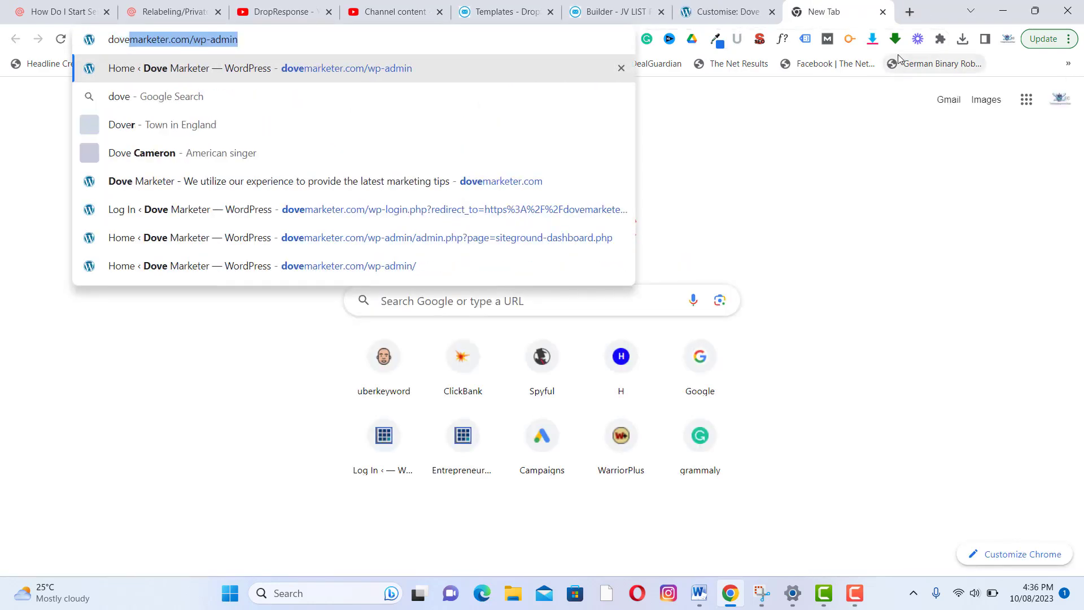
{"action": "left_click", "coordinate": [539, 179]}
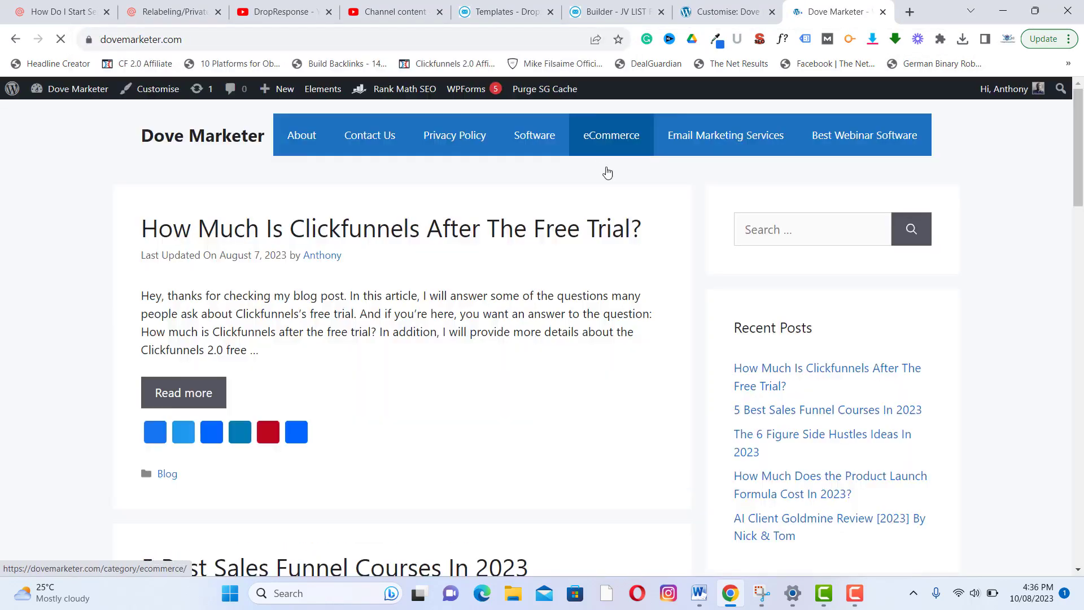
{"action": "scroll", "coordinate": [1018, 270], "scroll_direction": "down", "scroll_amount": 5}
{"action": "scroll", "coordinate": [1017, 270], "scroll_direction": "down", "scroll_amount": 3}
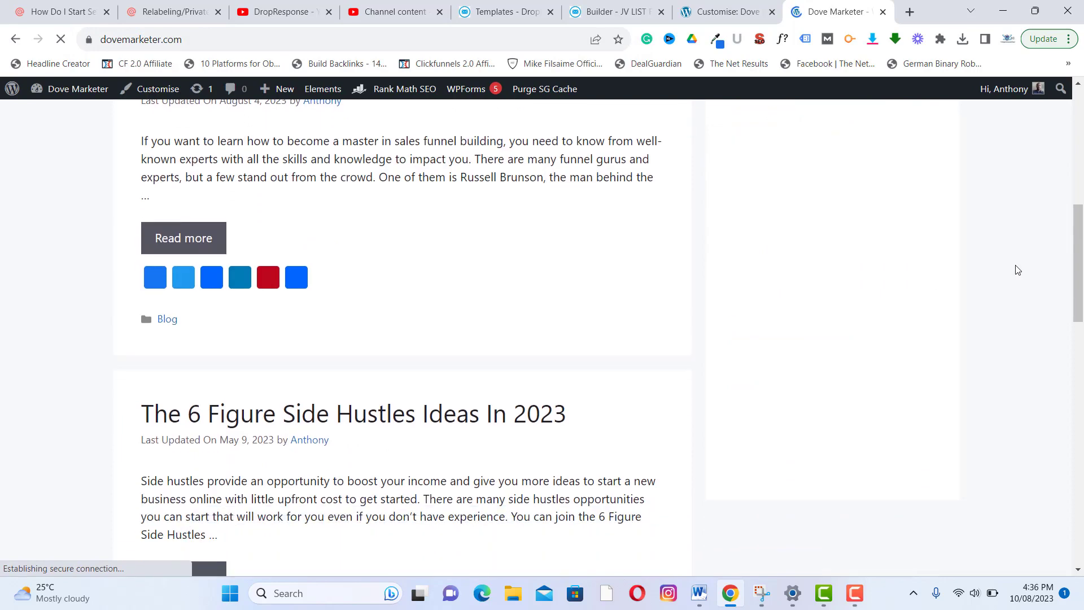
{"action": "scroll", "coordinate": [1011, 262], "scroll_direction": "up", "scroll_amount": 3}
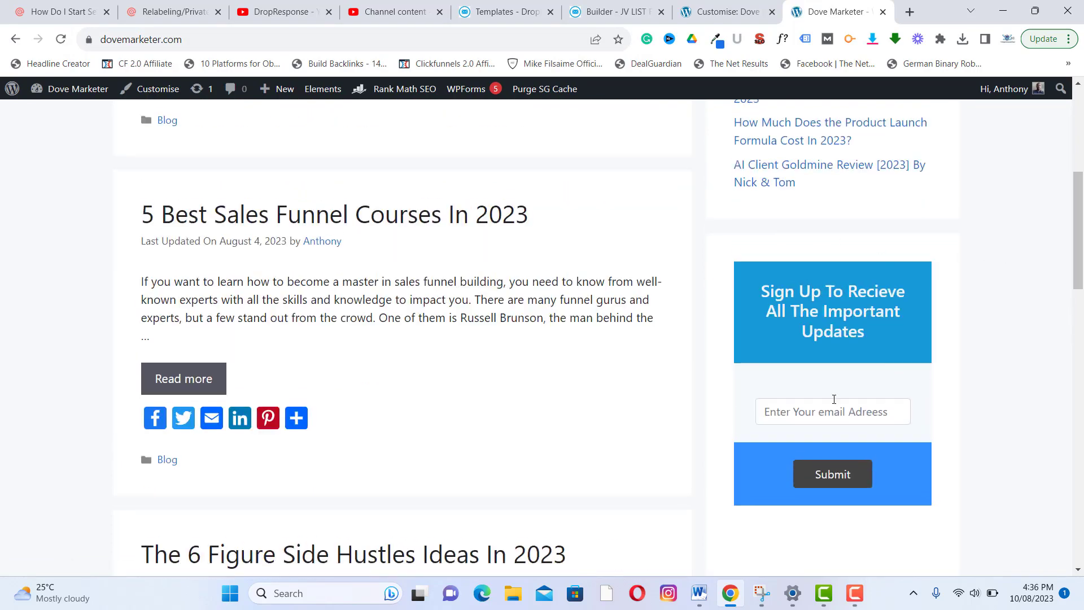
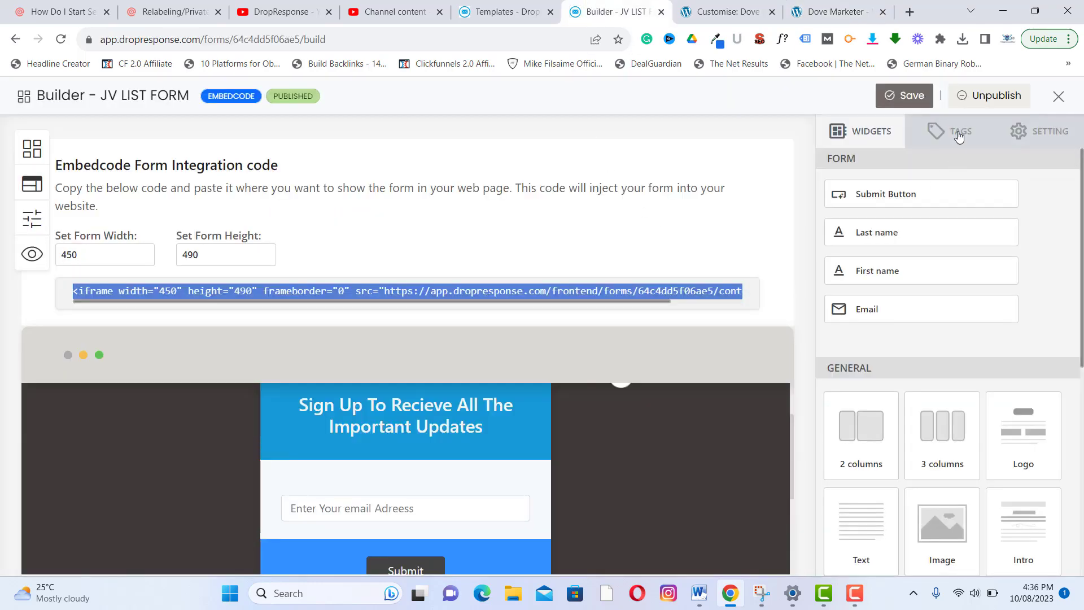
Return to DropResponse, close the form builder, and browse the Base Template Gallery of email templates.
{"action": "left_click", "coordinate": [1057, 97]}
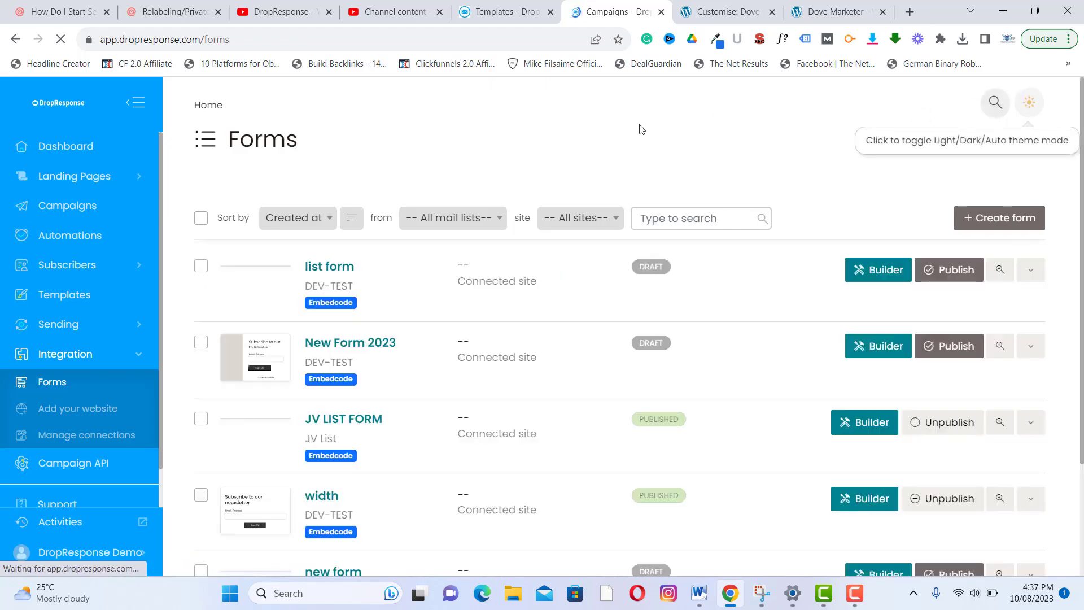
{"action": "left_click", "coordinate": [70, 298]}
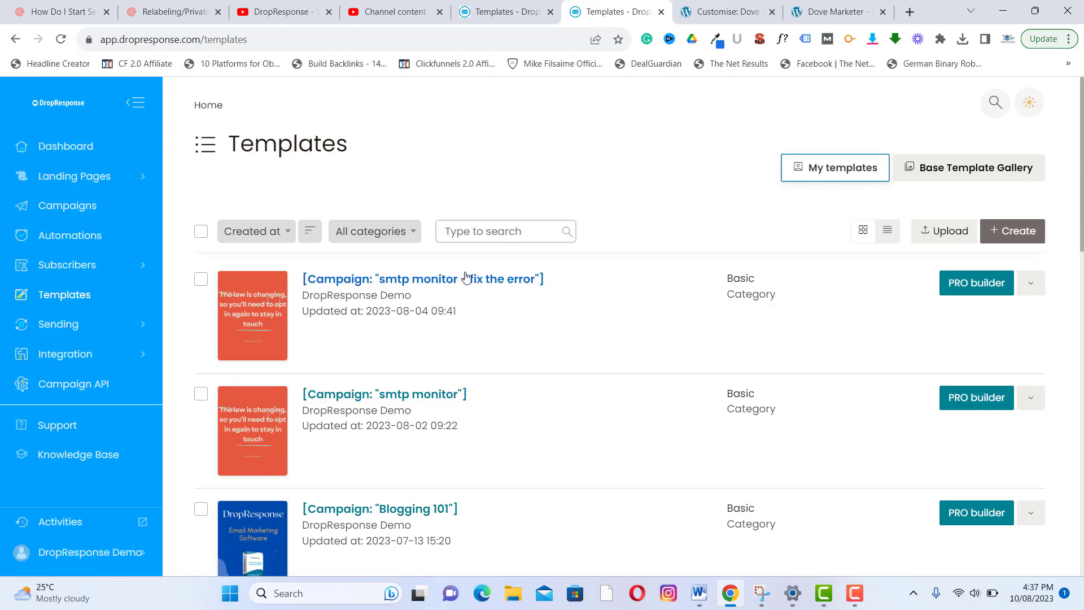
{"action": "left_click", "coordinate": [953, 181]}
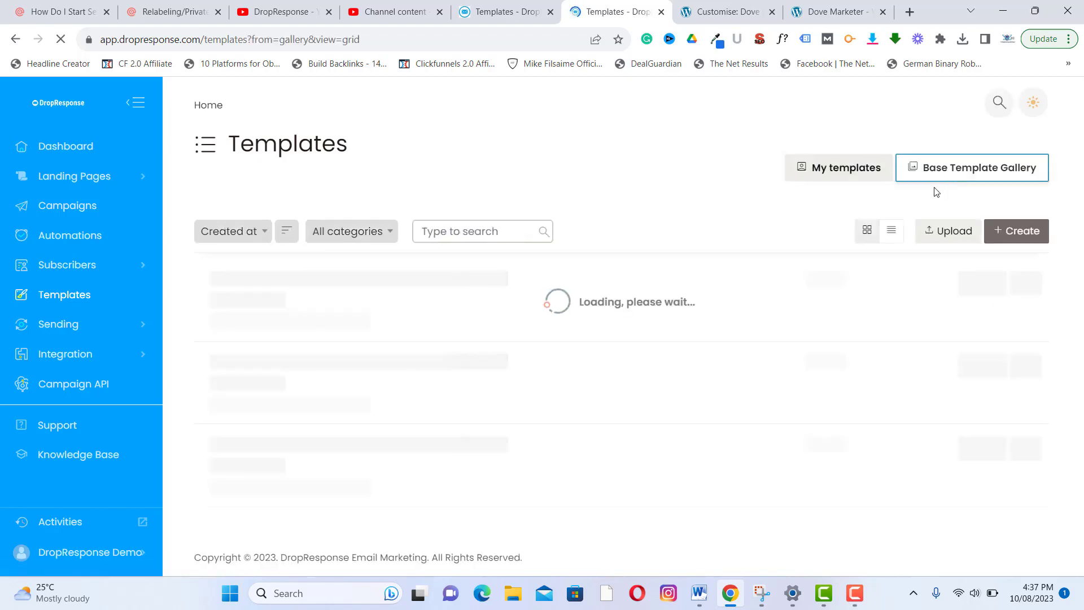
{"action": "scroll", "coordinate": [730, 240], "scroll_direction": "down", "scroll_amount": 5}
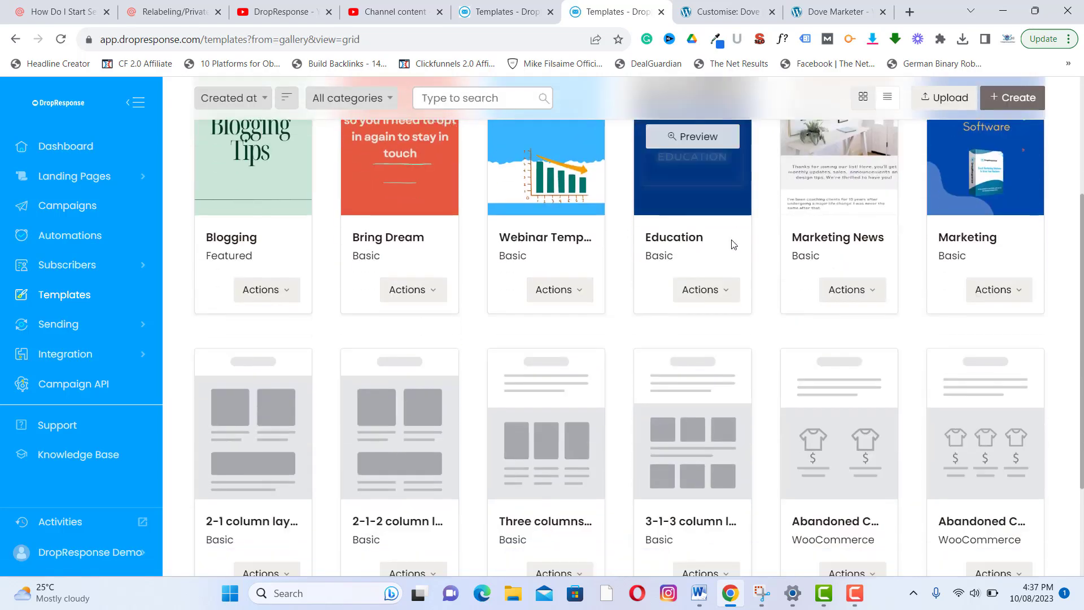
{"action": "scroll", "coordinate": [730, 239], "scroll_direction": "up", "scroll_amount": 5}
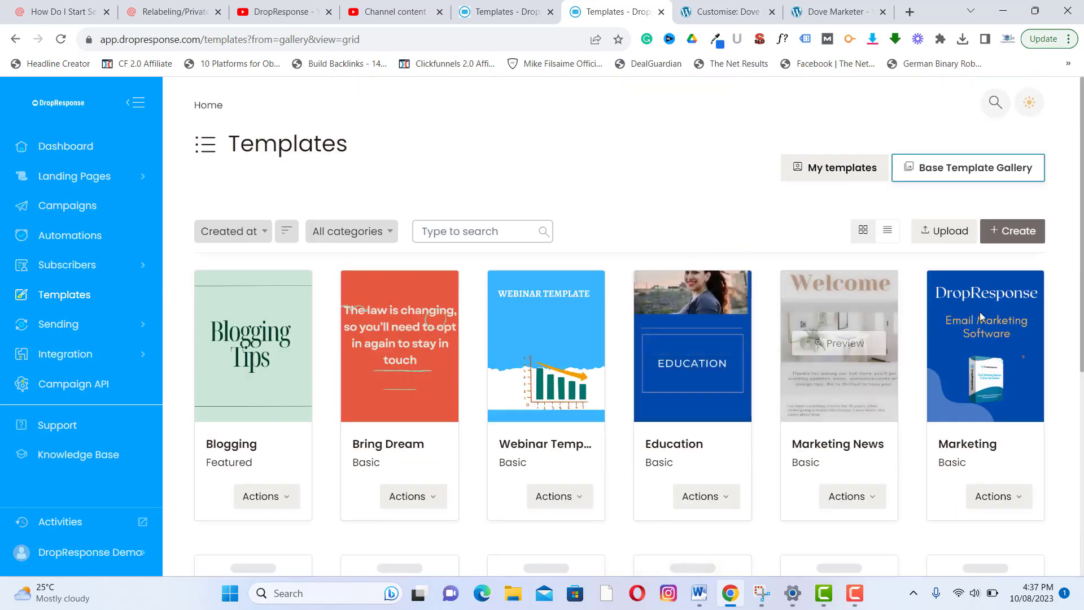
Preview the Marketing and Blogging gallery templates one after the other, looking through each and closing its preview.
{"action": "left_click", "coordinate": [984, 344]}
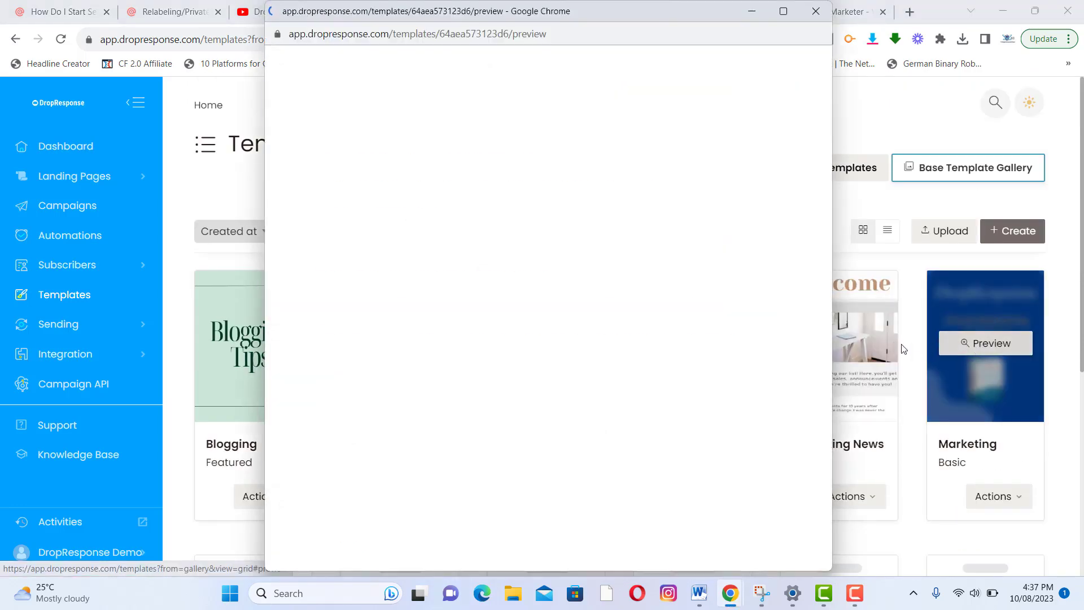
{"action": "scroll", "coordinate": [719, 334], "scroll_direction": "down", "scroll_amount": 6}
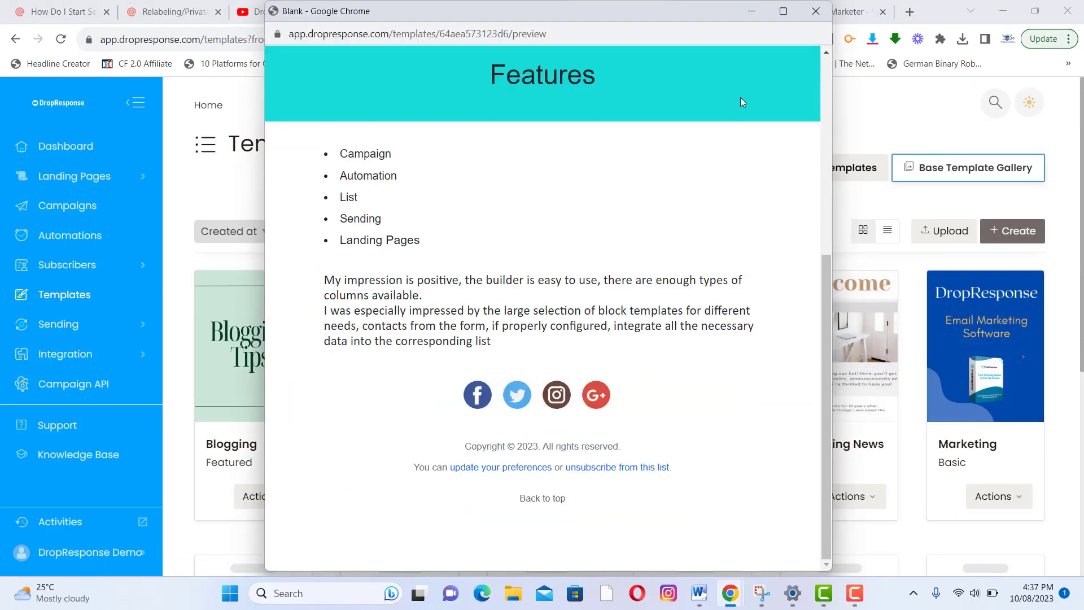
{"action": "left_click", "coordinate": [816, 12]}
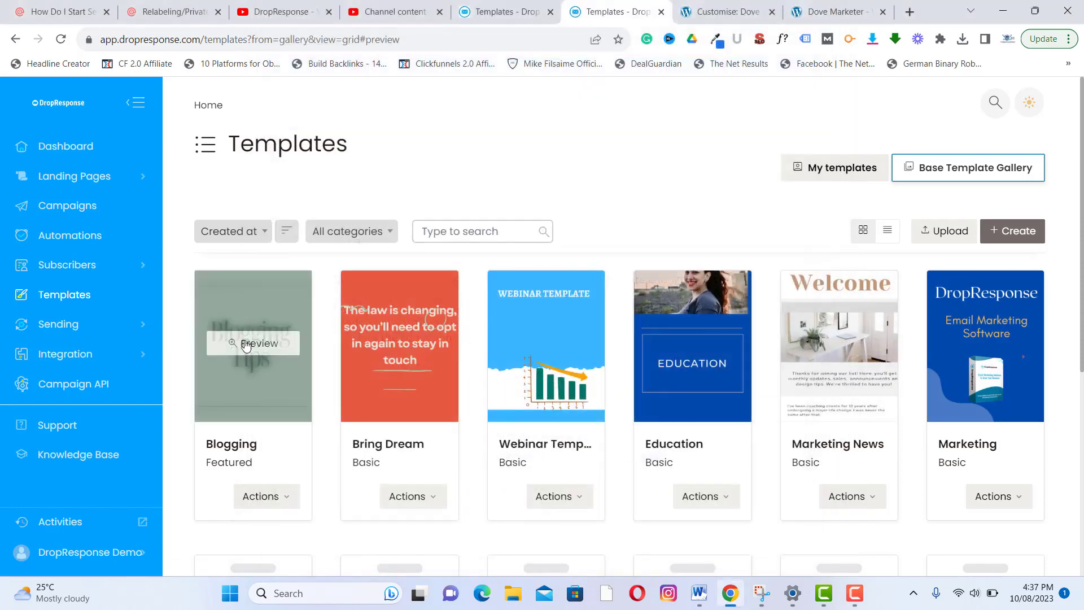
{"action": "left_click", "coordinate": [265, 344]}
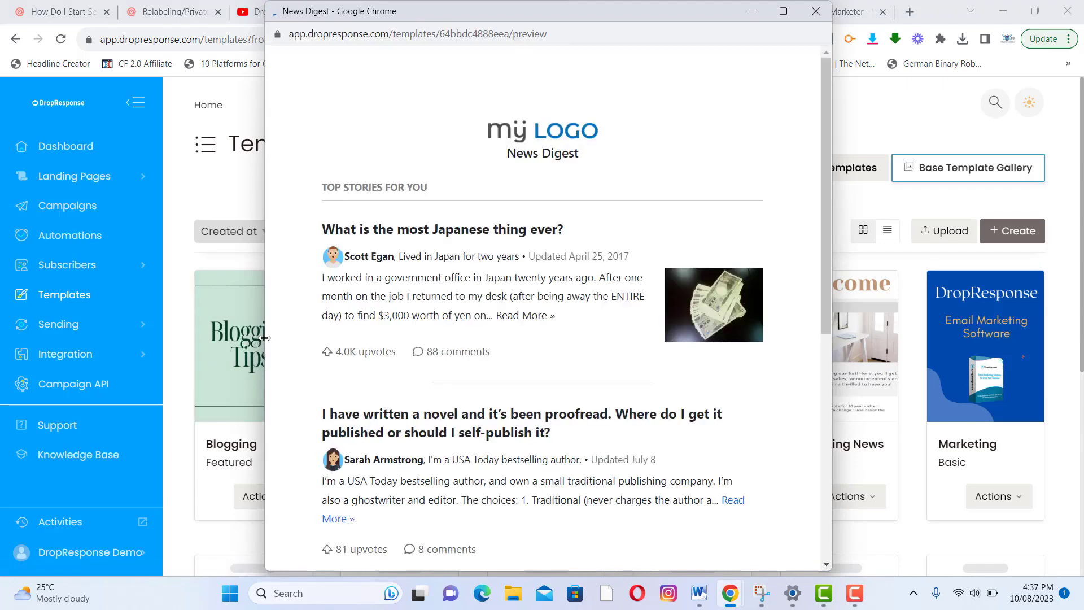
{"action": "scroll", "coordinate": [551, 300], "scroll_direction": "down", "scroll_amount": 8}
{"action": "scroll", "coordinate": [551, 300], "scroll_direction": "up", "scroll_amount": 8}
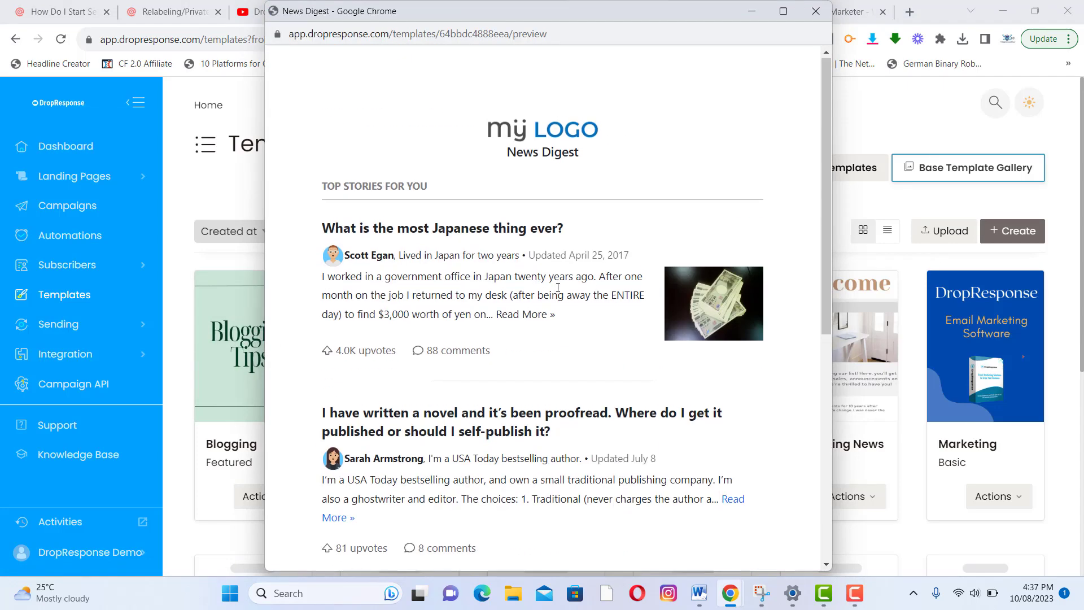
{"action": "left_click", "coordinate": [816, 12]}
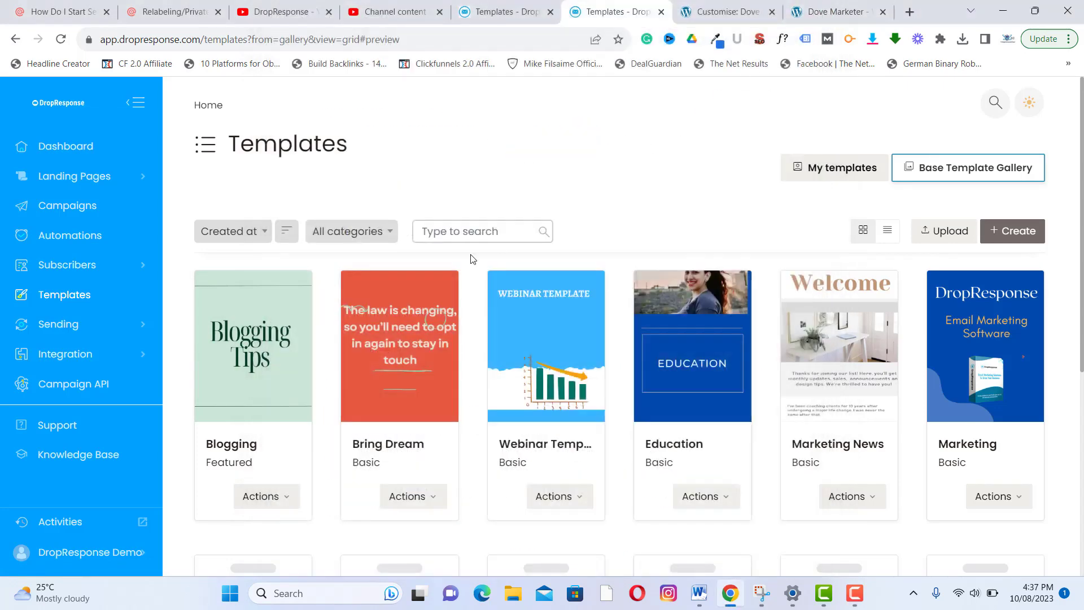
Look over the column layouts and WooCommerce abandoned-cart templates in the base gallery.
{"action": "scroll", "coordinate": [597, 383], "scroll_direction": "down", "scroll_amount": 5}
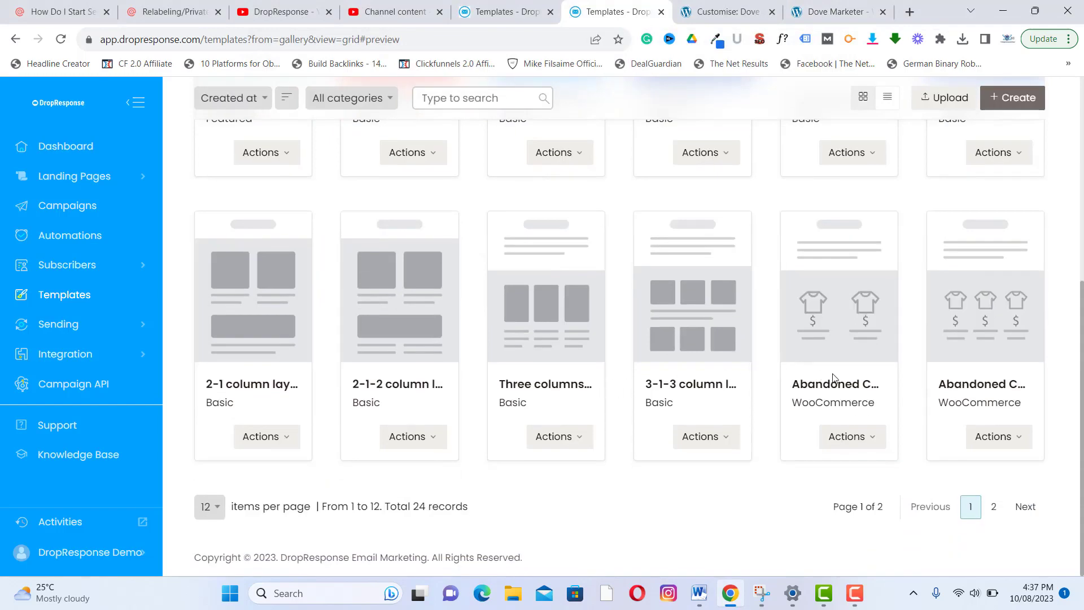
{"action": "scroll", "coordinate": [832, 377], "scroll_direction": "up", "scroll_amount": 5}
{"action": "scroll", "coordinate": [689, 385], "scroll_direction": "down", "scroll_amount": 4}
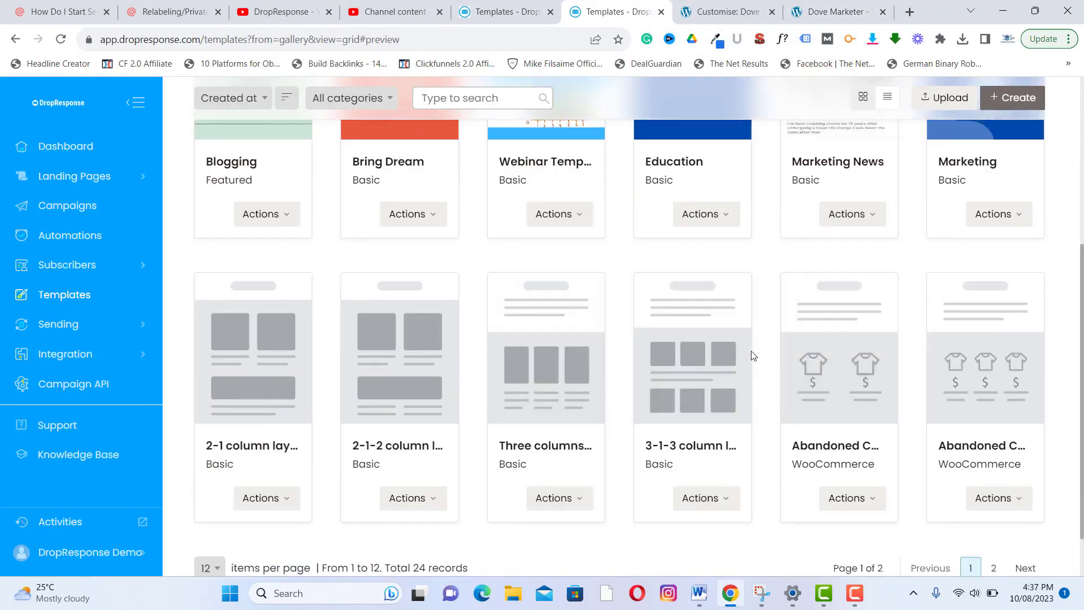
{"action": "scroll", "coordinate": [604, 363], "scroll_direction": "up", "scroll_amount": 5}
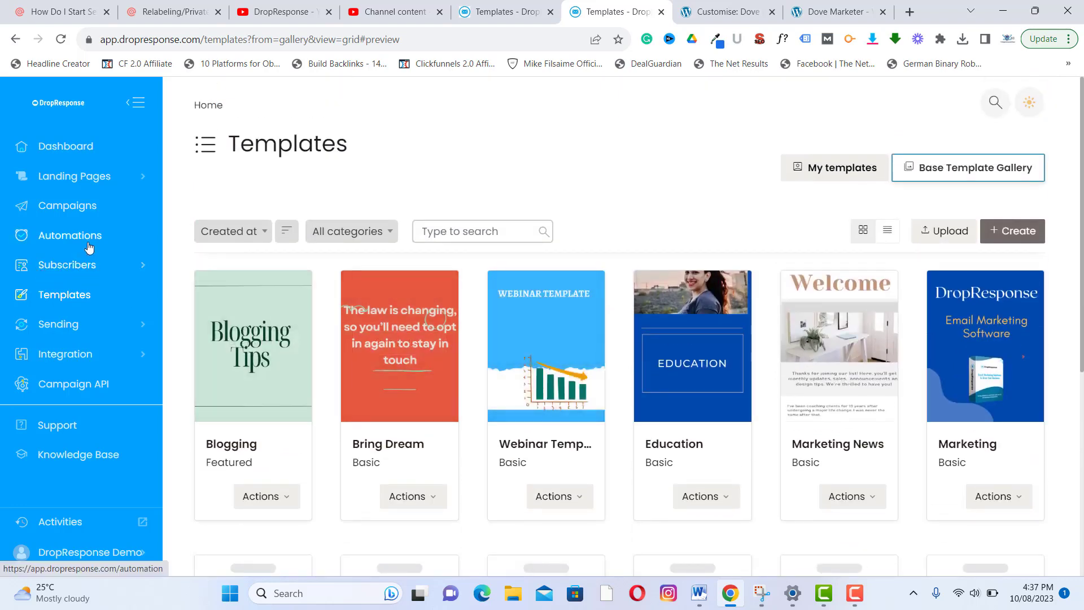
Look over the existing campaigns and create a new campaign of the Regular type.
{"action": "left_click", "coordinate": [78, 208]}
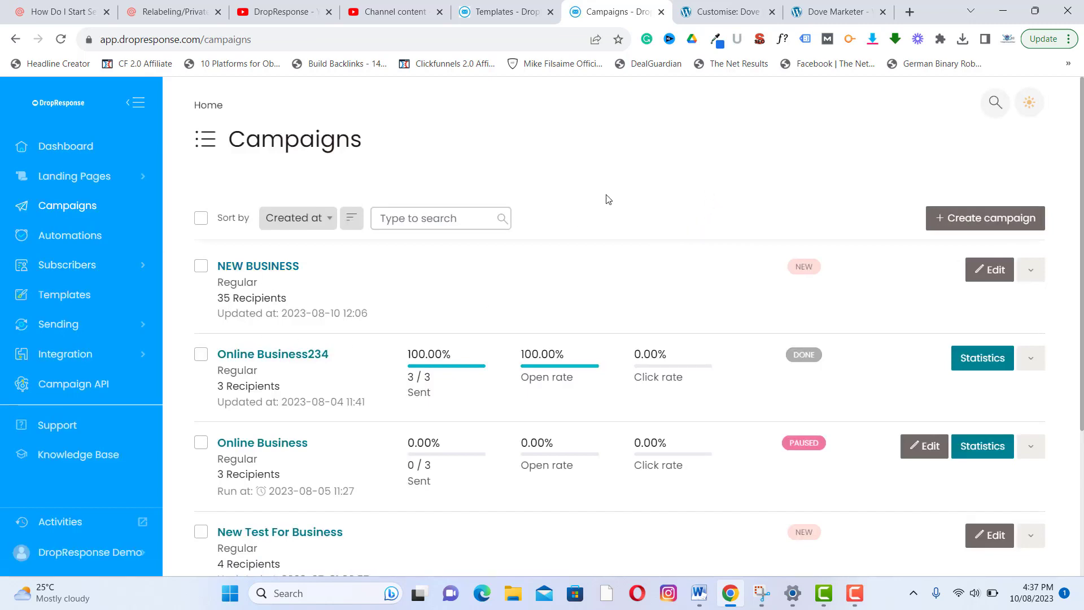
{"action": "scroll", "coordinate": [533, 243], "scroll_direction": "down", "scroll_amount": 4}
{"action": "scroll", "coordinate": [537, 276], "scroll_direction": "up", "scroll_amount": 4}
{"action": "left_click", "coordinate": [978, 231]}
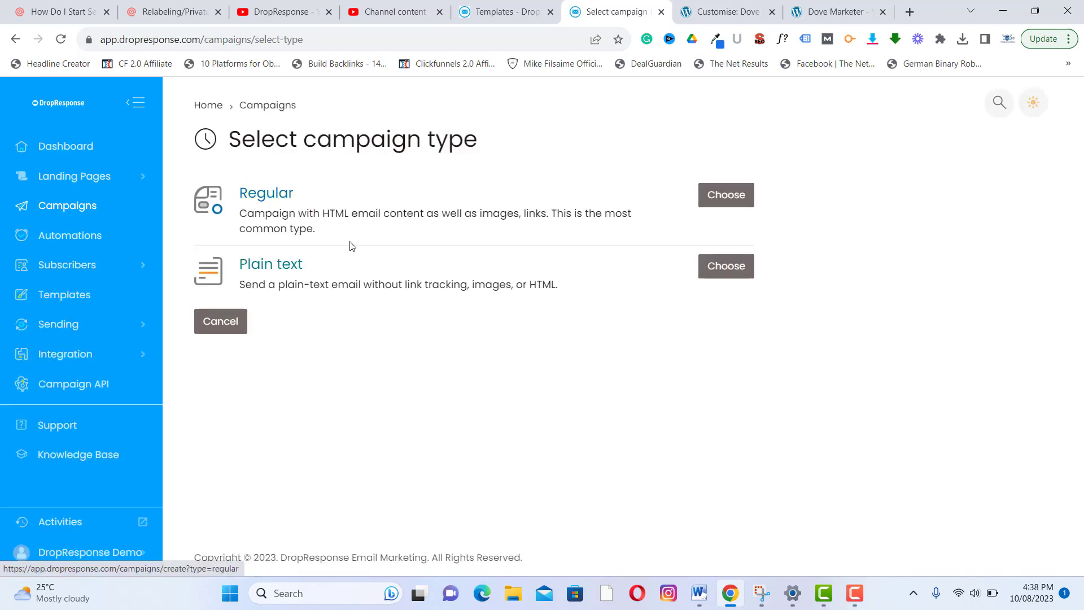
{"action": "left_click", "coordinate": [728, 198]}
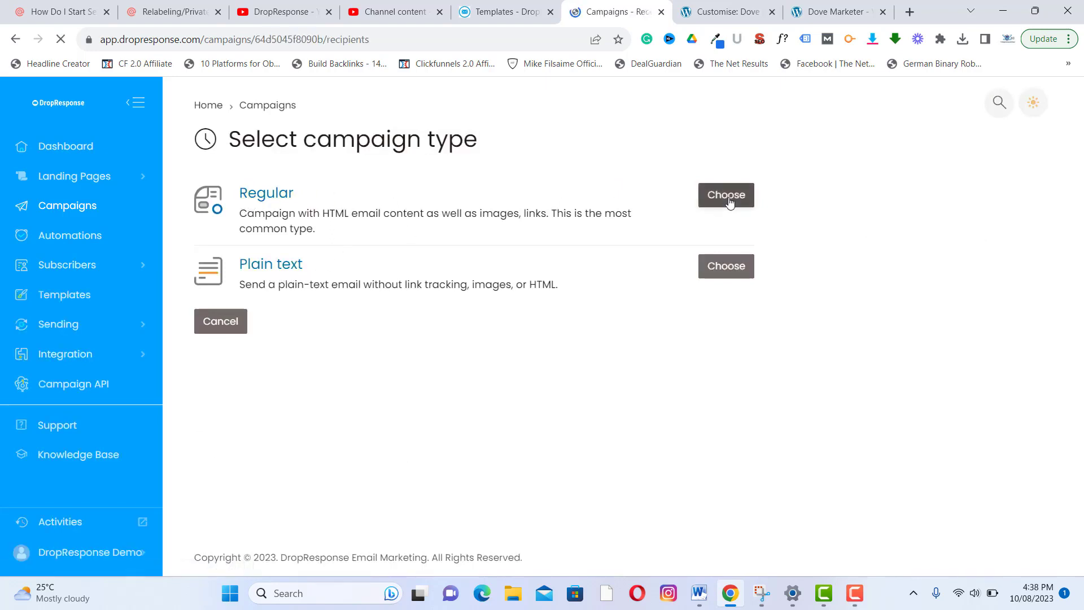
Choose DEV-TEST as the default recipient list, add JV List as a second list, and save the recipients.
{"action": "left_click", "coordinate": [543, 292]}
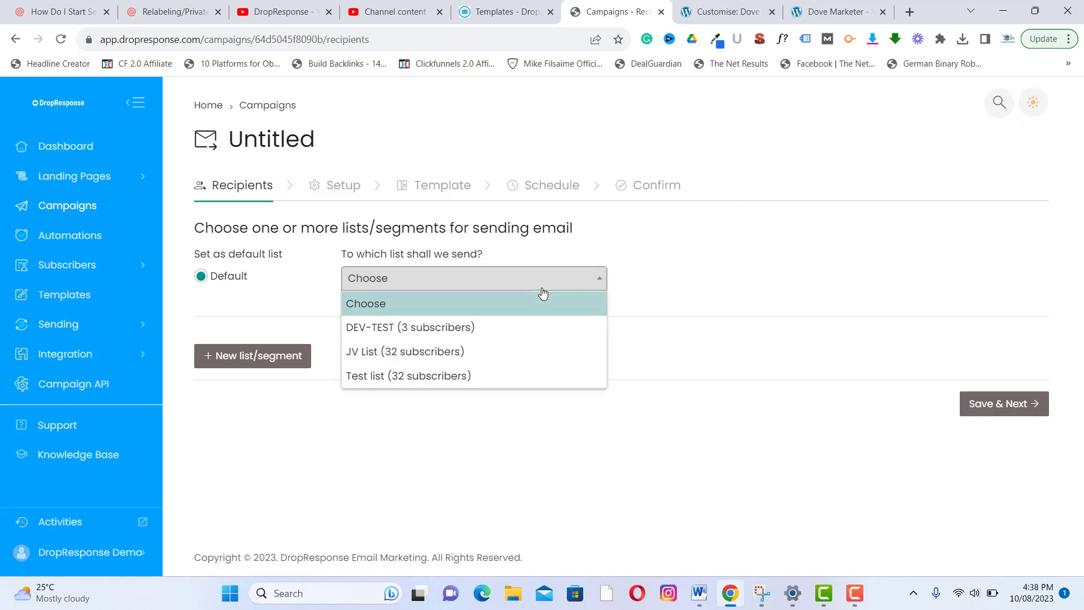
{"action": "left_click", "coordinate": [467, 331]}
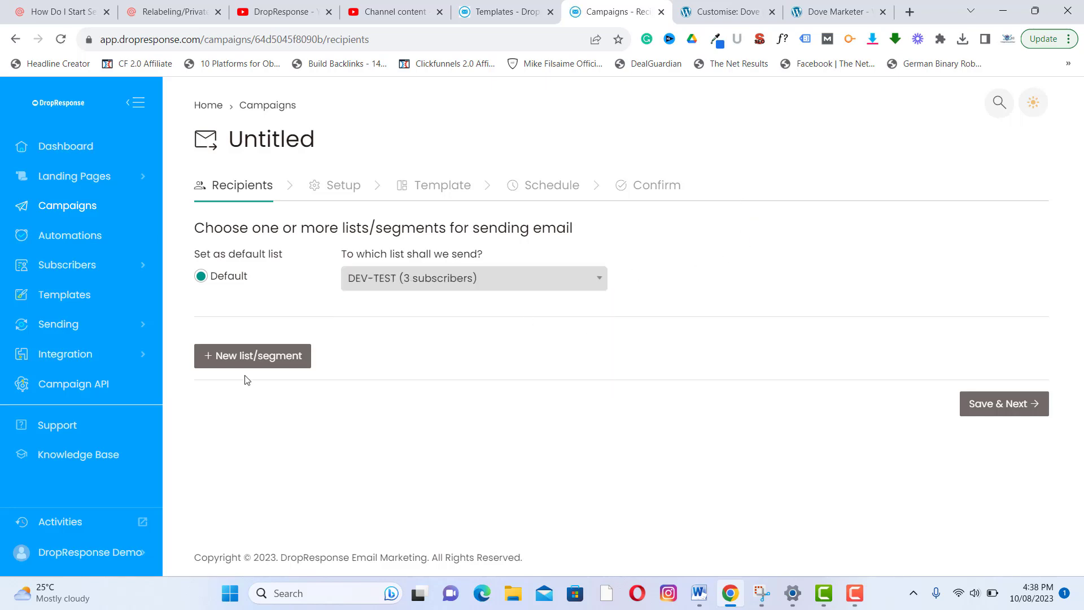
{"action": "left_click", "coordinate": [243, 356]}
{"action": "left_click", "coordinate": [388, 364]}
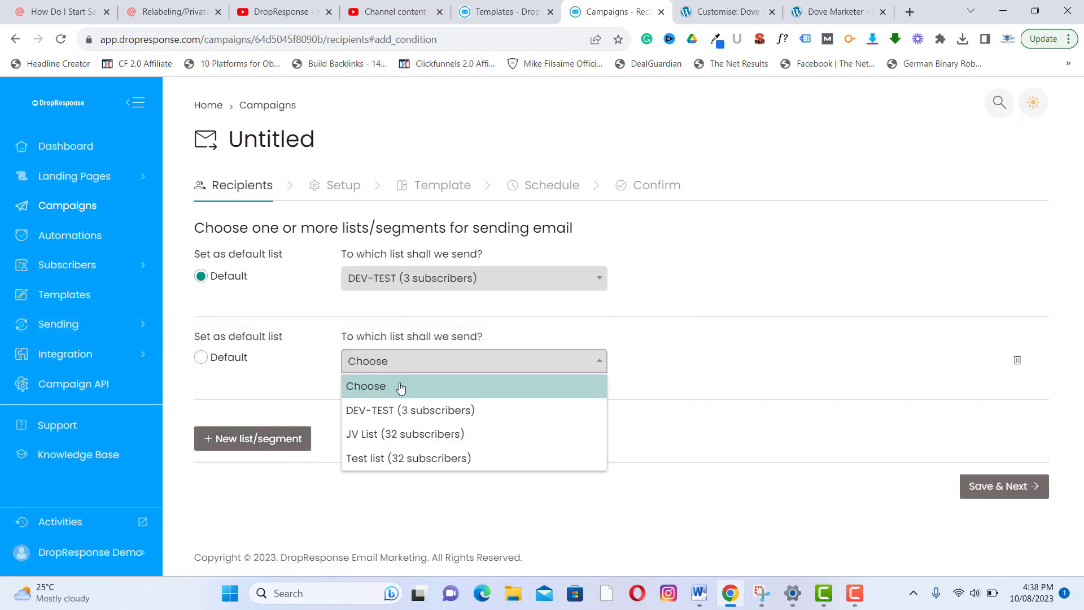
{"action": "left_click", "coordinate": [402, 434]}
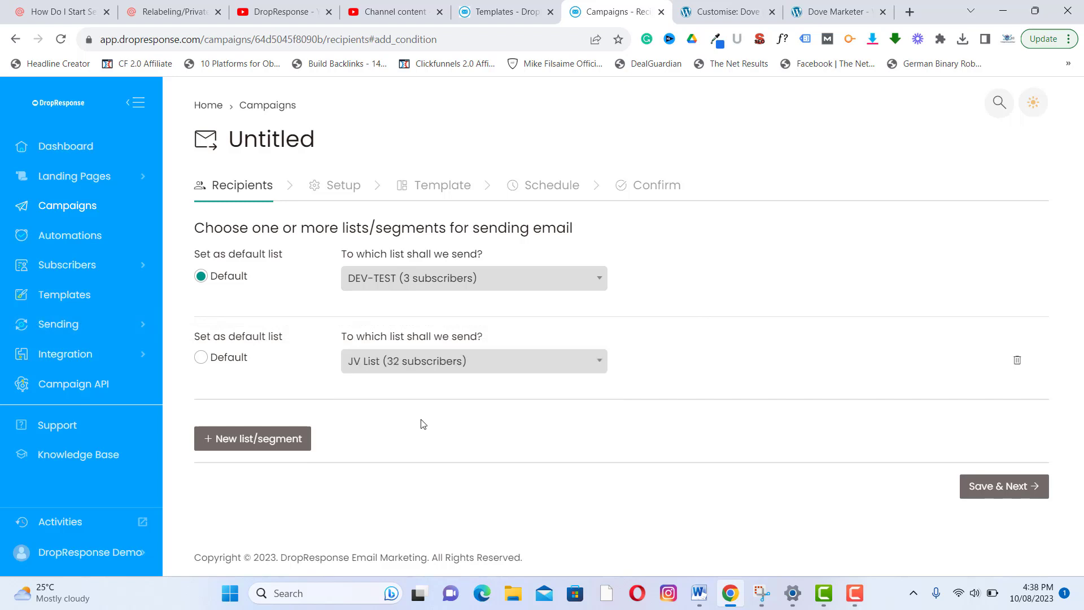
{"action": "left_click", "coordinate": [996, 489]}
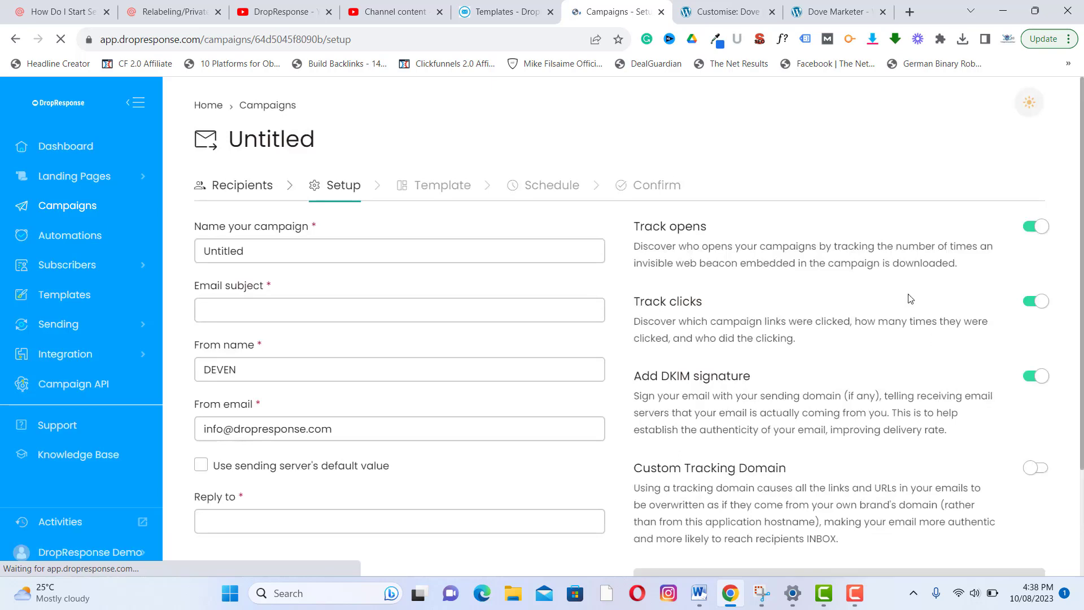
Set the campaign sender to use the sending server's default value and fill in the reply-to e-mail.
{"action": "left_click", "coordinate": [254, 253]}
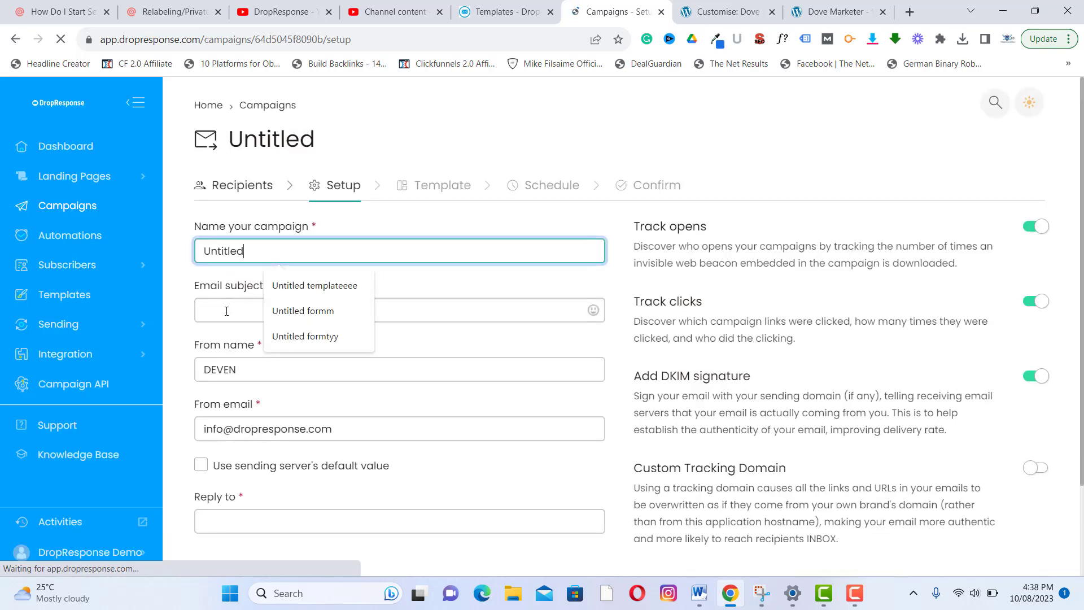
{"action": "left_click", "coordinate": [435, 288]}
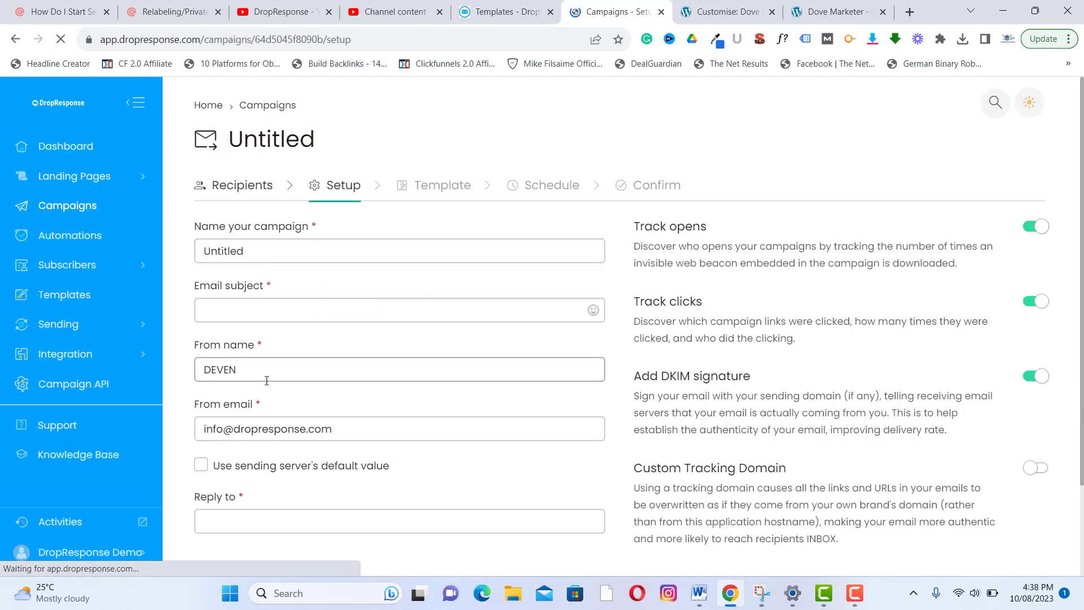
{"action": "scroll", "coordinate": [299, 353], "scroll_direction": "down", "scroll_amount": 1}
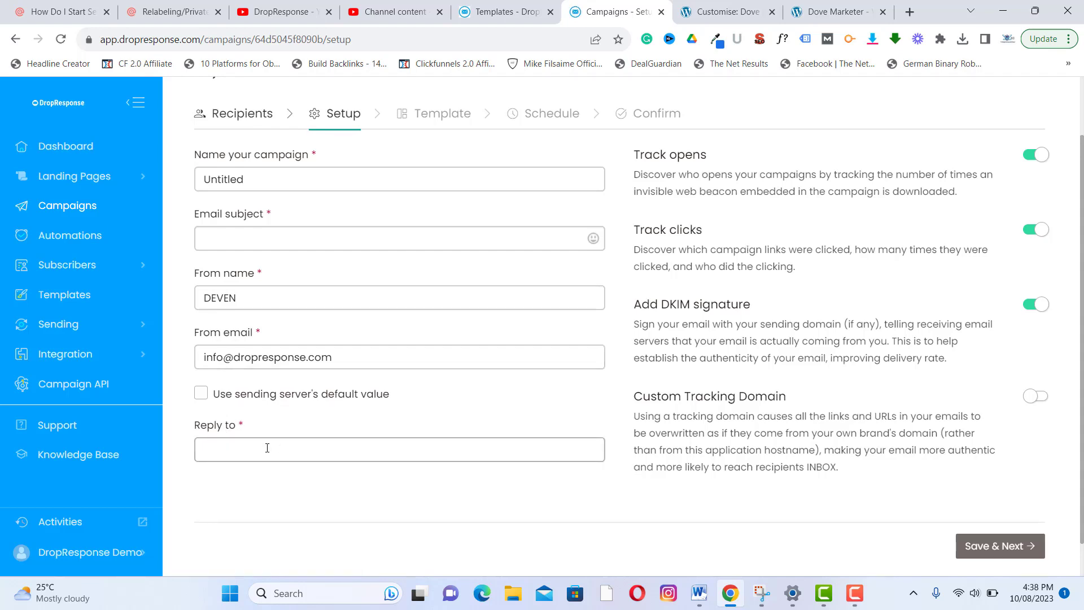
{"action": "left_click", "coordinate": [200, 393]}
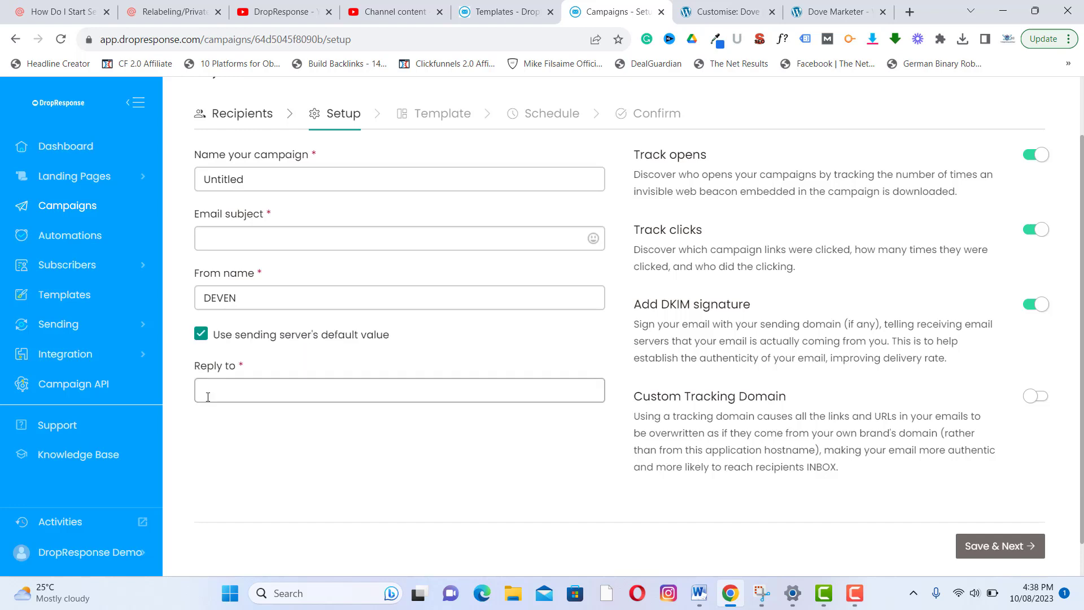
{"action": "left_click", "coordinate": [226, 392]}
{"action": "left_click", "coordinate": [239, 446]}
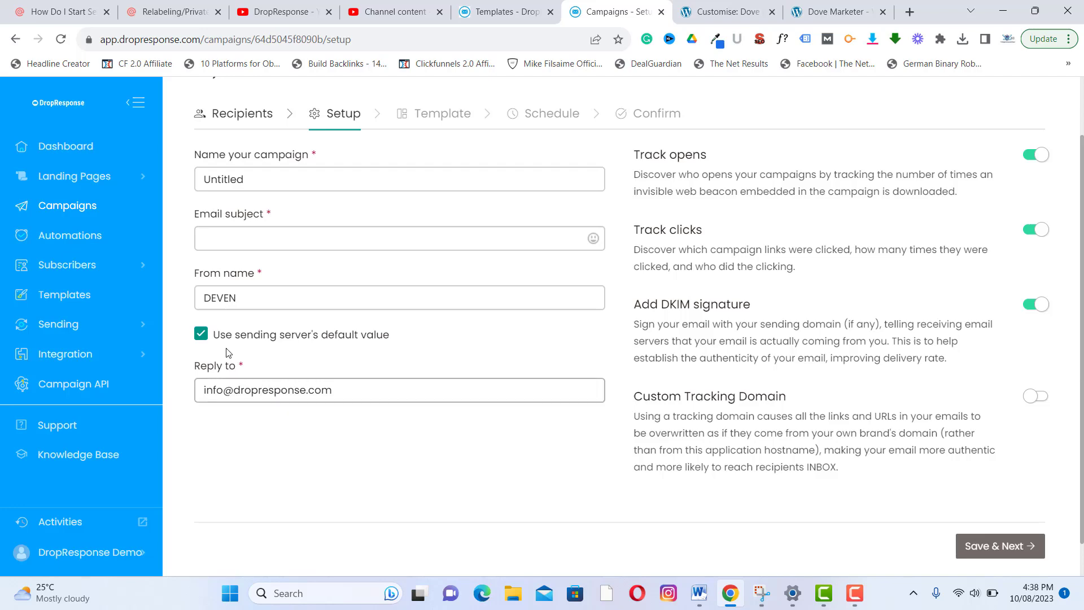
{"action": "scroll", "coordinate": [613, 290], "scroll_direction": "up", "scroll_amount": 2}
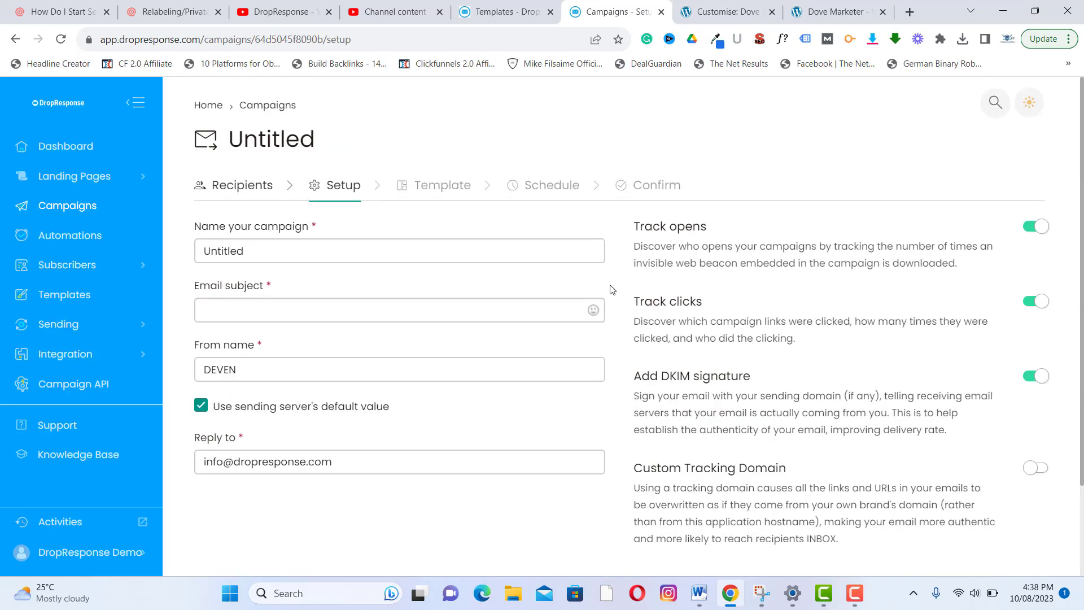
{"action": "scroll", "coordinate": [960, 450], "scroll_direction": "down", "scroll_amount": 2}
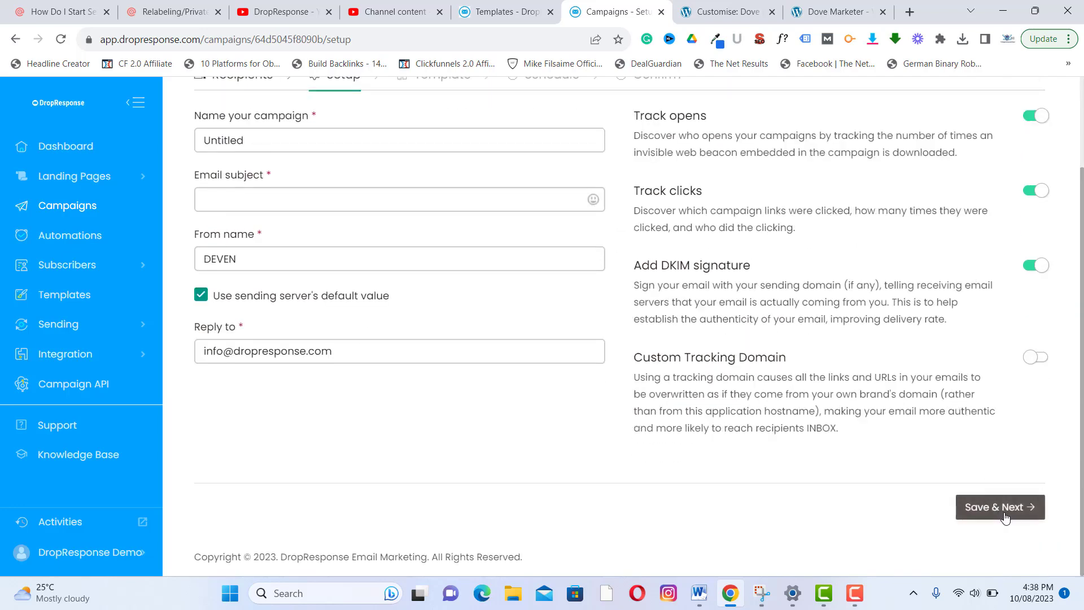
Name the campaign Best 2023.
{"action": "left_click", "coordinate": [235, 195]}
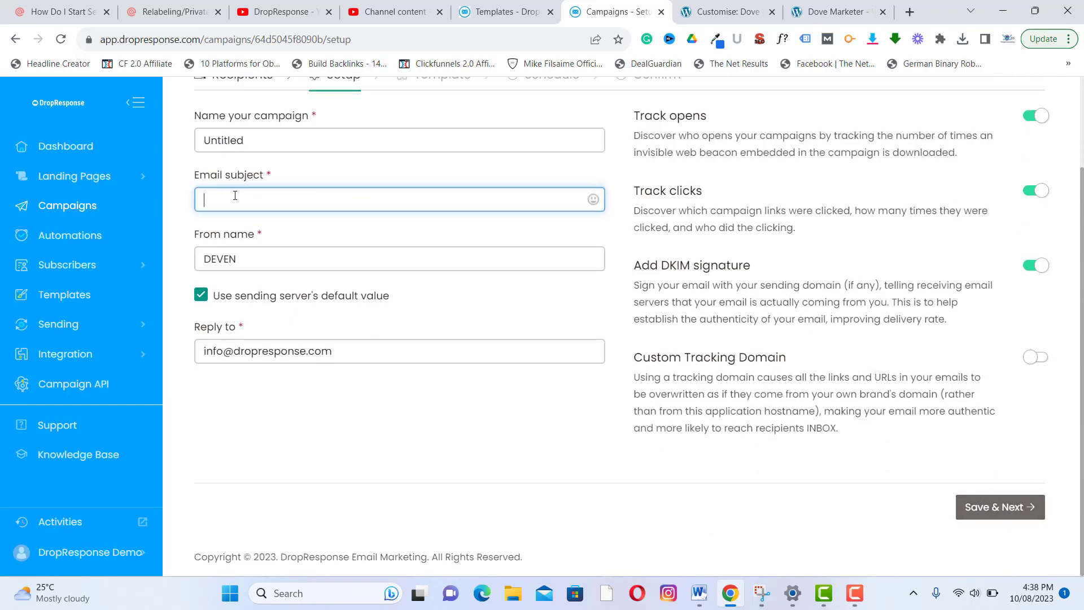
{"action": "left_click", "coordinate": [261, 144]}
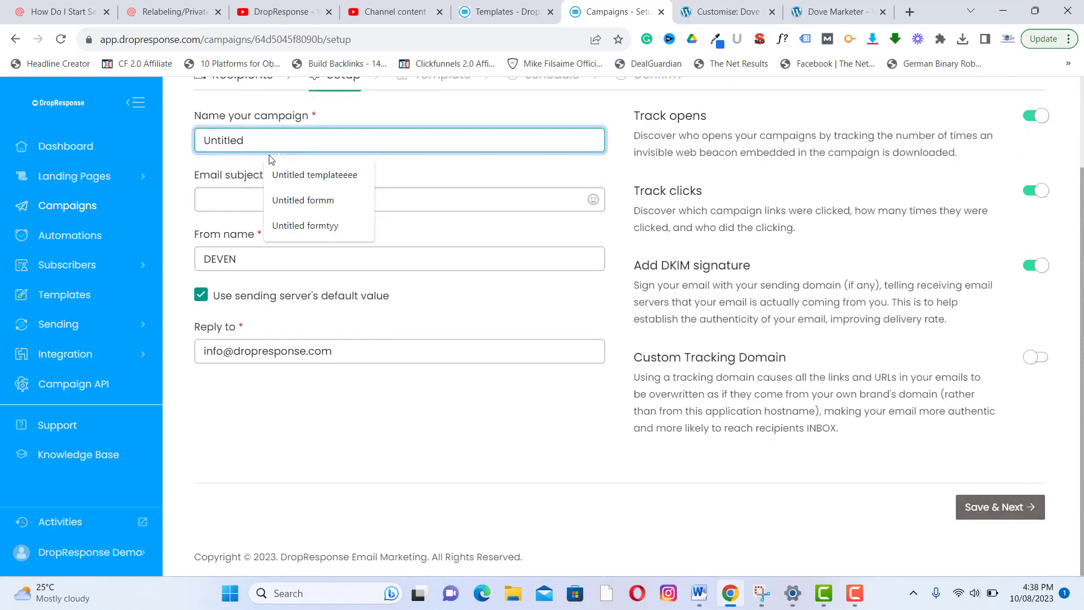
{"action": "left_click", "coordinate": [309, 176]}
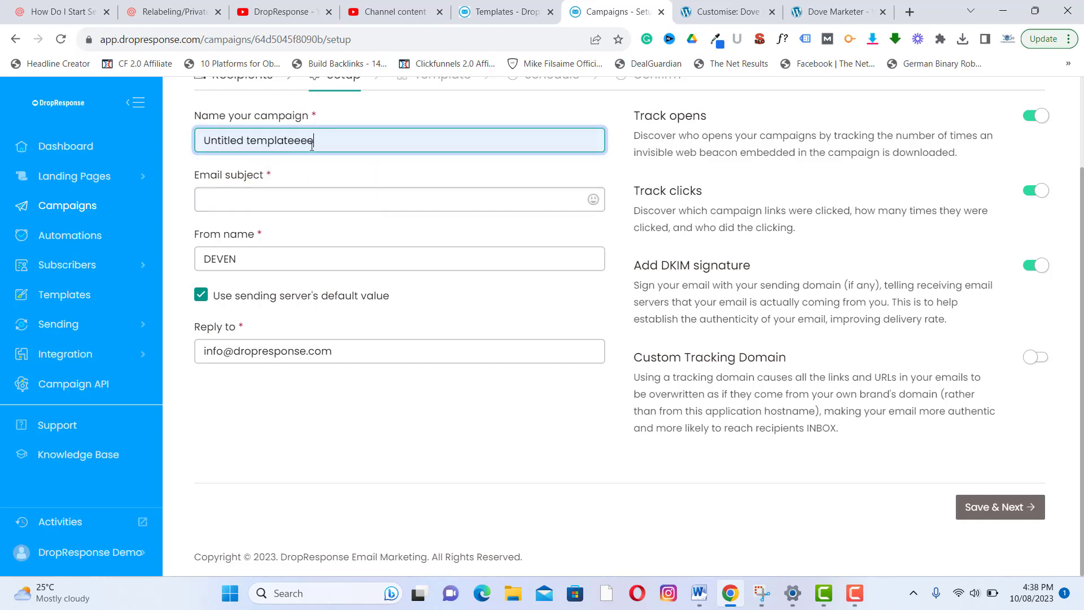
{"action": "key", "text": "BackSpace"}
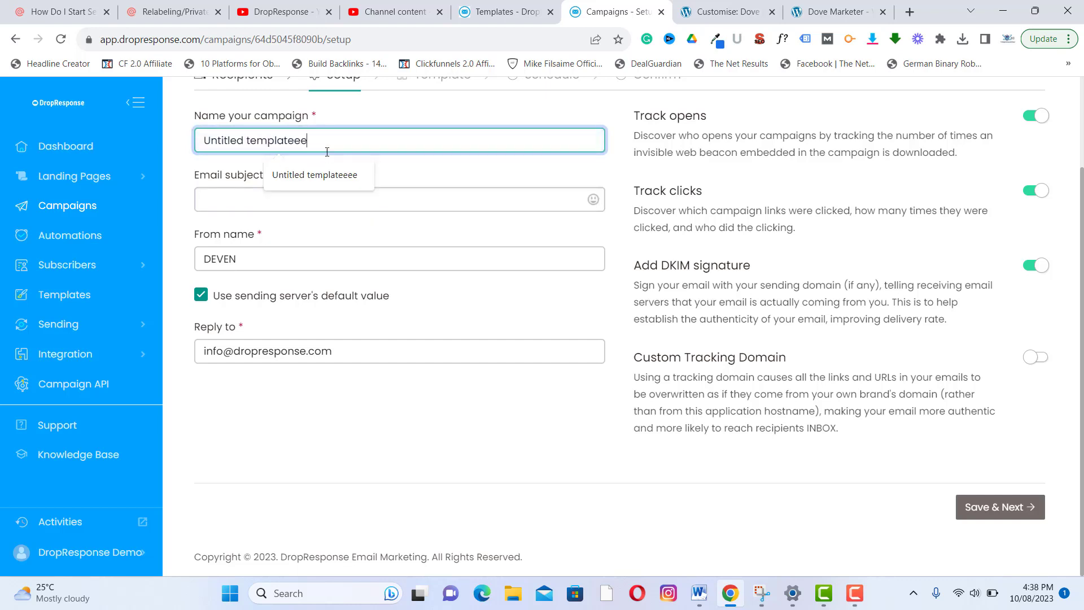
{"action": "key", "text": "BackSpace"}
{"action": "key", "text": "BackSpace"}
{"action": "key", "text": "BackSpace"}
{"action": "key", "text": "BackSpace"}
{"action": "key", "text": "BackSpace"}
{"action": "key", "text": "BackSpace"}
{"action": "key", "text": "BackSpace"}
{"action": "key", "text": "BackSpace"}
{"action": "key", "text": "BackSpace"}
{"action": "key", "text": "BackSpace"}
{"action": "key", "text": "BackSpace"}
{"action": "key", "text": "BackSpace"}
{"action": "key", "text": "BackSpace"}
{"action": "key", "text": "BackSpace"}
{"action": "type", "text": "Best 2023"}
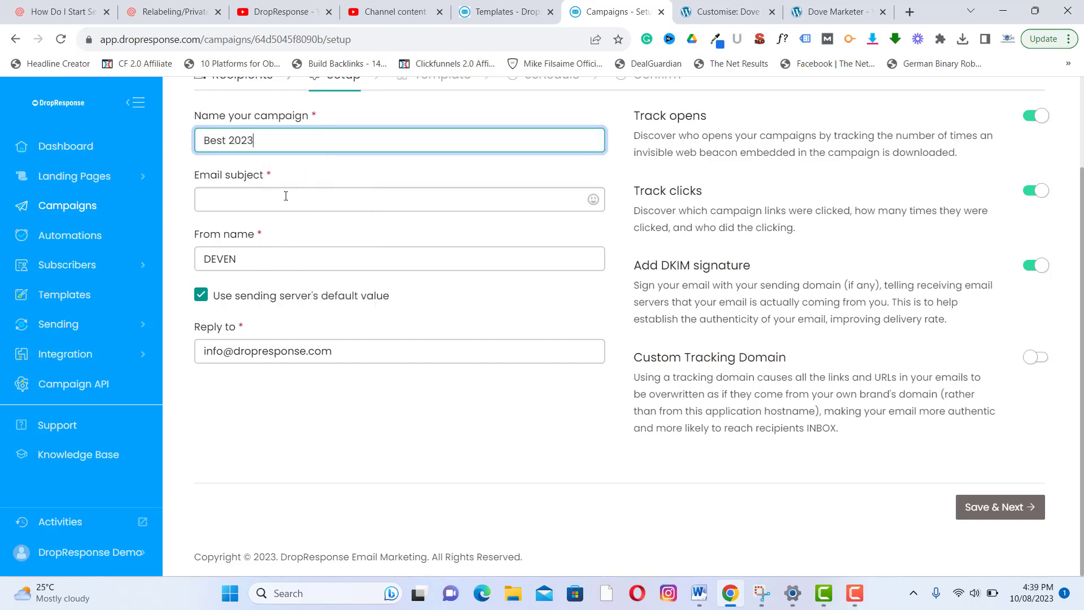
Enter Make money as the email subject and save the campaign setup.
{"action": "left_click", "coordinate": [286, 196]}
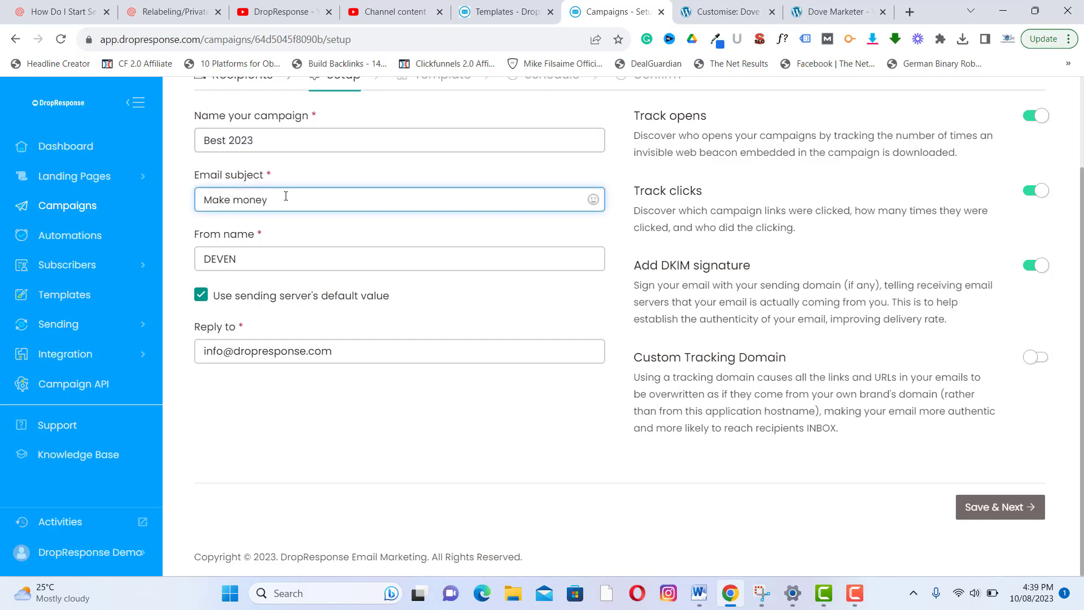
{"action": "scroll", "coordinate": [950, 492], "scroll_direction": "up", "scroll_amount": 1}
{"action": "scroll", "coordinate": [950, 493], "scroll_direction": "down", "scroll_amount": 1}
{"action": "left_click", "coordinate": [1016, 518]}
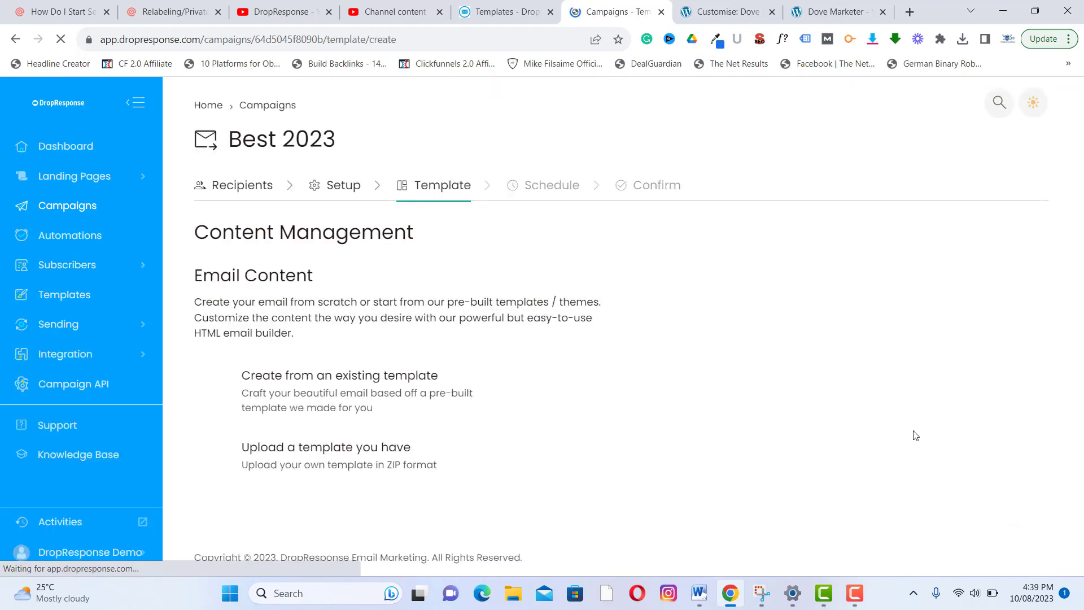
Create the email content from the existing Bring Dream template and open it in Email builder PRO.
{"action": "mouse_move", "coordinate": [455, 393]}
{"action": "left_click", "coordinate": [576, 391]}
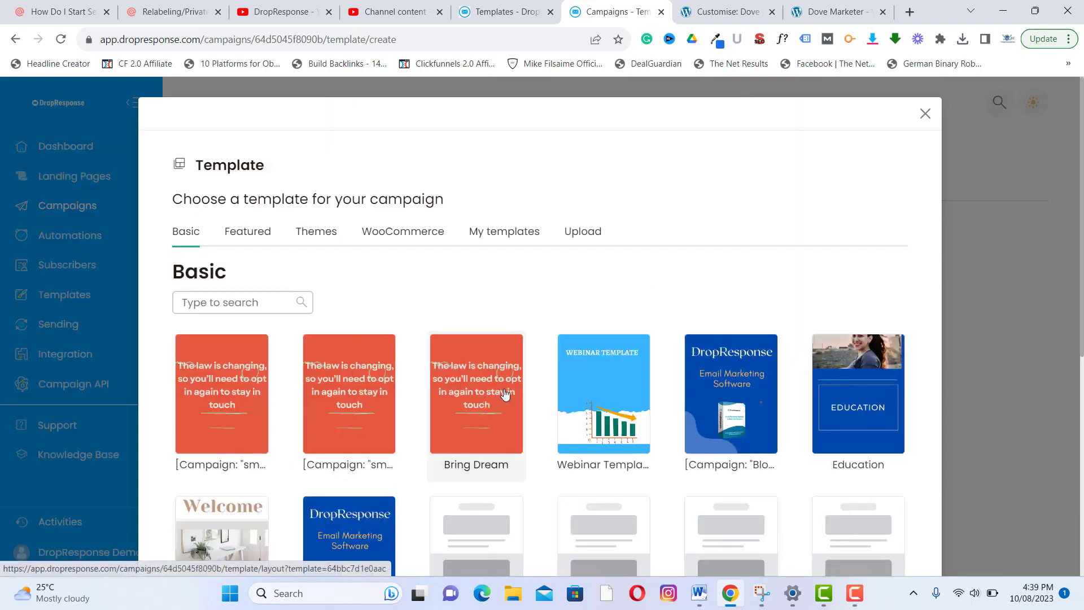
{"action": "scroll", "coordinate": [491, 394], "scroll_direction": "down", "scroll_amount": 10}
{"action": "scroll", "coordinate": [511, 383], "scroll_direction": "up", "scroll_amount": 5}
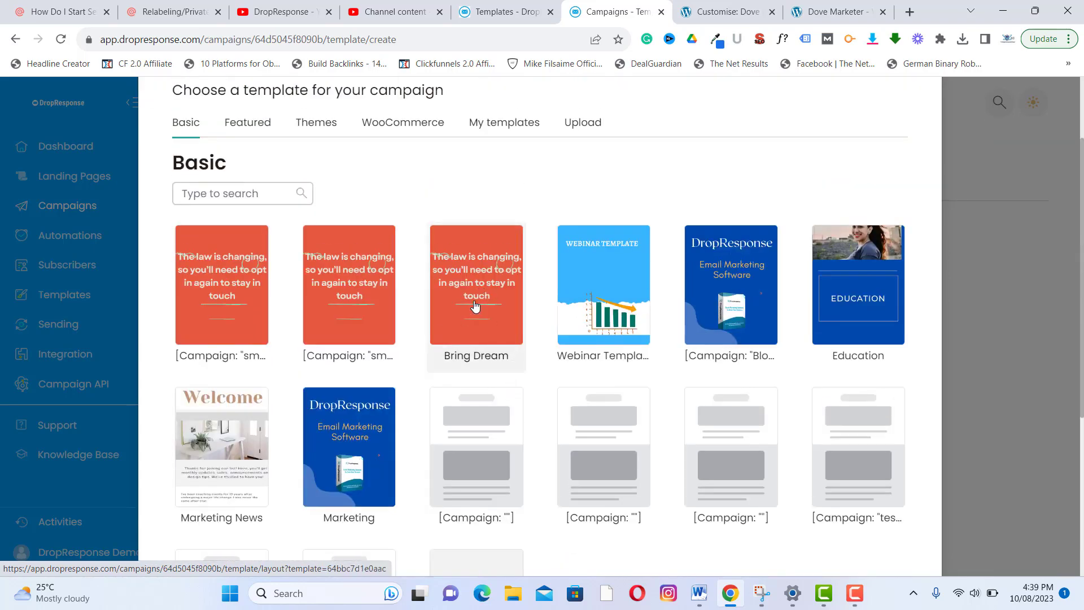
{"action": "left_click", "coordinate": [495, 287]}
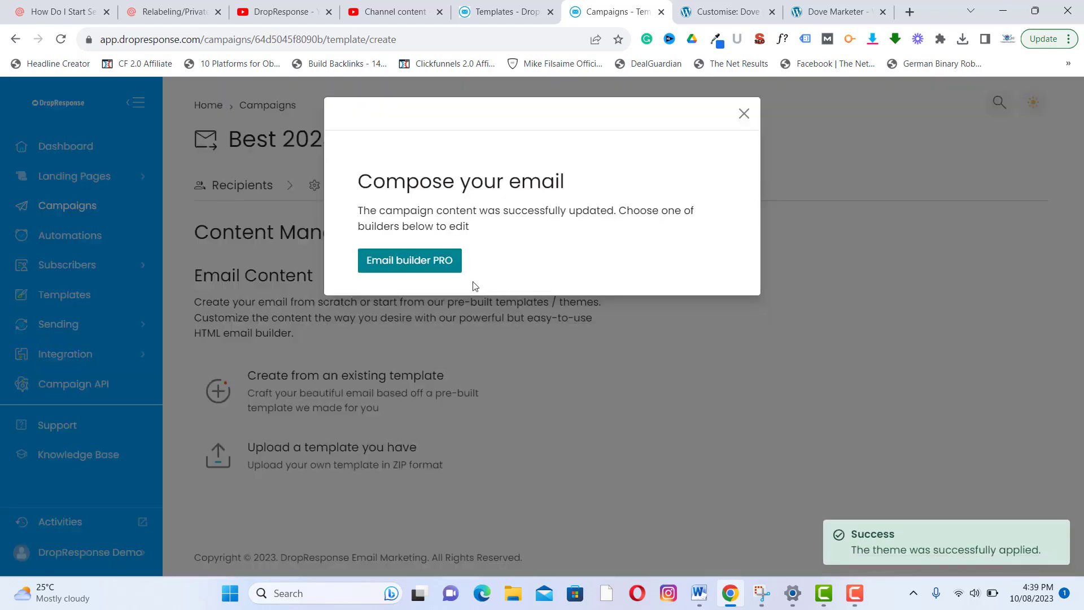
{"action": "left_click", "coordinate": [441, 268]}
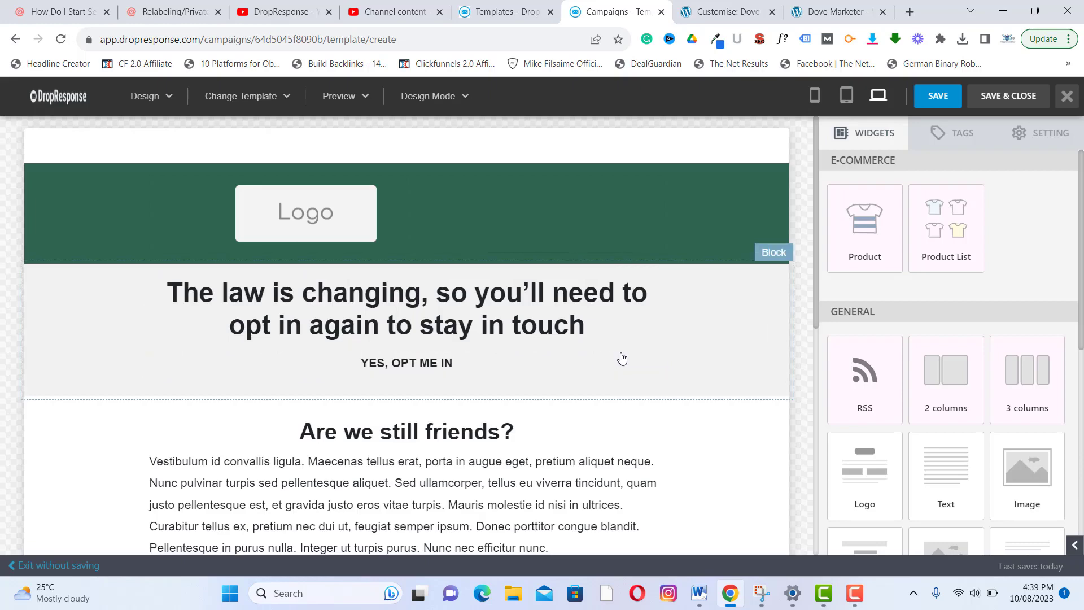
Look through the email template and inspect the settings of the empty header cell and the main heading.
{"action": "scroll", "coordinate": [620, 358], "scroll_direction": "down", "scroll_amount": 7}
{"action": "scroll", "coordinate": [621, 358], "scroll_direction": "up", "scroll_amount": 7}
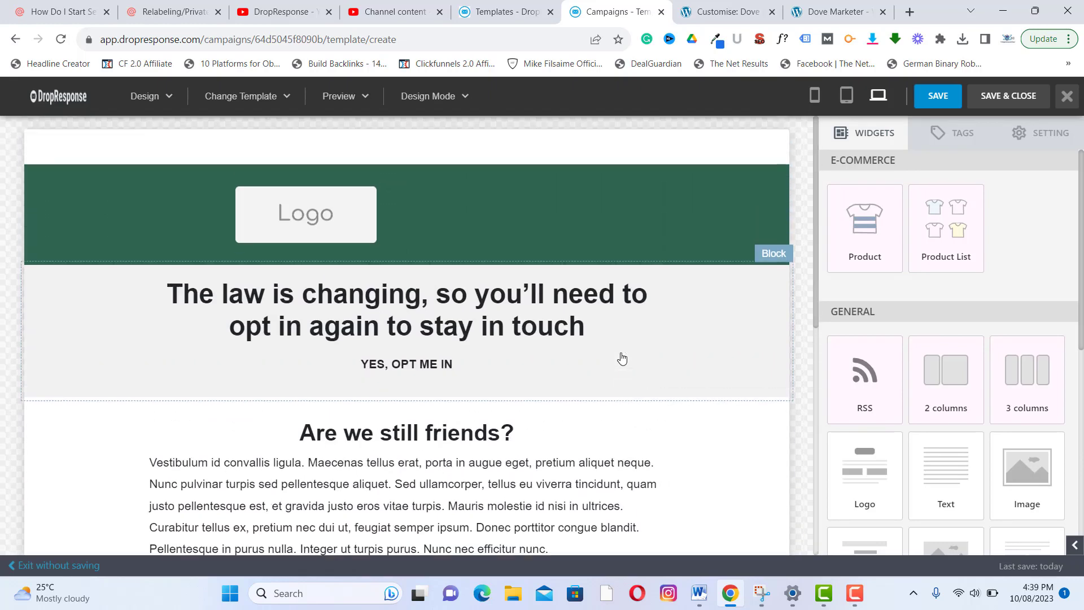
{"action": "left_click", "coordinate": [471, 224]}
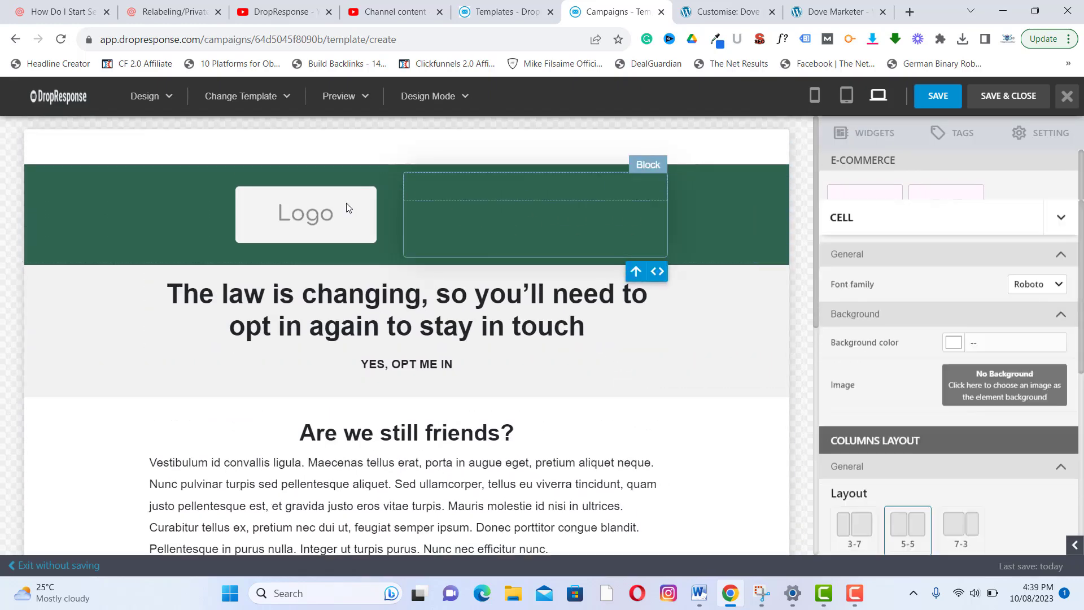
{"action": "left_click", "coordinate": [488, 308]}
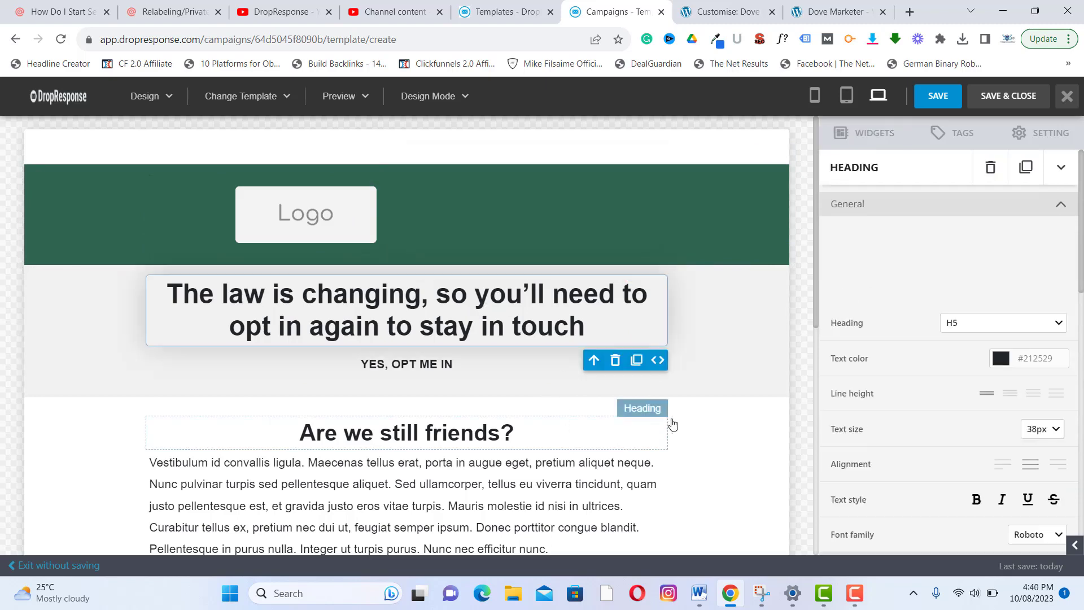
Add a Youtube widget to the email directly above the "Are we still friends?" section.
{"action": "left_click", "coordinate": [862, 137]}
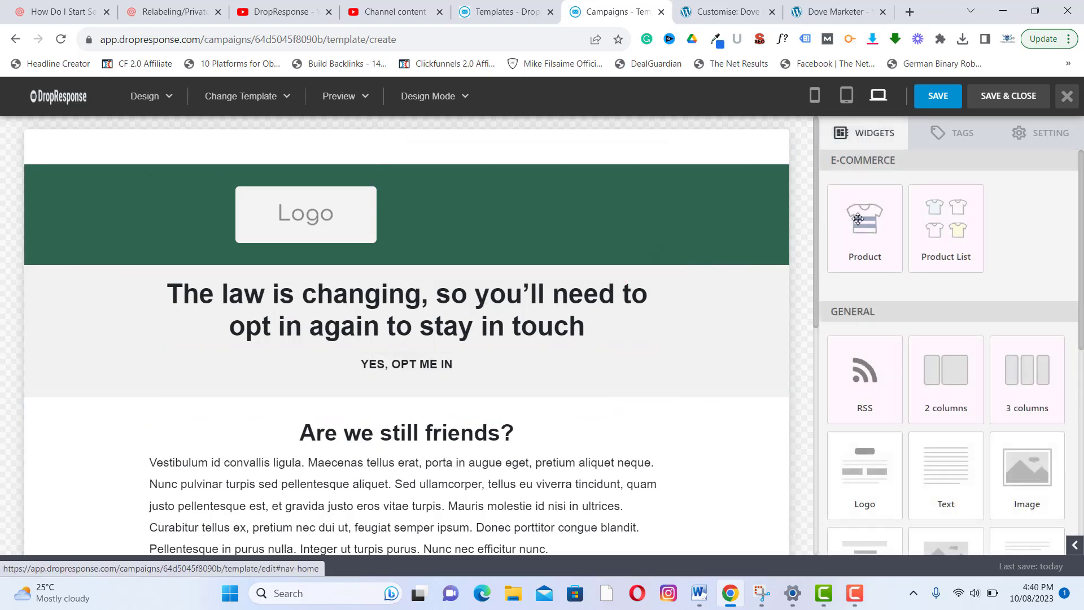
{"action": "scroll", "coordinate": [931, 360], "scroll_direction": "down", "scroll_amount": 5}
{"action": "left_click_drag", "start_coordinate": [945, 384], "coordinate": [418, 393]}
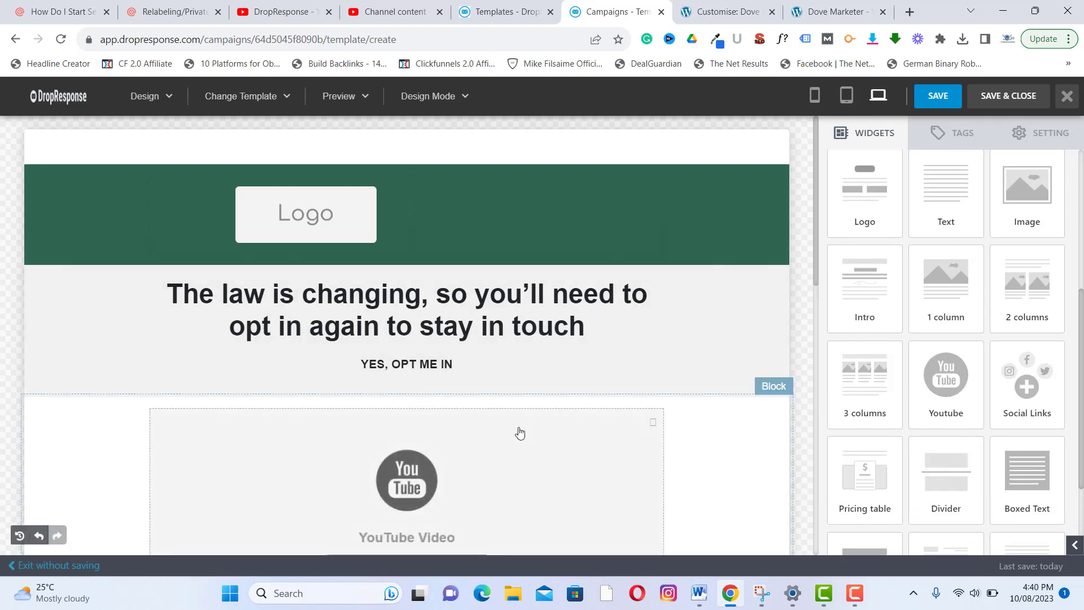
Add a Social Links widget between the YouTube video block and the "Are we still friends?" section.
{"action": "scroll", "coordinate": [517, 431], "scroll_direction": "down", "scroll_amount": 5}
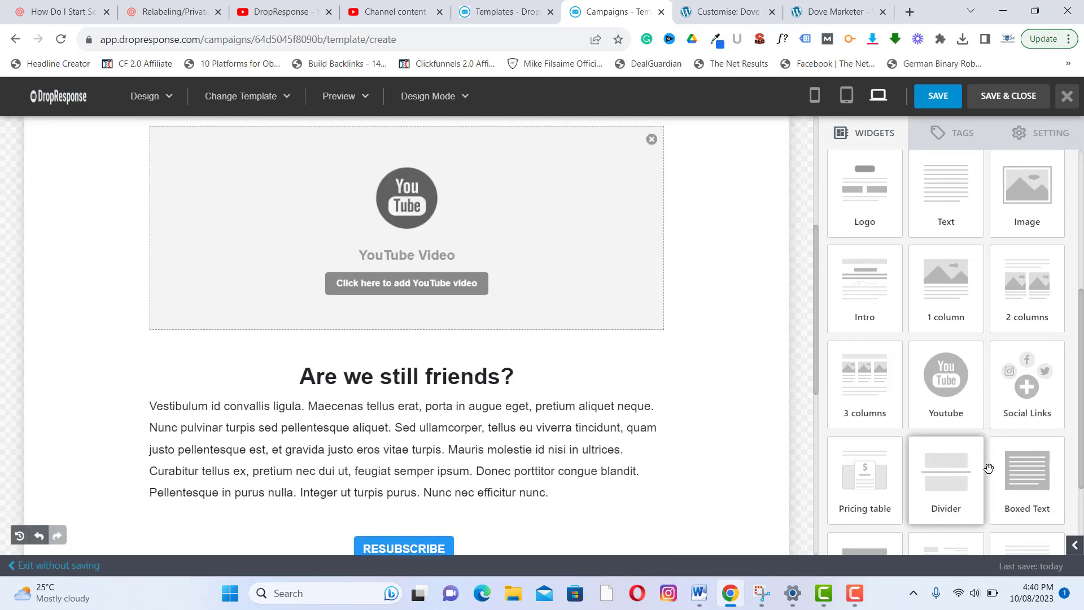
{"action": "left_click_drag", "start_coordinate": [1052, 405], "coordinate": [503, 388]}
Look over the other available widgets and view the email in the tablet layout.
{"action": "scroll", "coordinate": [858, 469], "scroll_direction": "down", "scroll_amount": 3}
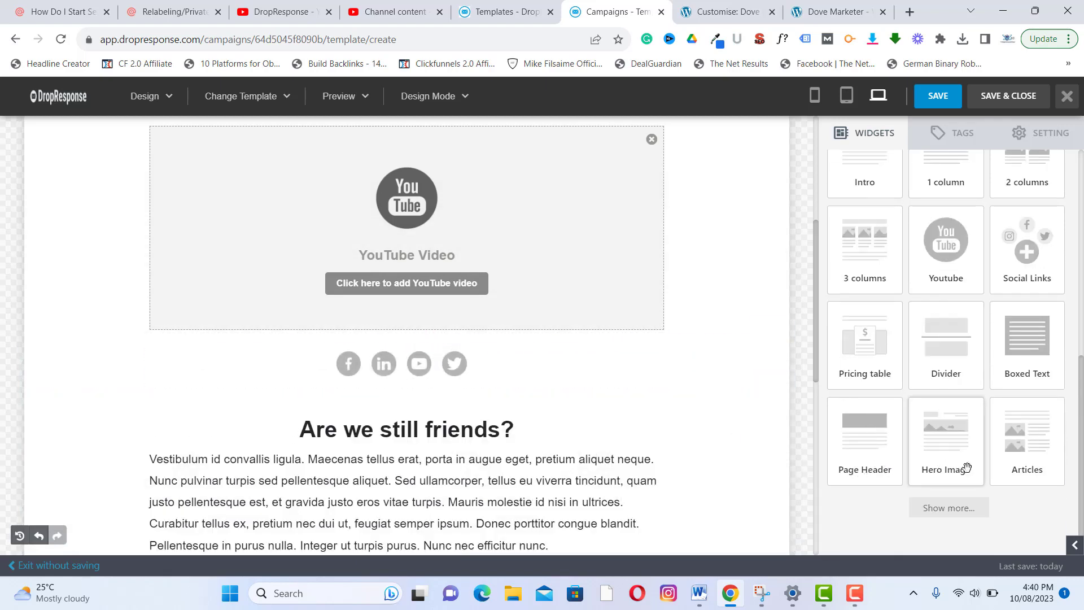
{"action": "scroll", "coordinate": [1035, 462], "scroll_direction": "up", "scroll_amount": 6}
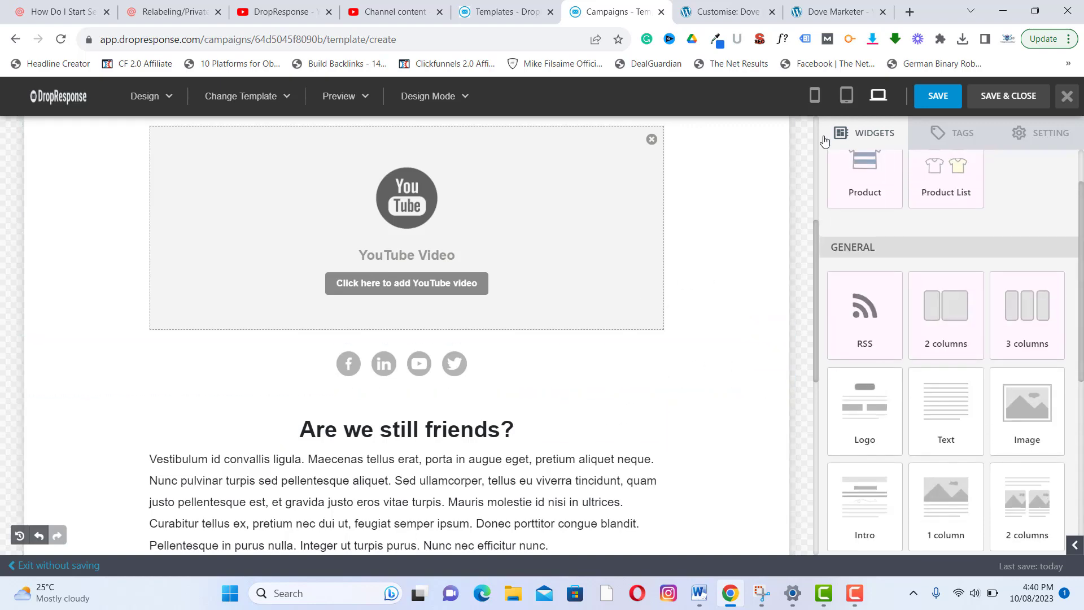
{"action": "left_click", "coordinate": [846, 96]}
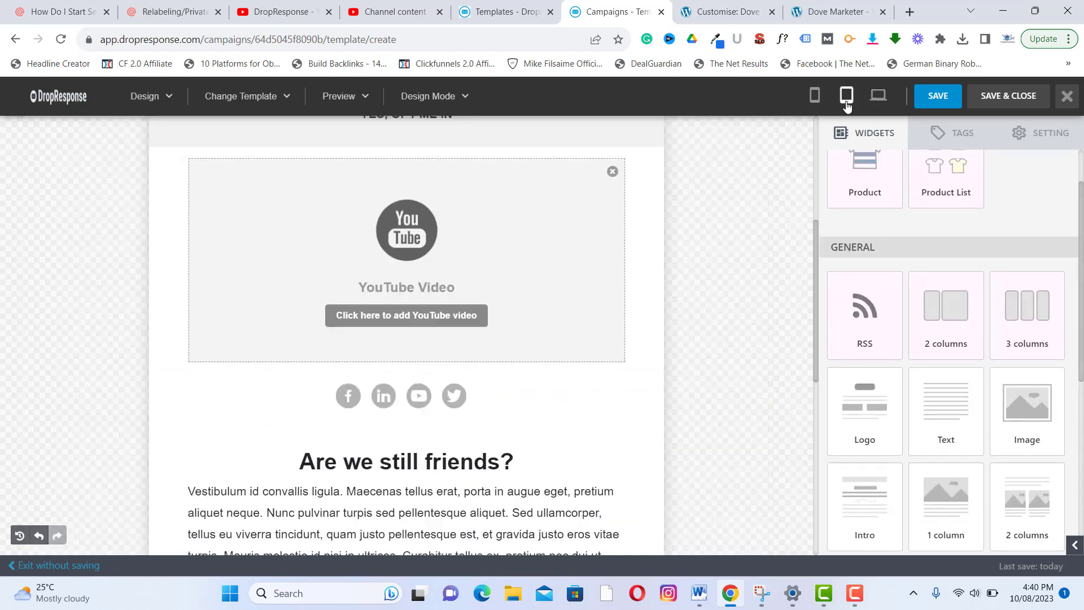
Check the email in the mobile layout, then save the design and close the email builder.
{"action": "left_click", "coordinate": [814, 96]}
{"action": "scroll", "coordinate": [440, 415], "scroll_direction": "down", "scroll_amount": 5}
{"action": "scroll", "coordinate": [446, 416], "scroll_direction": "up", "scroll_amount": 10}
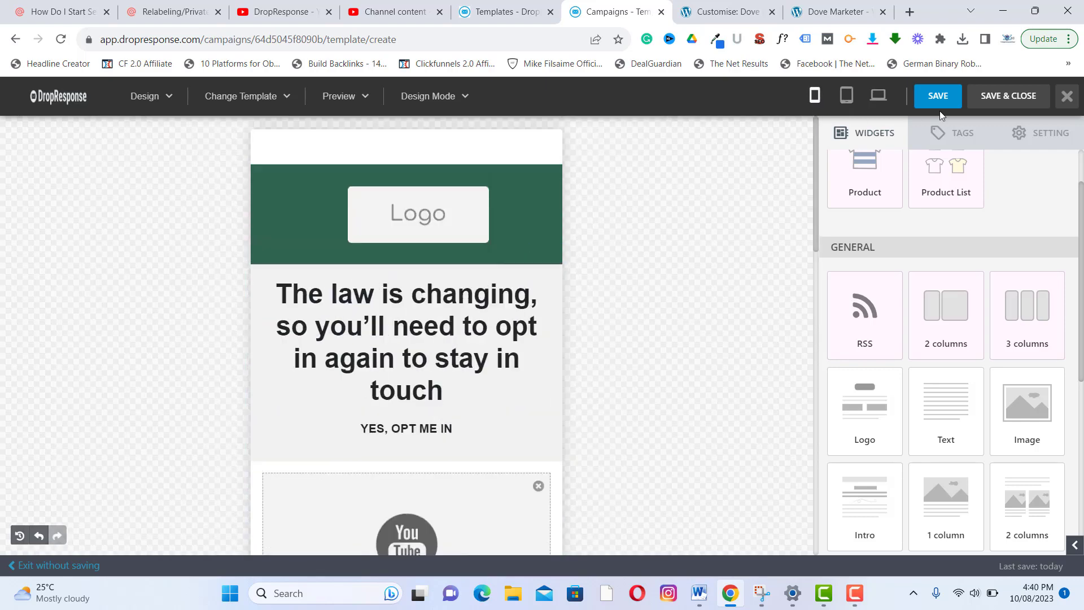
{"action": "left_click", "coordinate": [998, 105]}
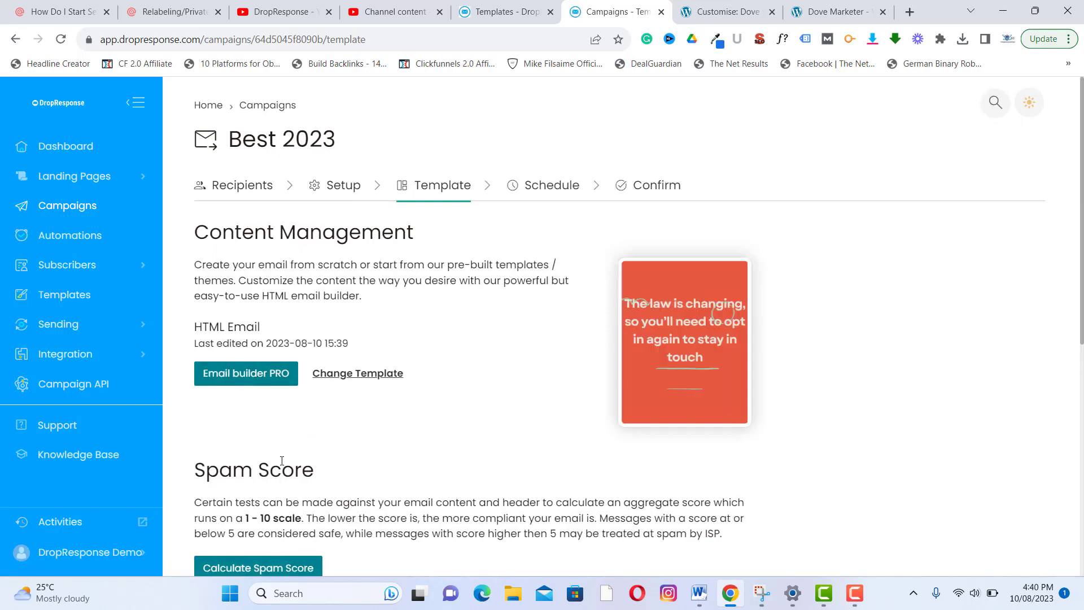
Calculate the campaign email's spam score and review the test results.
{"action": "scroll", "coordinate": [277, 259], "scroll_direction": "down", "scroll_amount": 6}
{"action": "left_click", "coordinate": [262, 215]}
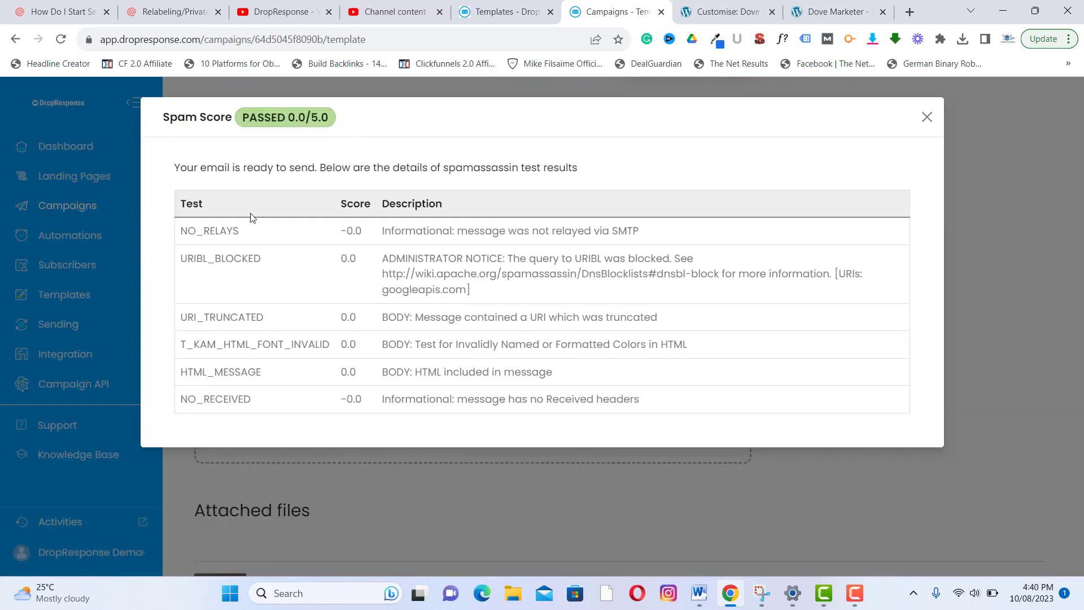
{"action": "left_click", "coordinate": [928, 123]}
{"action": "scroll", "coordinate": [850, 309], "scroll_direction": "down", "scroll_amount": 2}
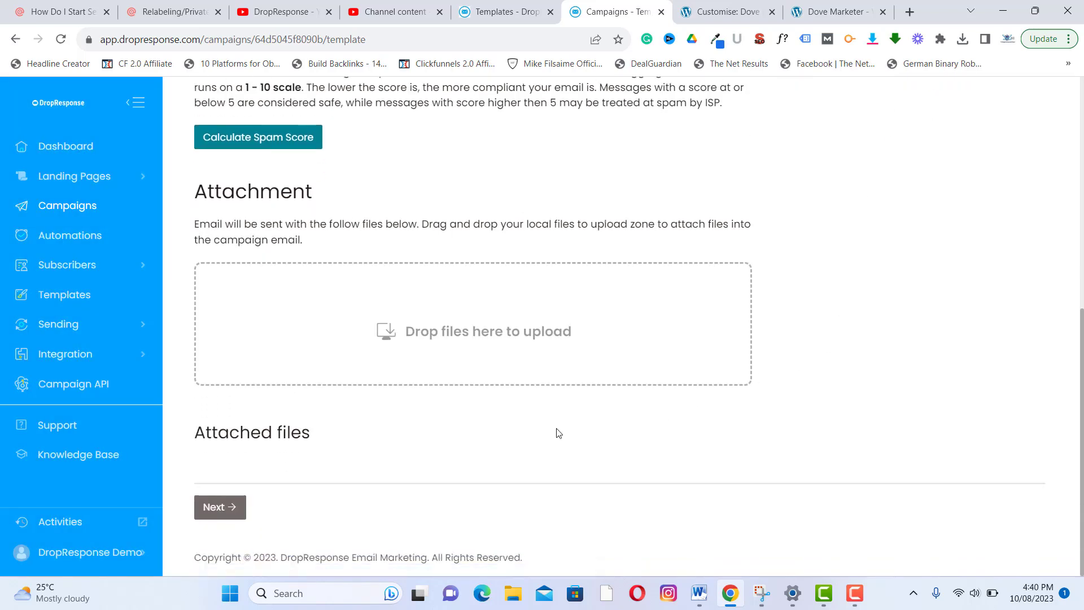
Schedule the Best 2023 campaign with the delivery date 2023-08-24.
{"action": "left_click", "coordinate": [202, 511]}
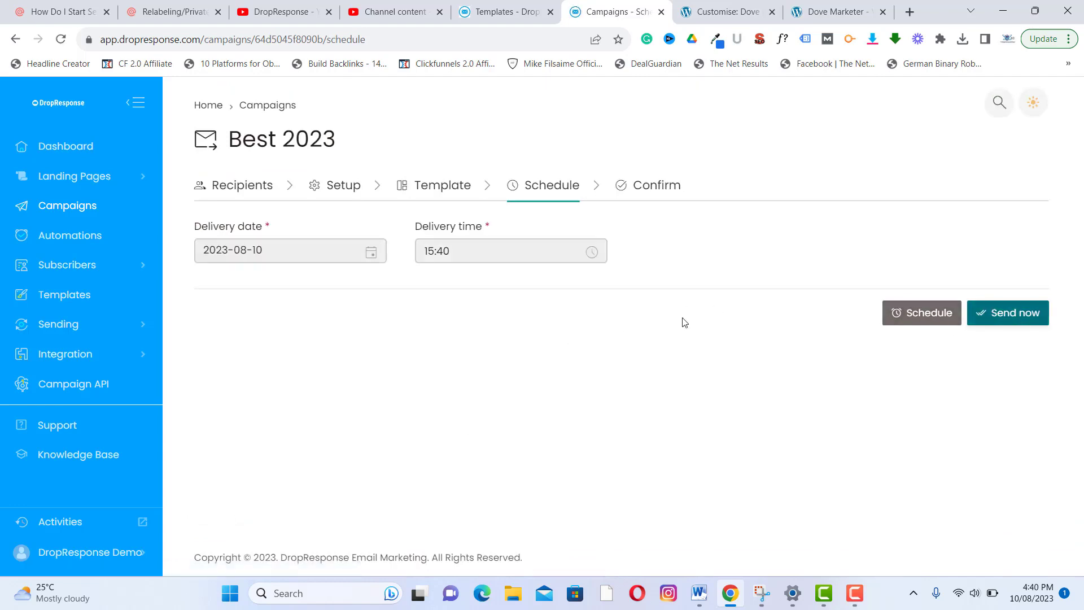
{"action": "left_click", "coordinate": [308, 256]}
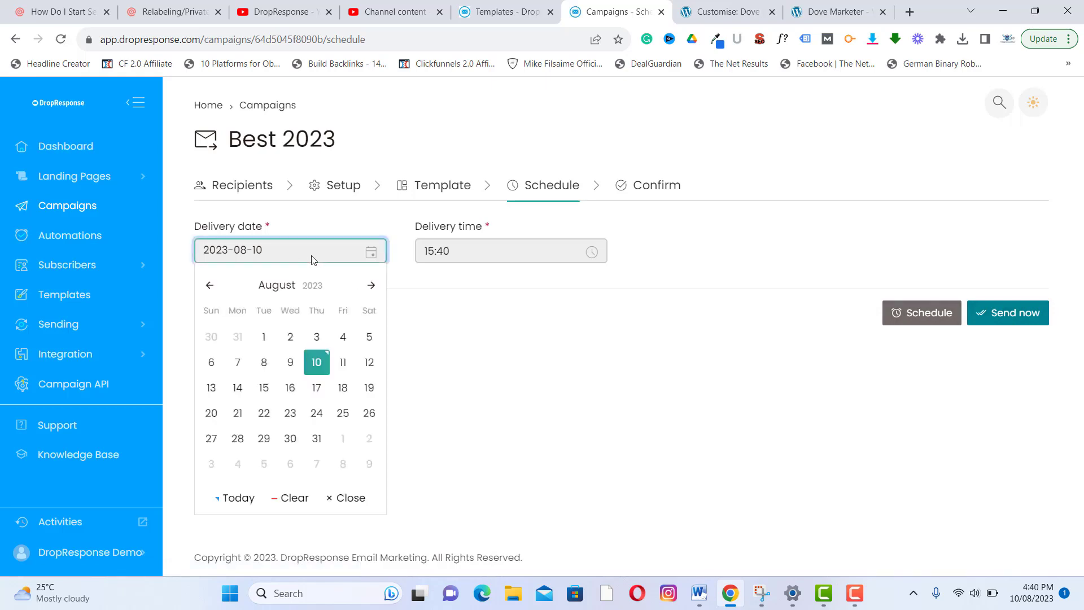
{"action": "left_click", "coordinate": [316, 413]}
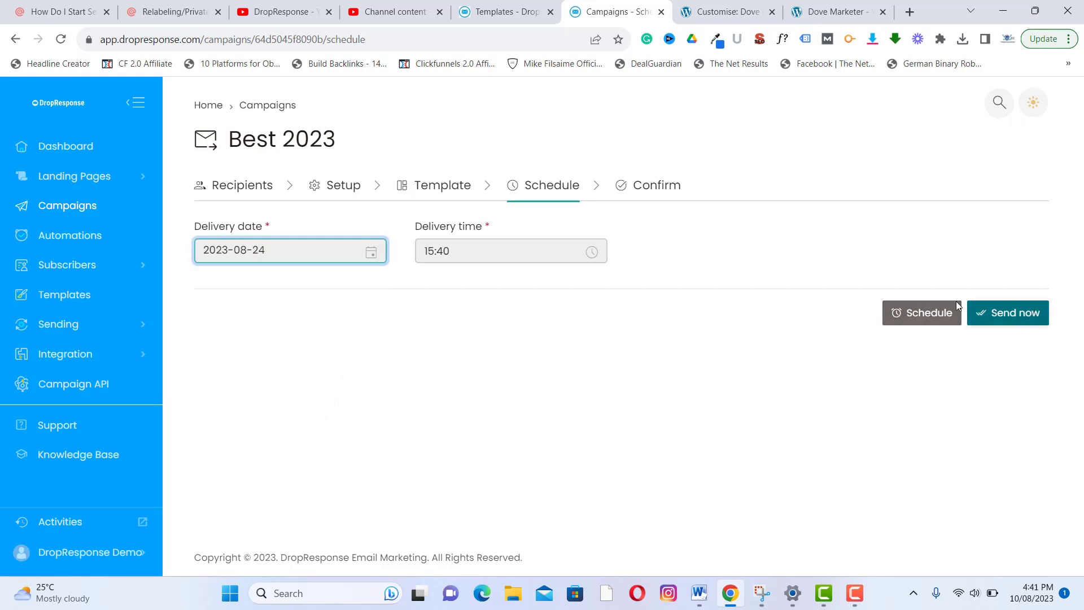
{"action": "left_click", "coordinate": [924, 315]}
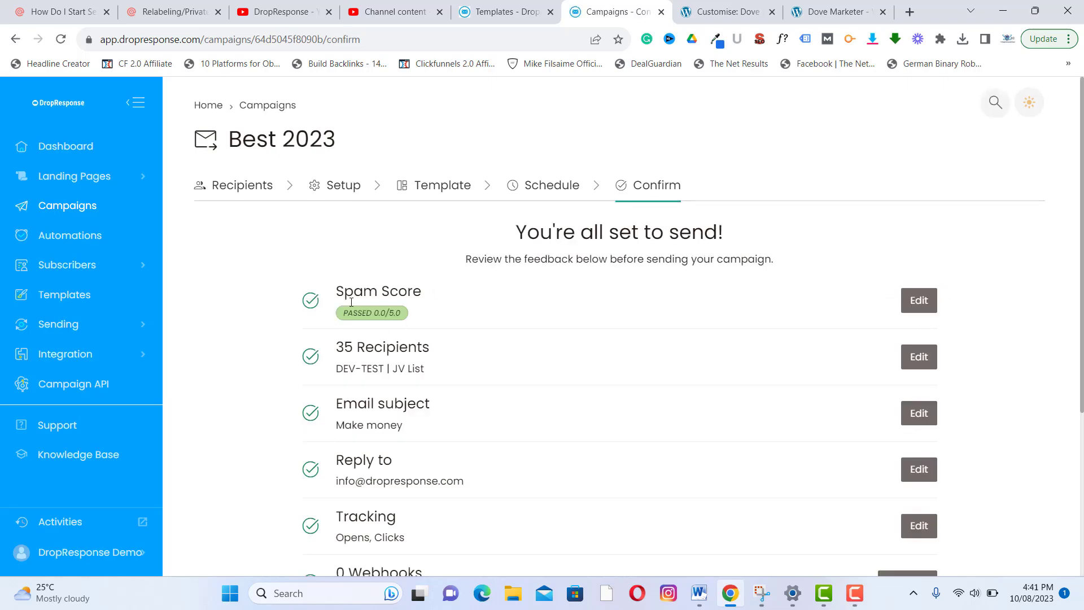
Review the campaign's confirmation summary and examine the HTML preview of the whole email.
{"action": "scroll", "coordinate": [645, 303], "scroll_direction": "down", "scroll_amount": 4}
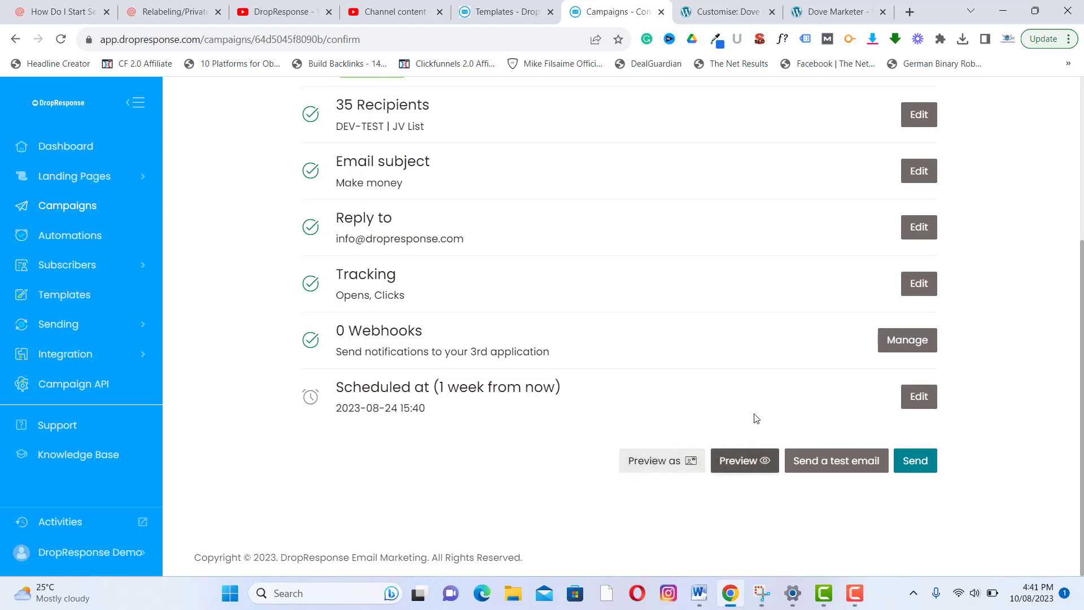
{"action": "left_click", "coordinate": [736, 462]}
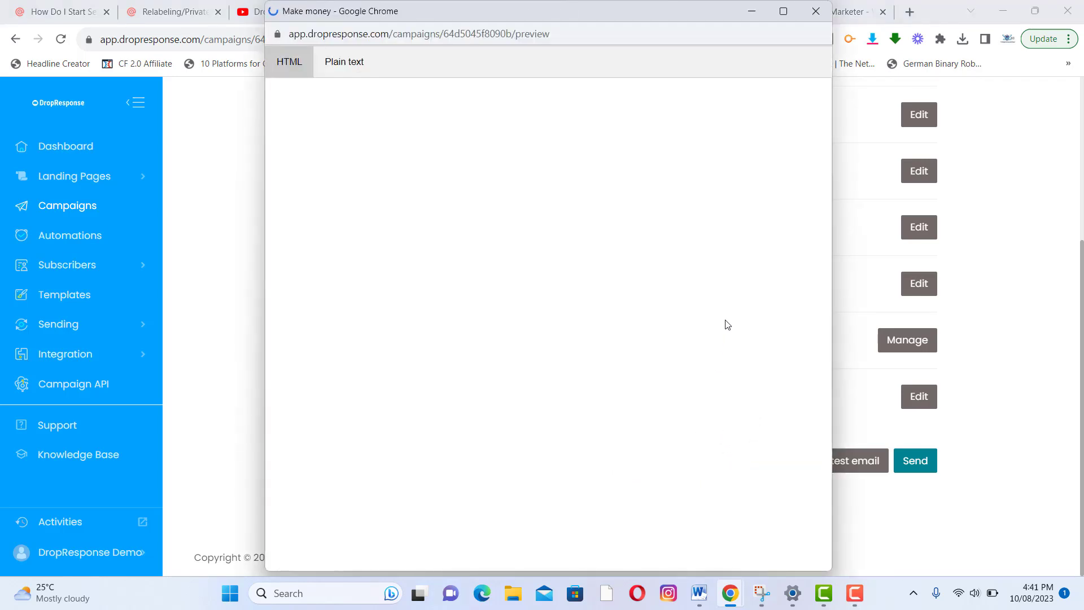
{"action": "scroll", "coordinate": [725, 324], "scroll_direction": "down", "scroll_amount": 10}
{"action": "scroll", "coordinate": [722, 323], "scroll_direction": "up", "scroll_amount": 12}
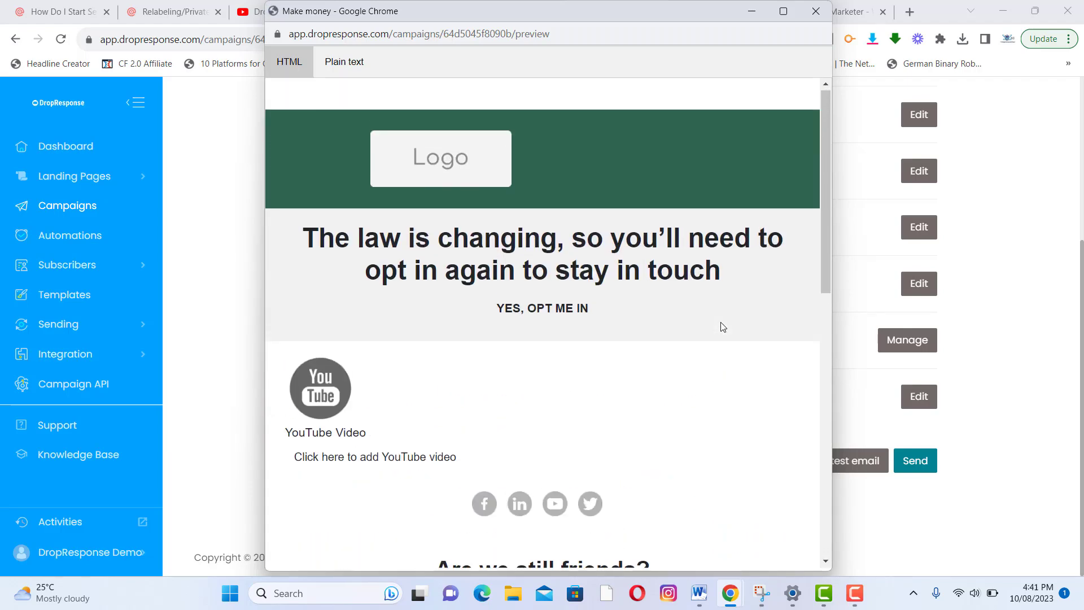
{"action": "scroll", "coordinate": [722, 327], "scroll_direction": "down", "scroll_amount": 3}
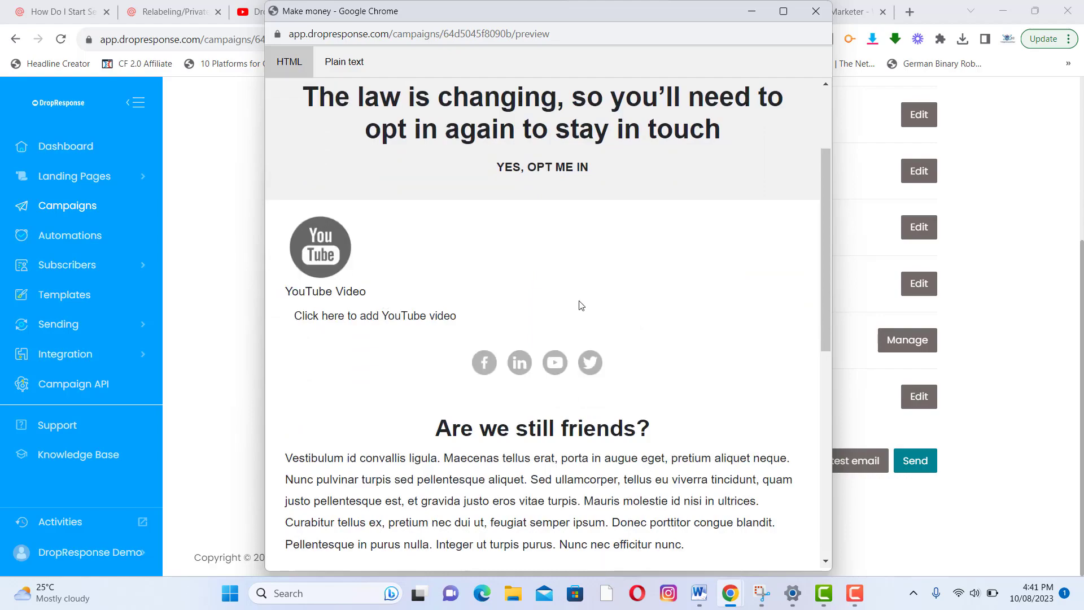
{"action": "scroll", "coordinate": [631, 308], "scroll_direction": "down", "scroll_amount": 10}
{"action": "scroll", "coordinate": [634, 314], "scroll_direction": "up", "scroll_amount": 8}
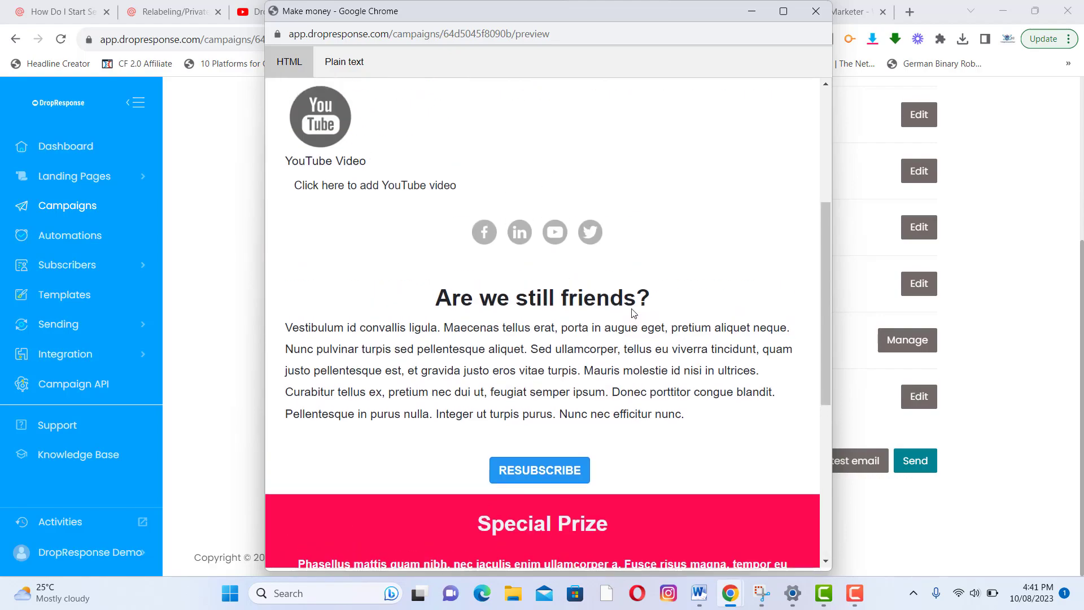
{"action": "scroll", "coordinate": [633, 312], "scroll_direction": "up", "scroll_amount": 5}
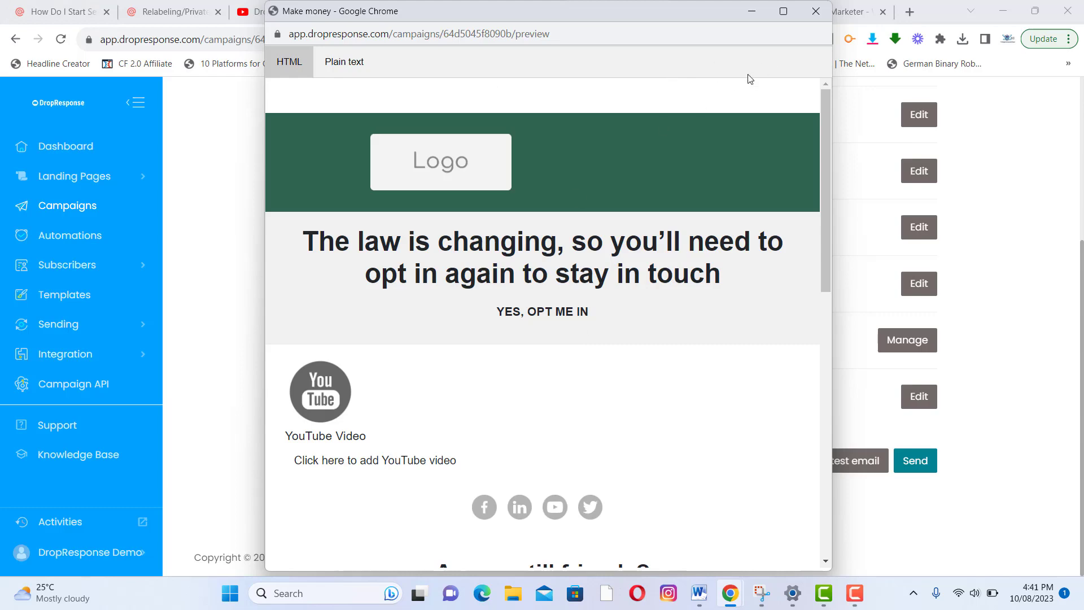
{"action": "left_click", "coordinate": [815, 12]}
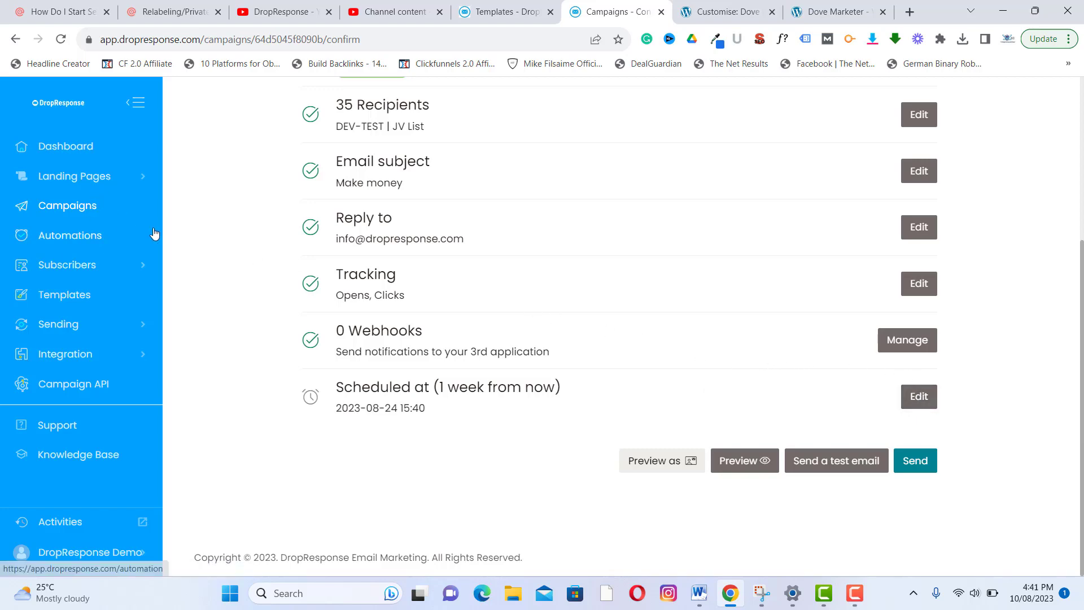
Look through the automation trigger types offered for a new automation without creating one.
{"action": "scroll", "coordinate": [406, 245], "scroll_direction": "up", "scroll_amount": 5}
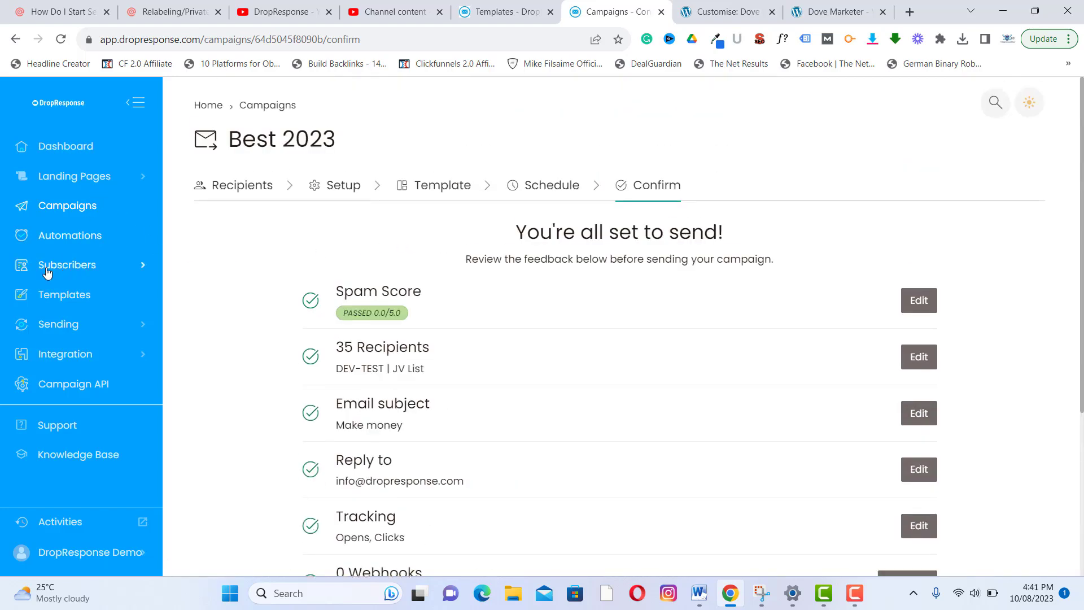
{"action": "left_click", "coordinate": [72, 237]}
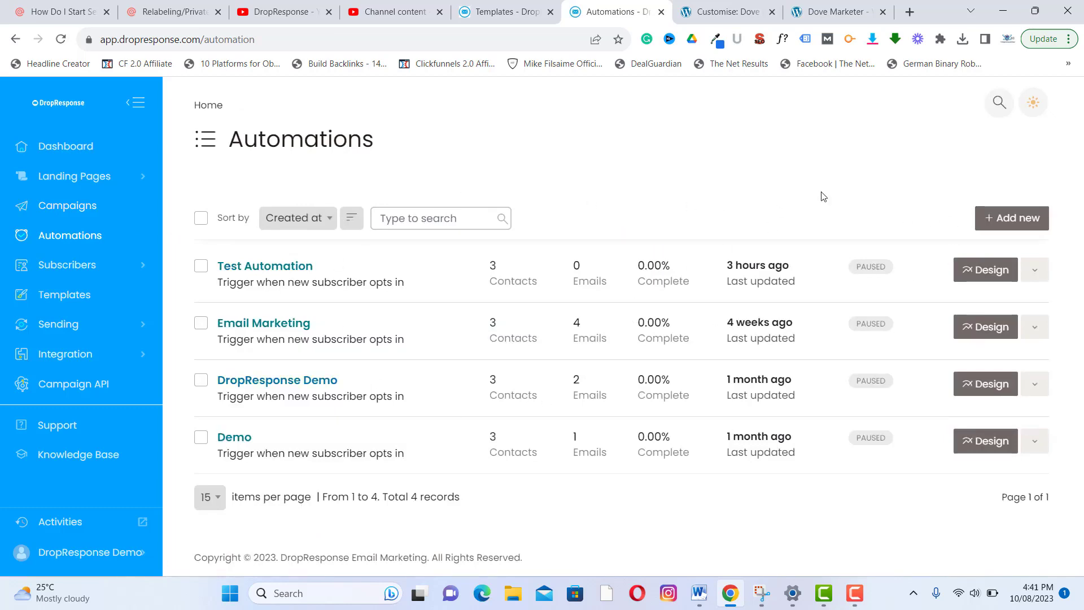
{"action": "left_click", "coordinate": [1014, 220]}
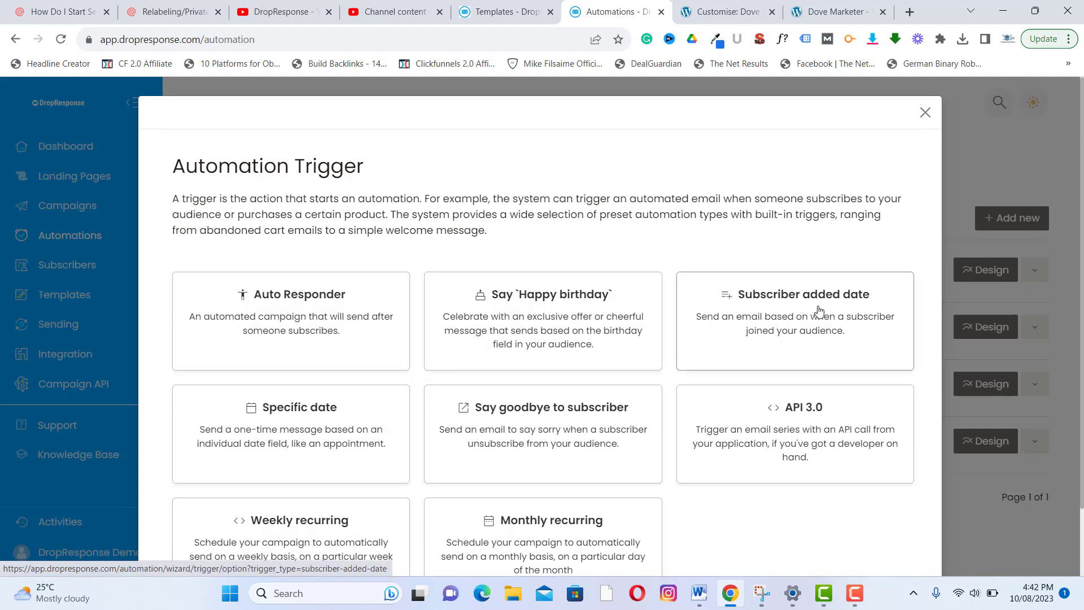
{"action": "scroll", "coordinate": [816, 307], "scroll_direction": "down", "scroll_amount": 2}
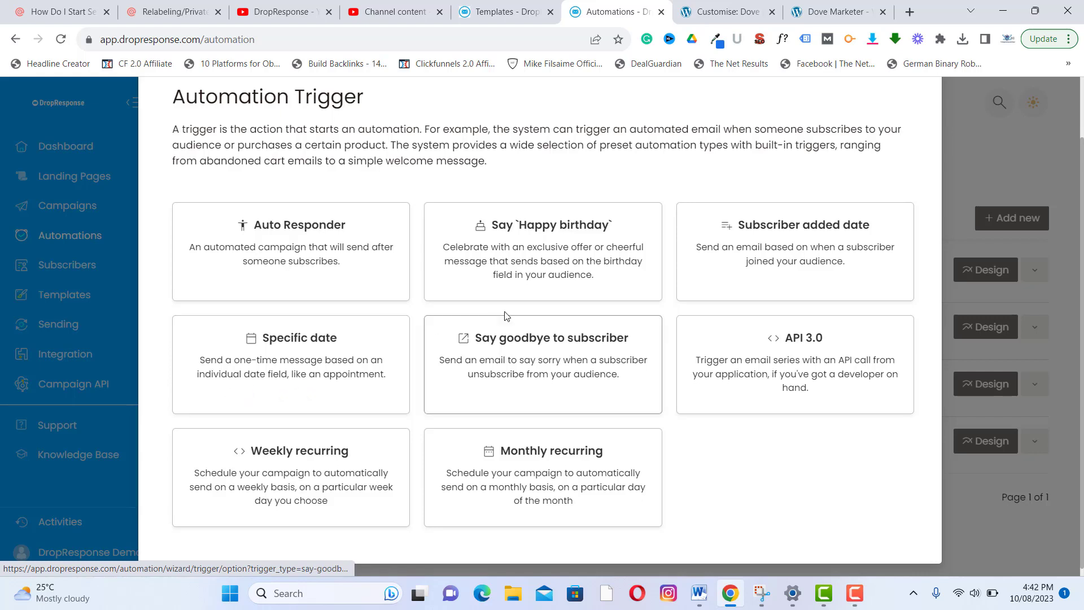
{"action": "scroll", "coordinate": [566, 338], "scroll_direction": "down", "scroll_amount": 1}
{"action": "scroll", "coordinate": [565, 338], "scroll_direction": "up", "scroll_amount": 2}
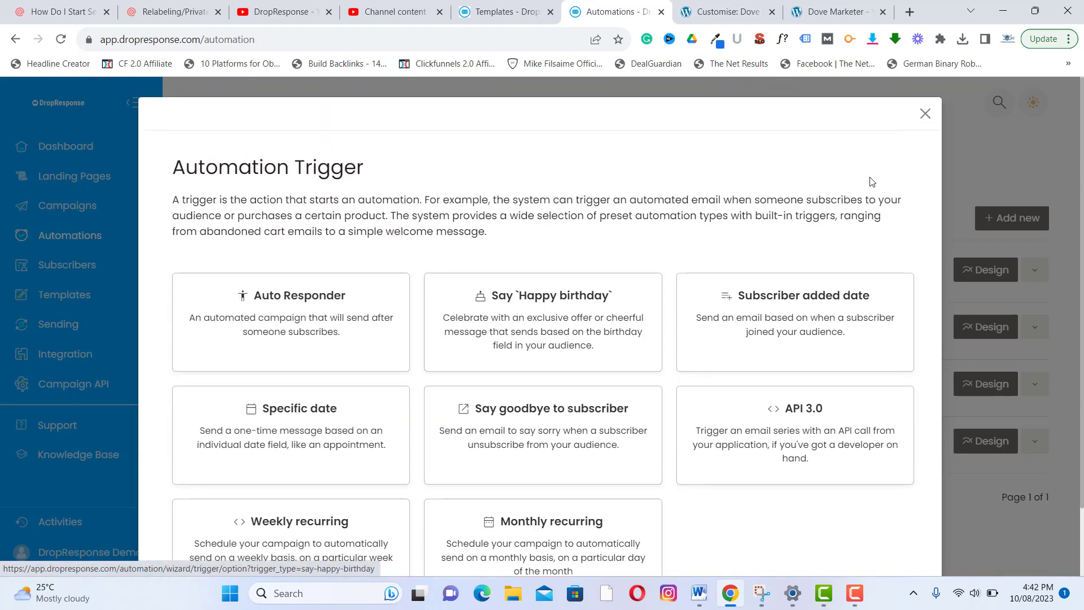
{"action": "left_click", "coordinate": [926, 113]}
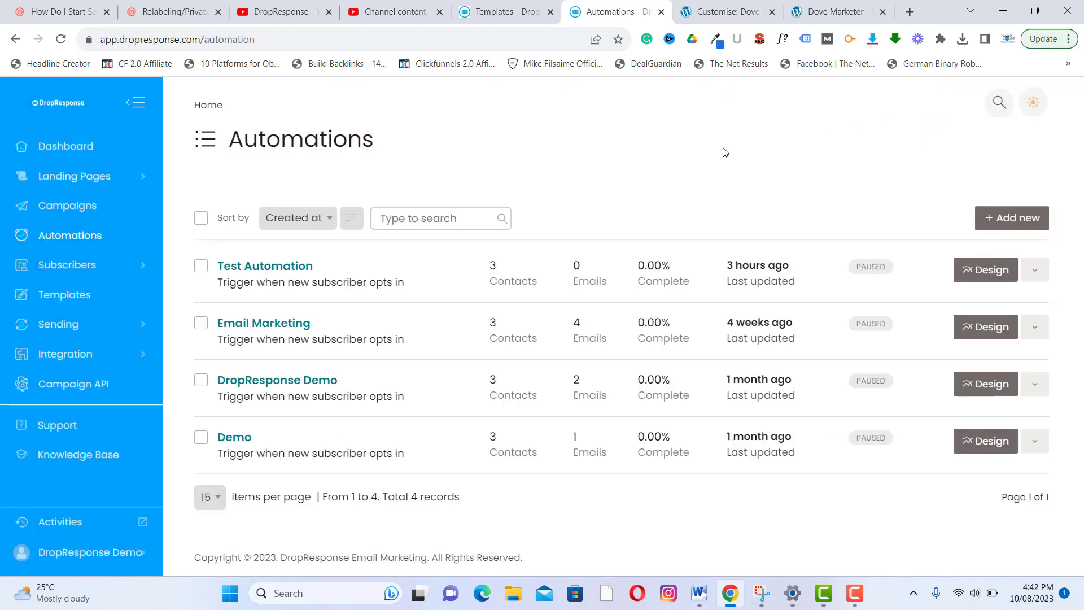
Examine the workflow of the Email Marketing automation and return to the automations list.
{"action": "left_click", "coordinate": [274, 324]}
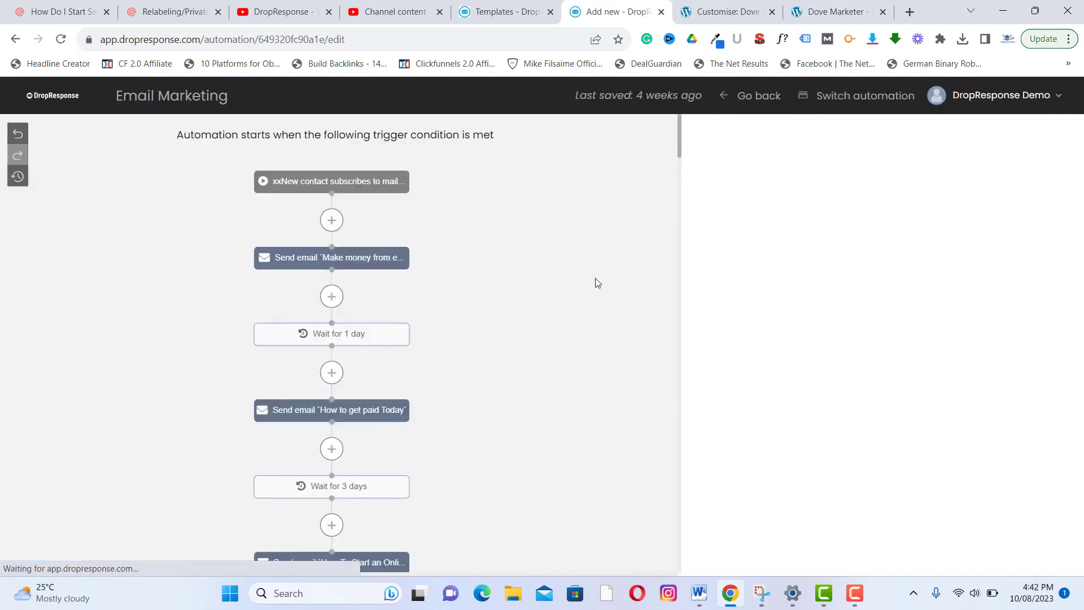
{"action": "scroll", "coordinate": [660, 216], "scroll_direction": "down", "scroll_amount": 10}
{"action": "scroll", "coordinate": [659, 216], "scroll_direction": "up", "scroll_amount": 10}
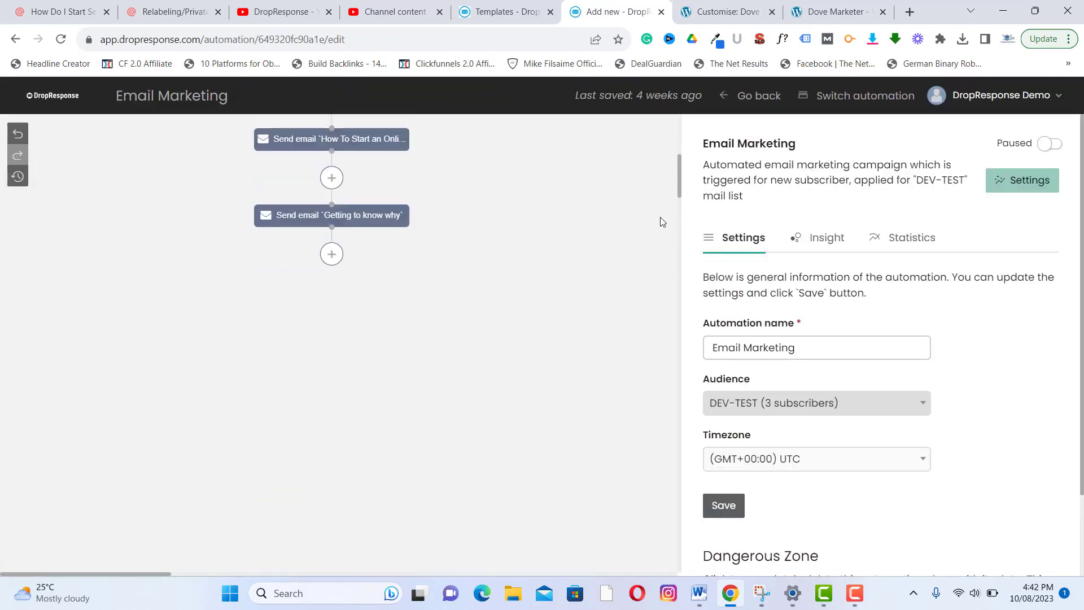
{"action": "left_click", "coordinate": [765, 105]}
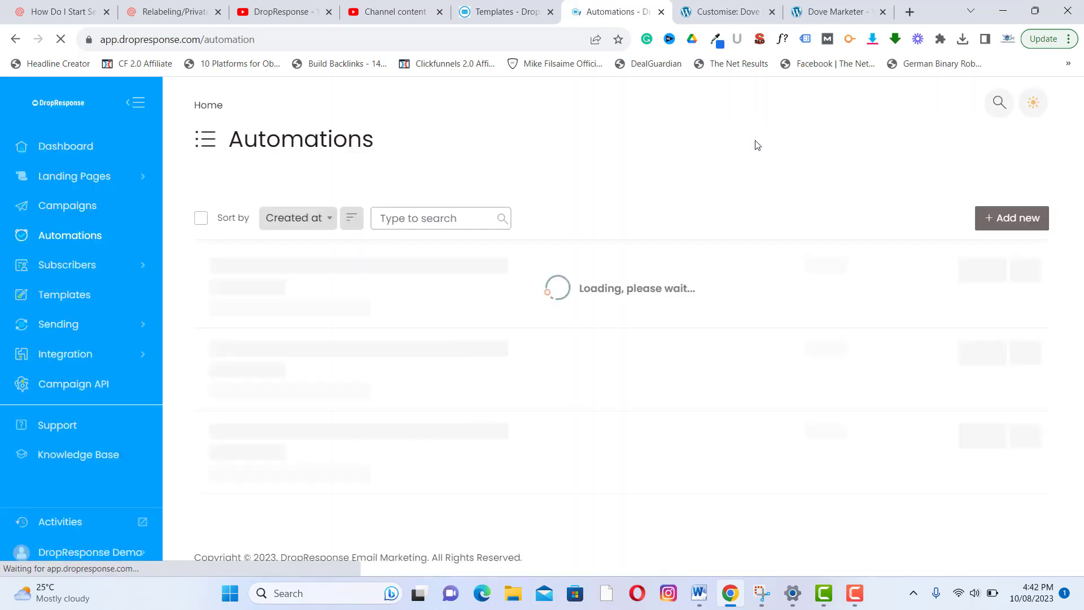
Examine the workflows of the DropResponse Demo and Demo automations, returning to the automations list after each.
{"action": "left_click", "coordinate": [284, 385]}
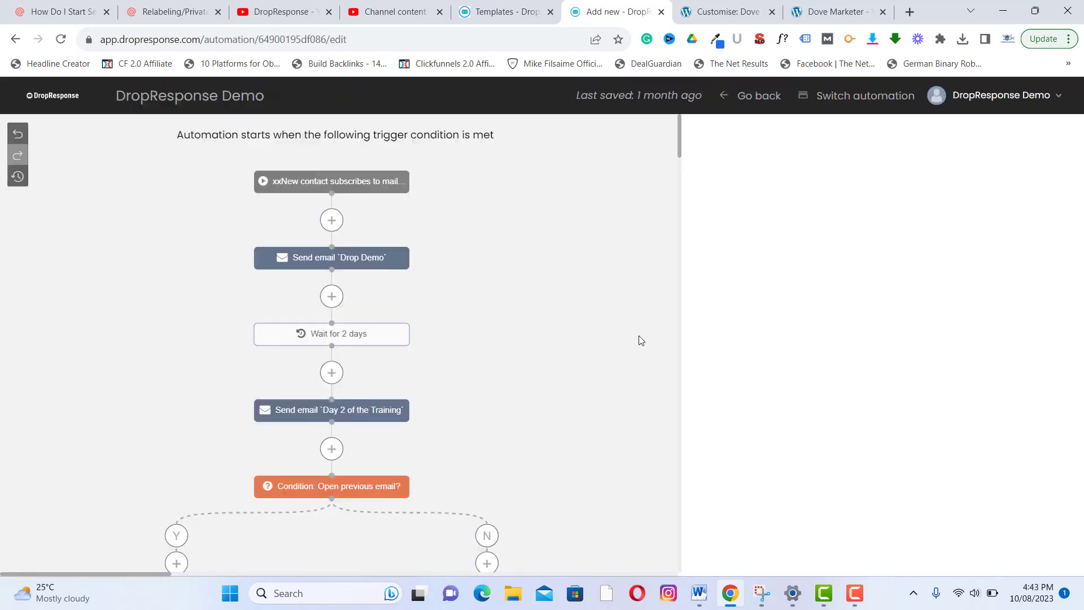
{"action": "scroll", "coordinate": [638, 336], "scroll_direction": "down", "scroll_amount": 5}
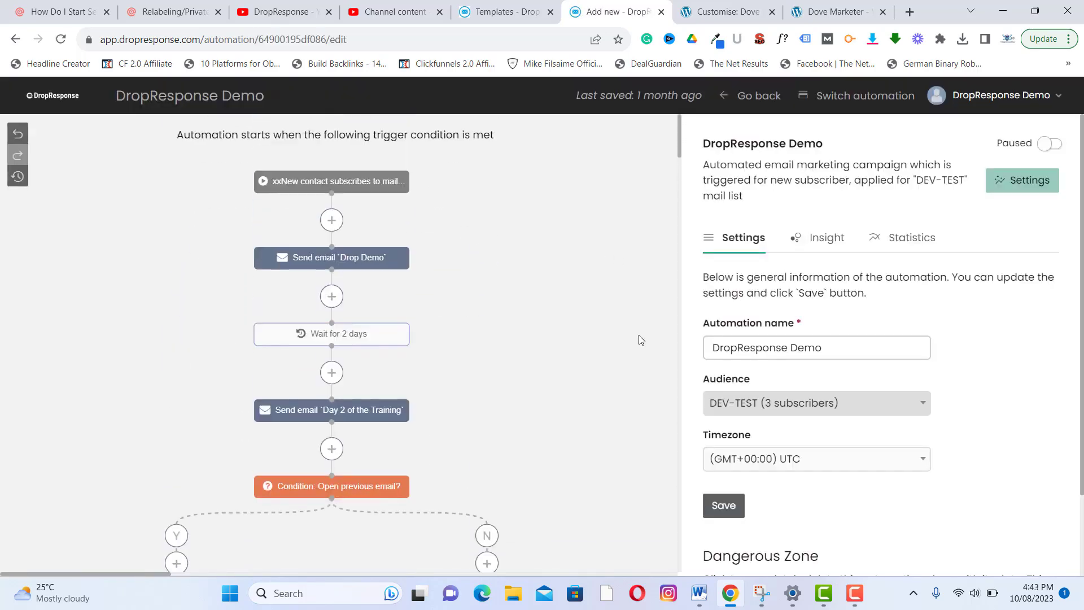
{"action": "scroll", "coordinate": [650, 293], "scroll_direction": "down", "scroll_amount": 8}
{"action": "left_click", "coordinate": [758, 107]}
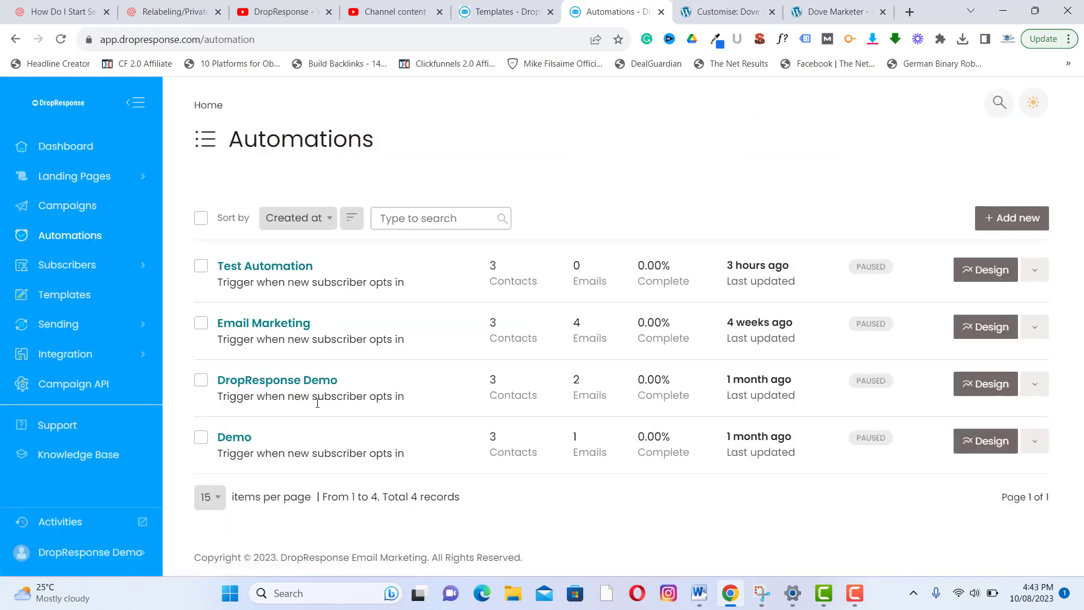
{"action": "left_click", "coordinate": [237, 438]}
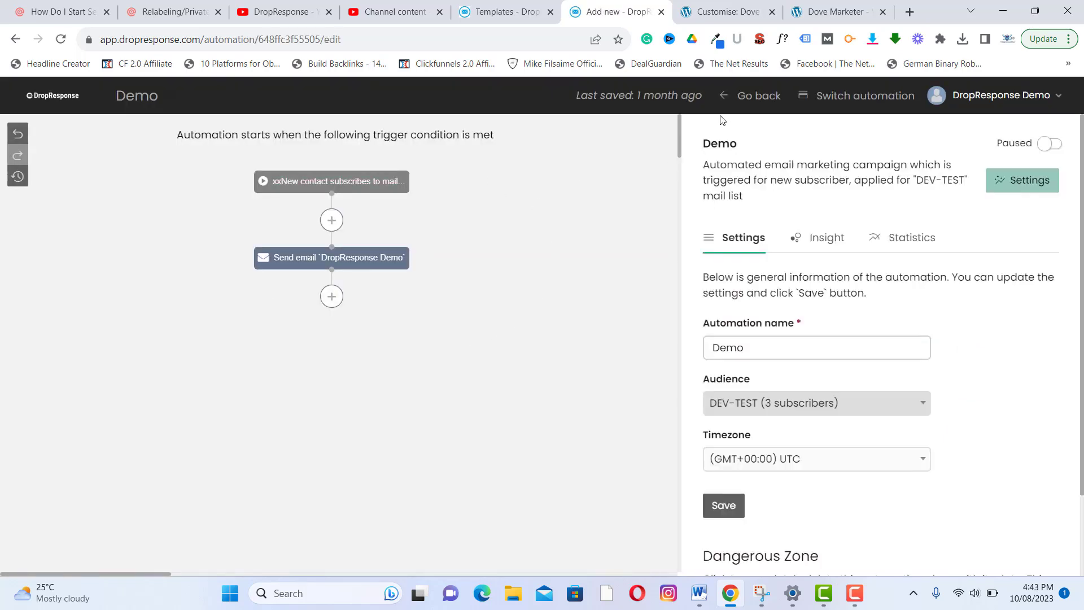
{"action": "left_click", "coordinate": [757, 102]}
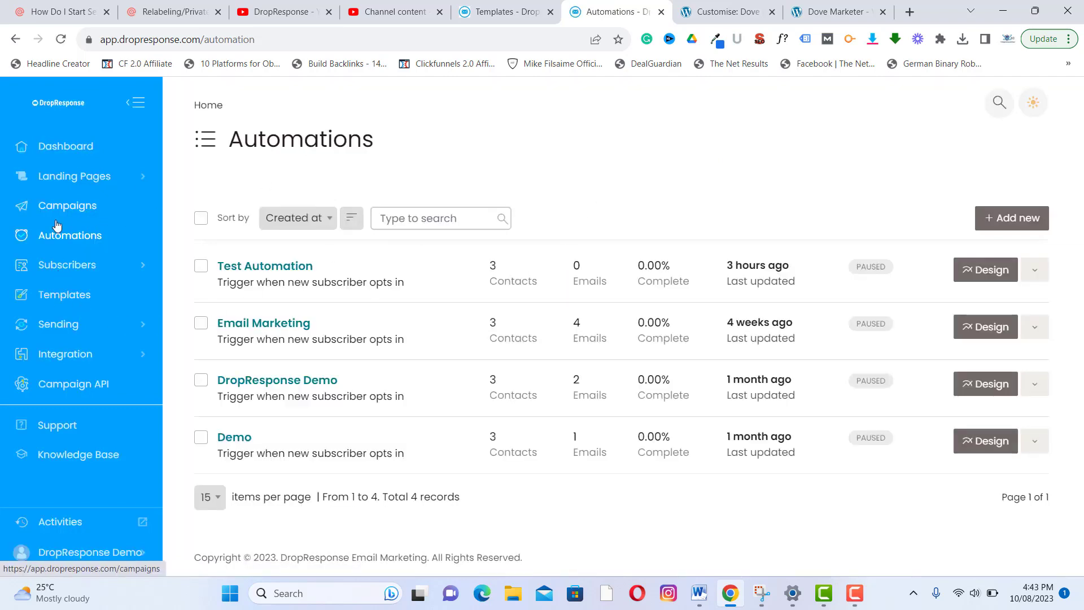
From the list of existing landing pages, view the published Test Template page in a new tab and return to the list.
{"action": "left_click", "coordinate": [78, 179]}
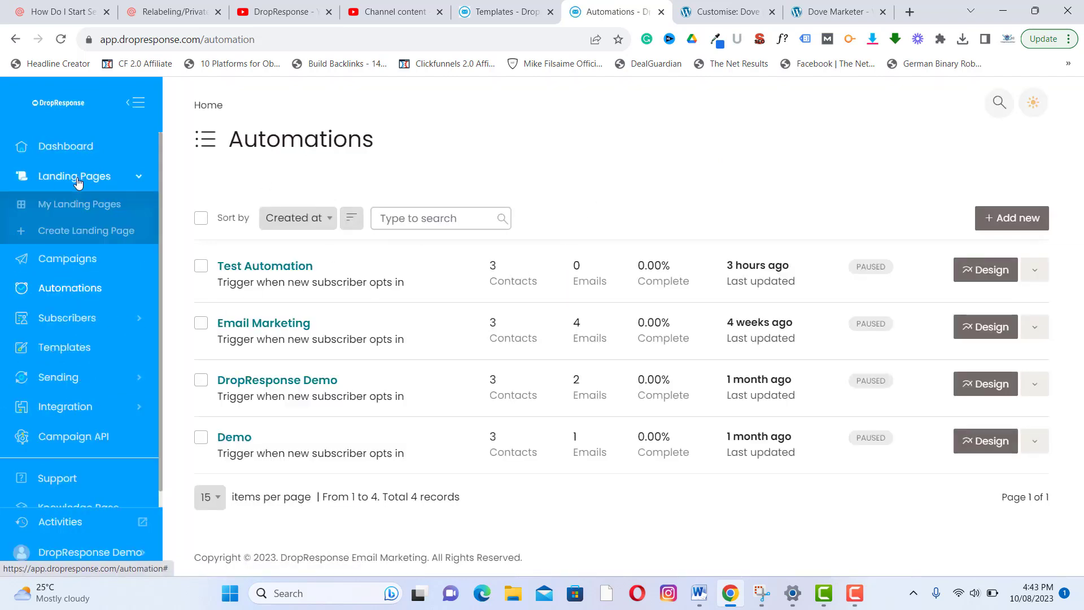
{"action": "left_click", "coordinate": [99, 210]}
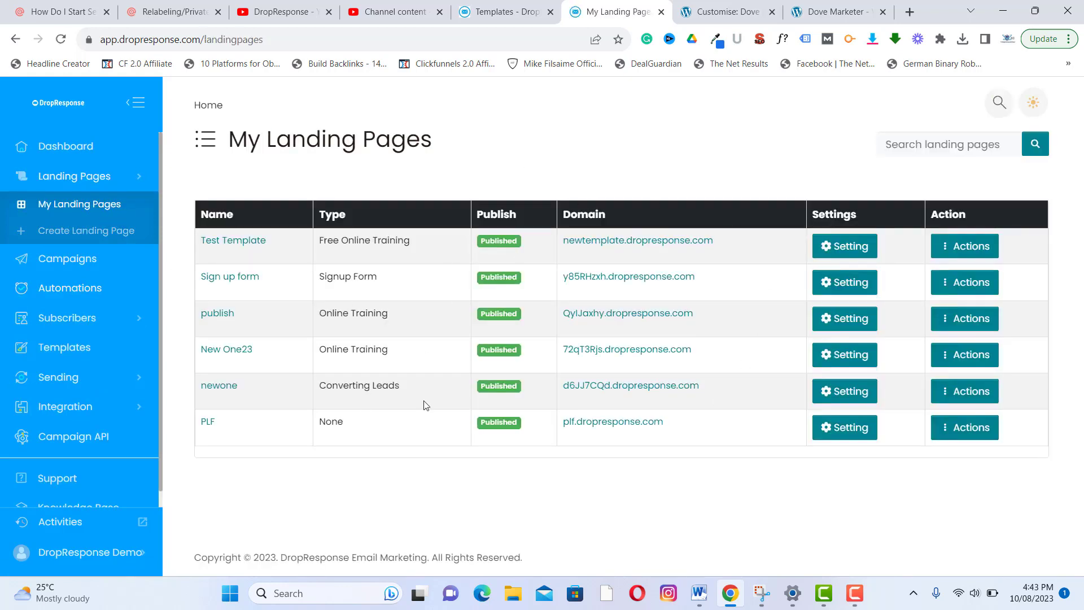
{"action": "right_click", "coordinate": [643, 252]}
{"action": "left_click", "coordinate": [669, 262]}
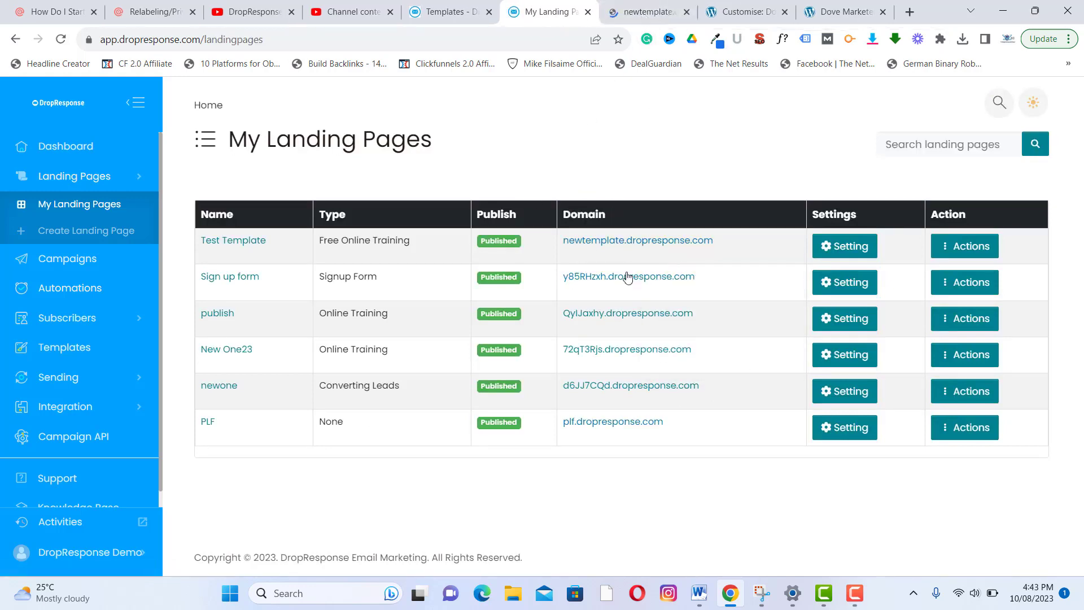
{"action": "left_click", "coordinate": [661, 6]}
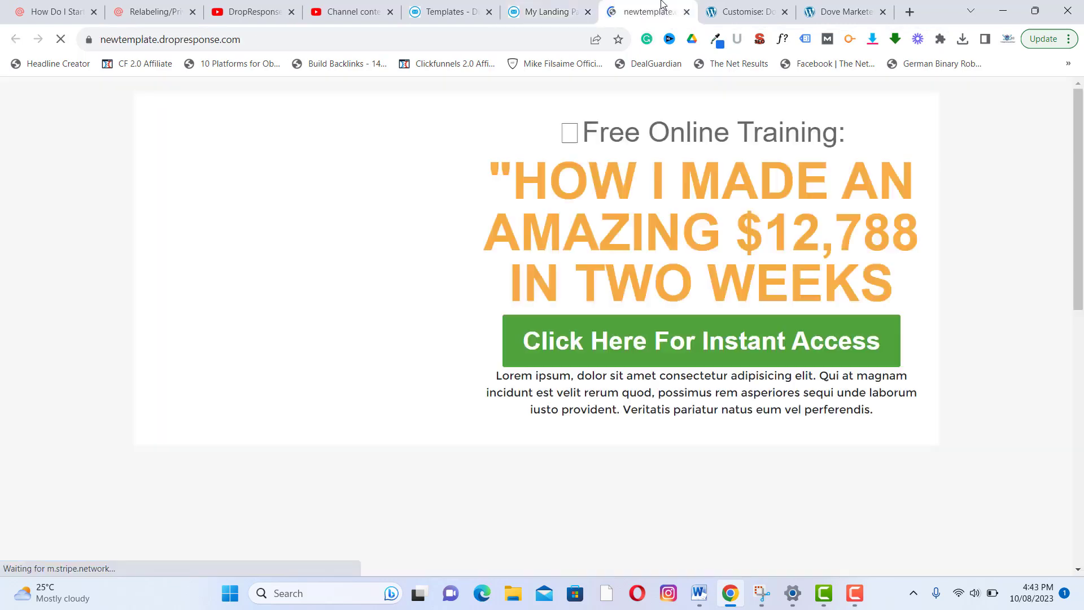
{"action": "scroll", "coordinate": [973, 322], "scroll_direction": "down", "scroll_amount": 10}
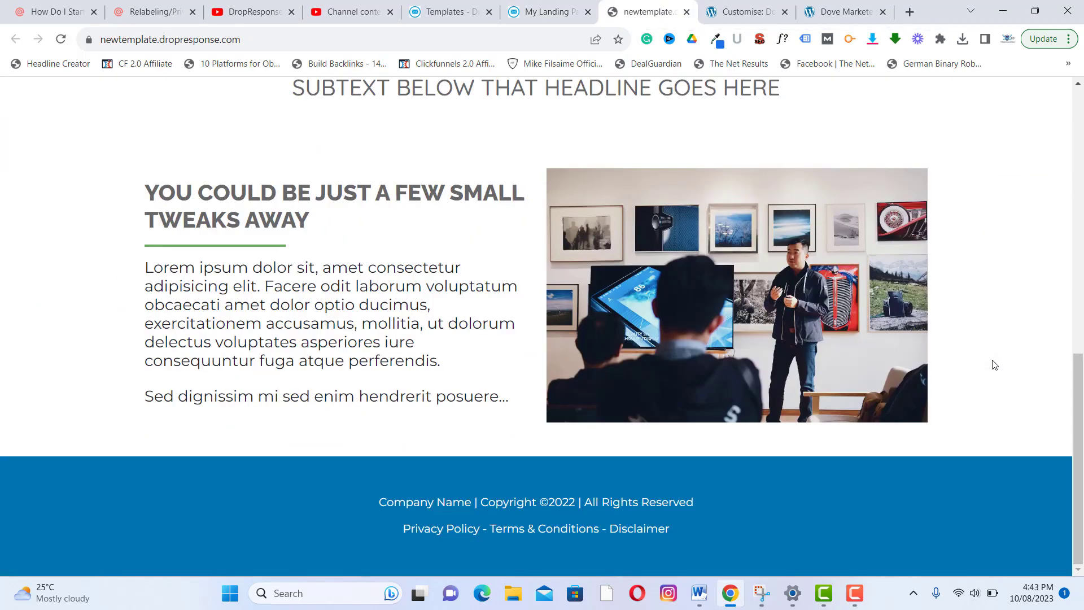
{"action": "scroll", "coordinate": [995, 365], "scroll_direction": "up", "scroll_amount": 8}
{"action": "left_click", "coordinate": [539, 7]}
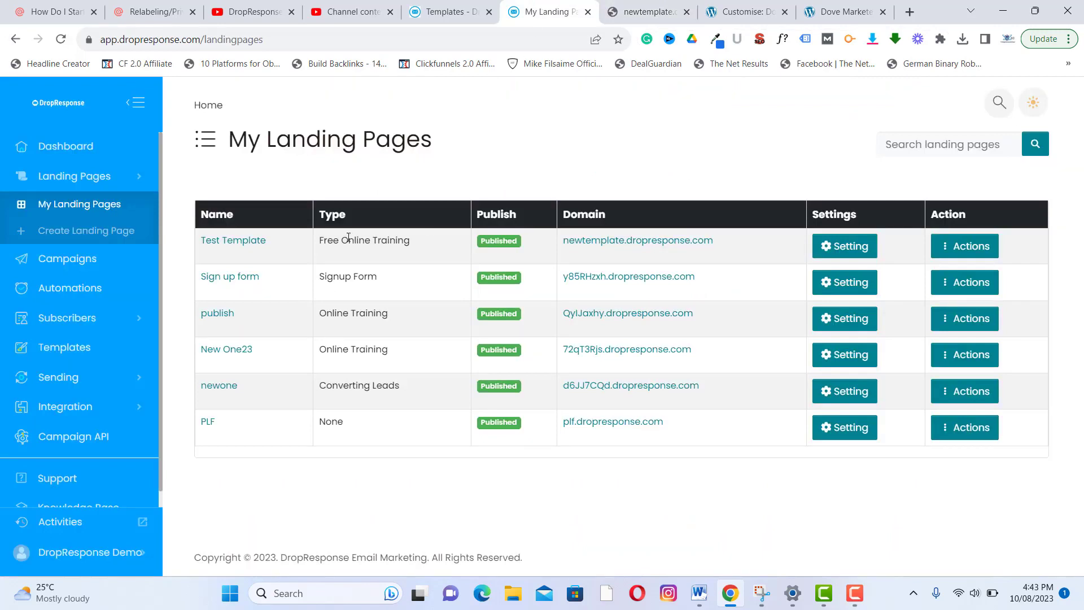
Look through the gallery of customizable templates offered for a new landing page.
{"action": "left_click", "coordinate": [89, 236]}
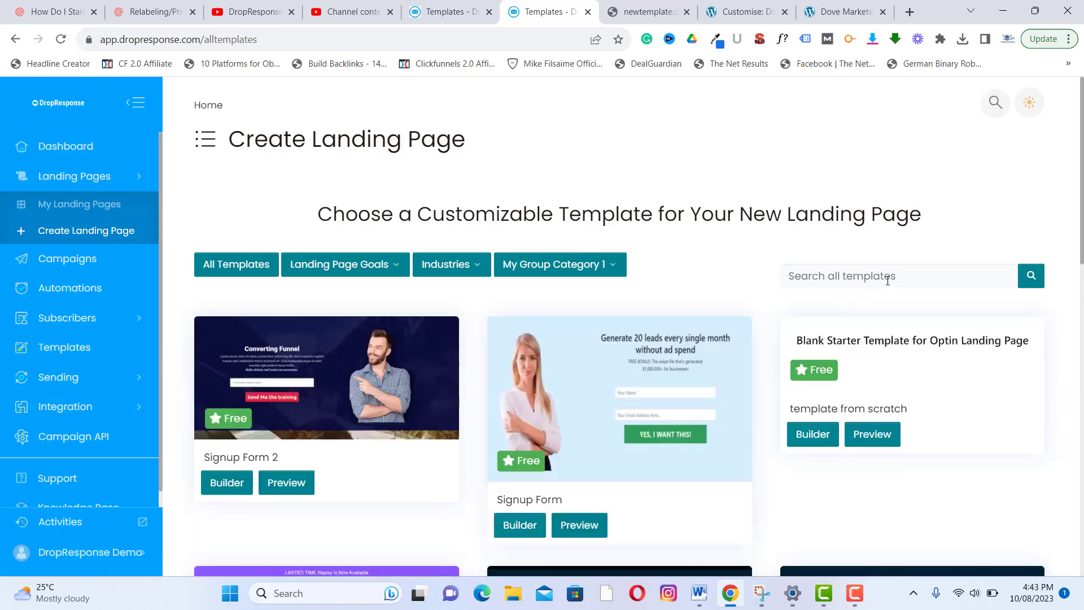
{"action": "scroll", "coordinate": [888, 281], "scroll_direction": "down", "scroll_amount": 6}
{"action": "scroll", "coordinate": [1035, 252], "scroll_direction": "down", "scroll_amount": 6}
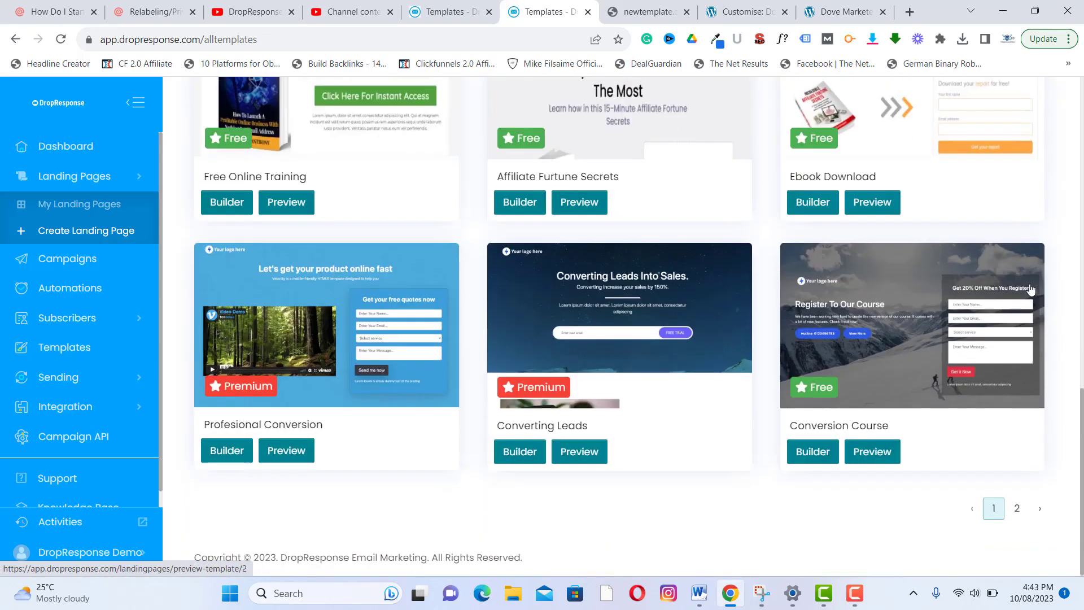
{"action": "scroll", "coordinate": [956, 325], "scroll_direction": "up", "scroll_amount": 10}
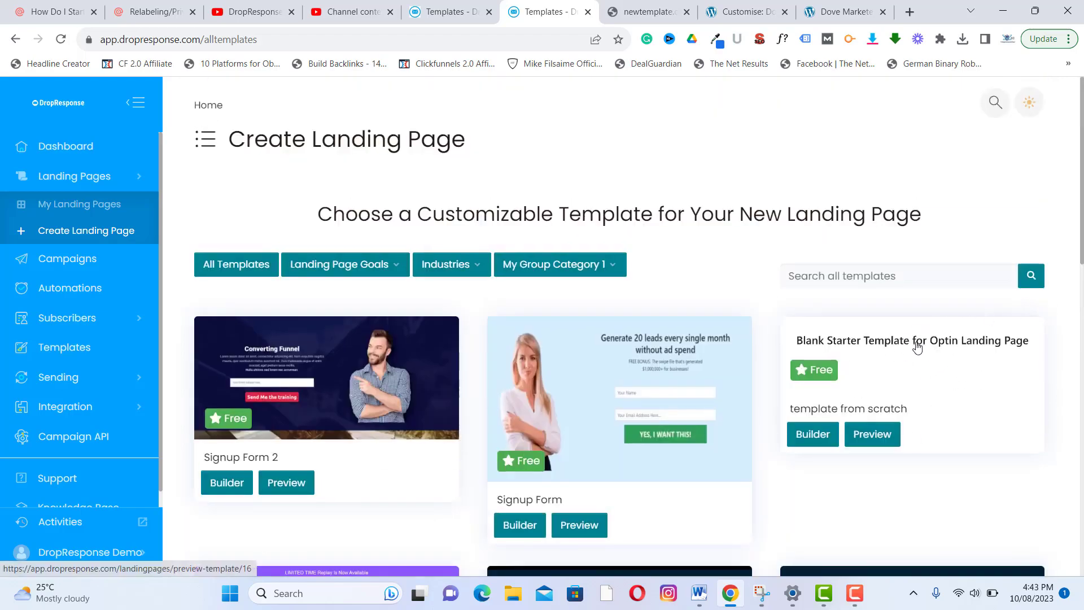
{"action": "scroll", "coordinate": [926, 346], "scroll_direction": "down", "scroll_amount": 6}
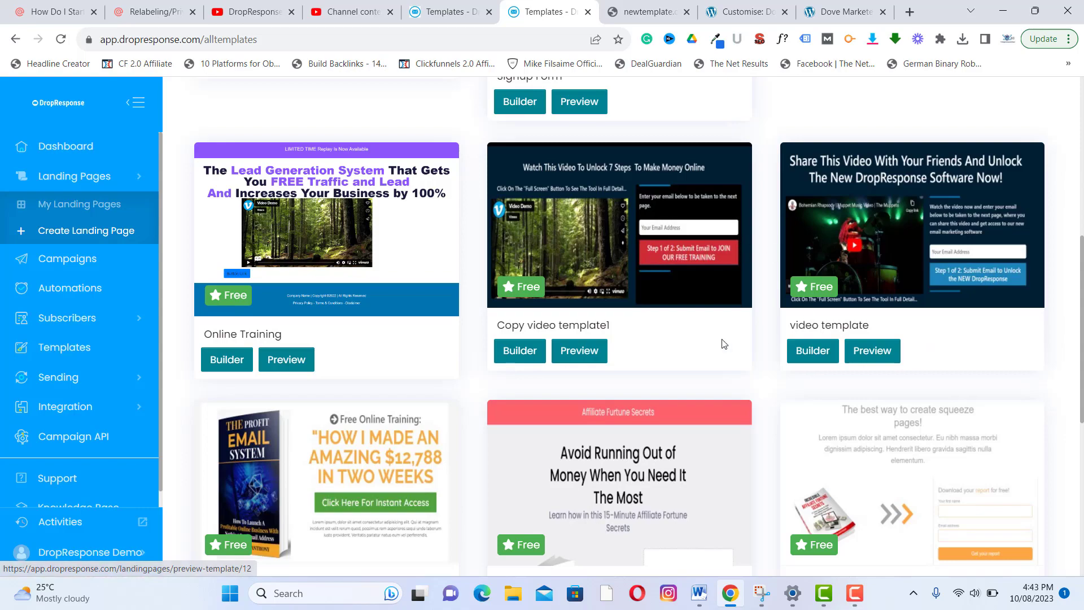
{"action": "scroll", "coordinate": [968, 279], "scroll_direction": "down", "scroll_amount": 6}
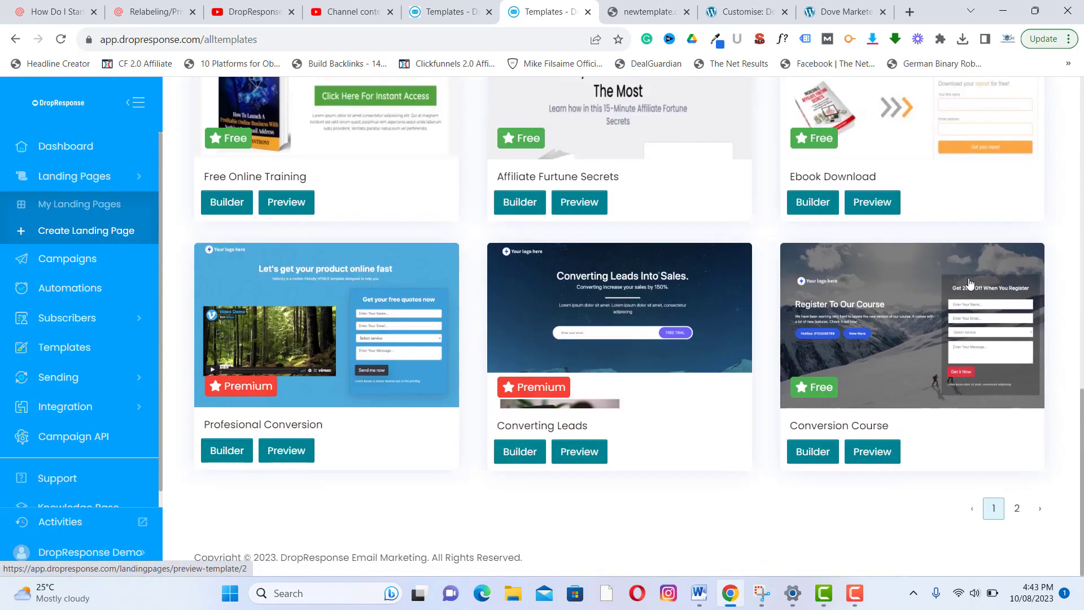
{"action": "scroll", "coordinate": [968, 282], "scroll_direction": "up", "scroll_amount": 7}
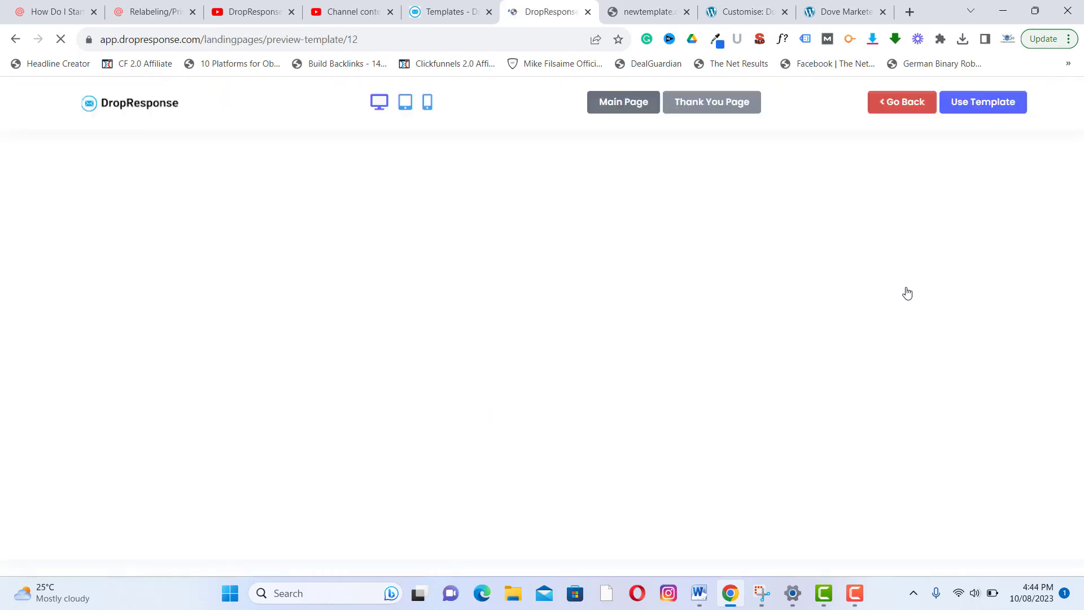
Preview the video template's main page and thank-you page, and return to its main page.
{"action": "left_click", "coordinate": [437, 8]}
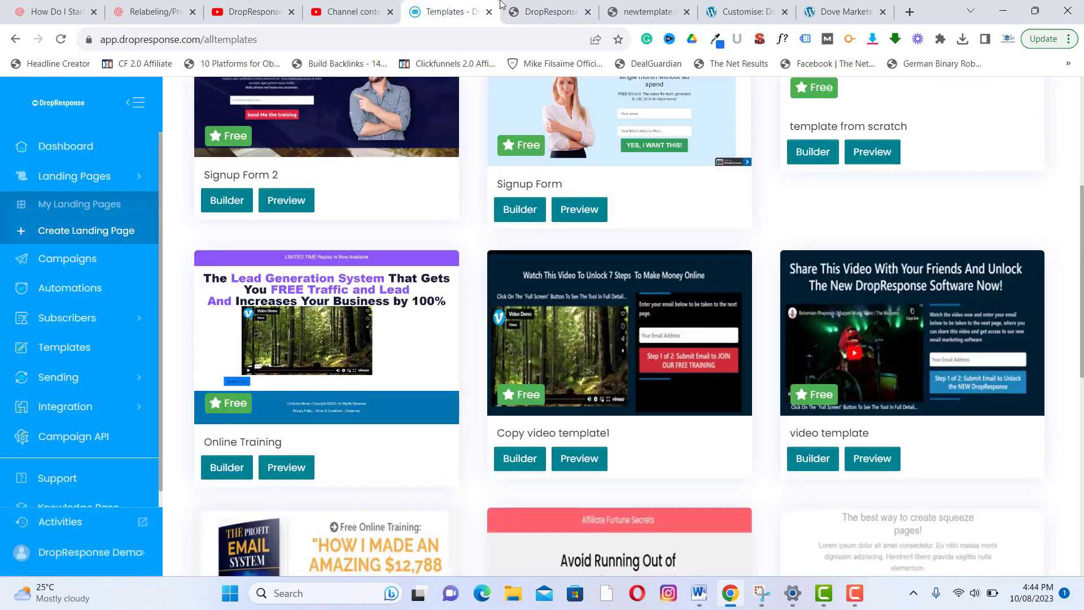
{"action": "left_click", "coordinate": [508, 9]}
{"action": "scroll", "coordinate": [1011, 306], "scroll_direction": "down", "scroll_amount": 1}
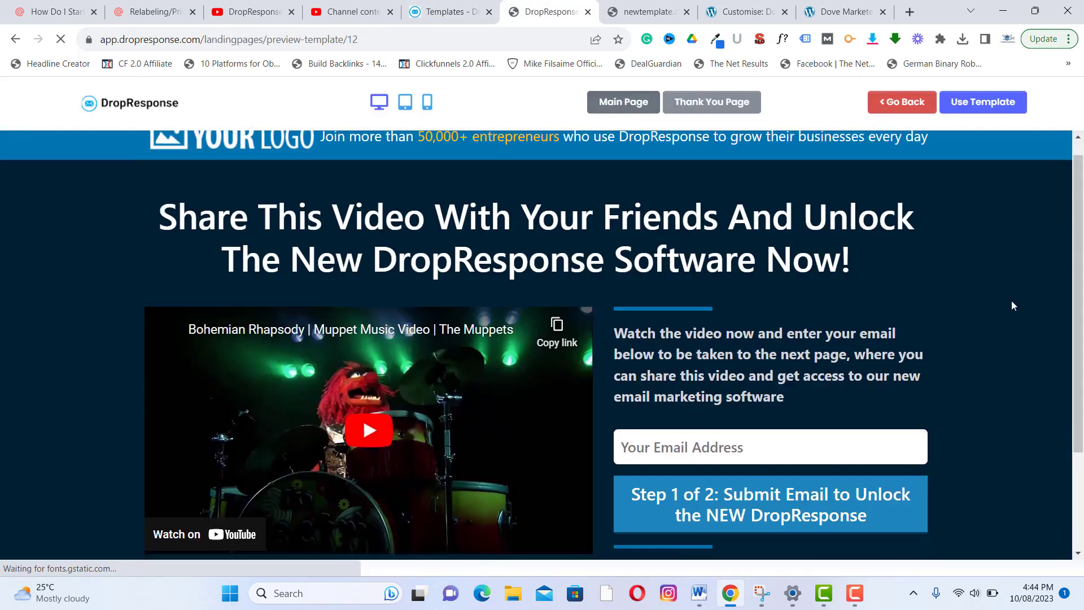
{"action": "scroll", "coordinate": [1013, 306], "scroll_direction": "down", "scroll_amount": 2}
{"action": "scroll", "coordinate": [1015, 330], "scroll_direction": "up", "scroll_amount": 3}
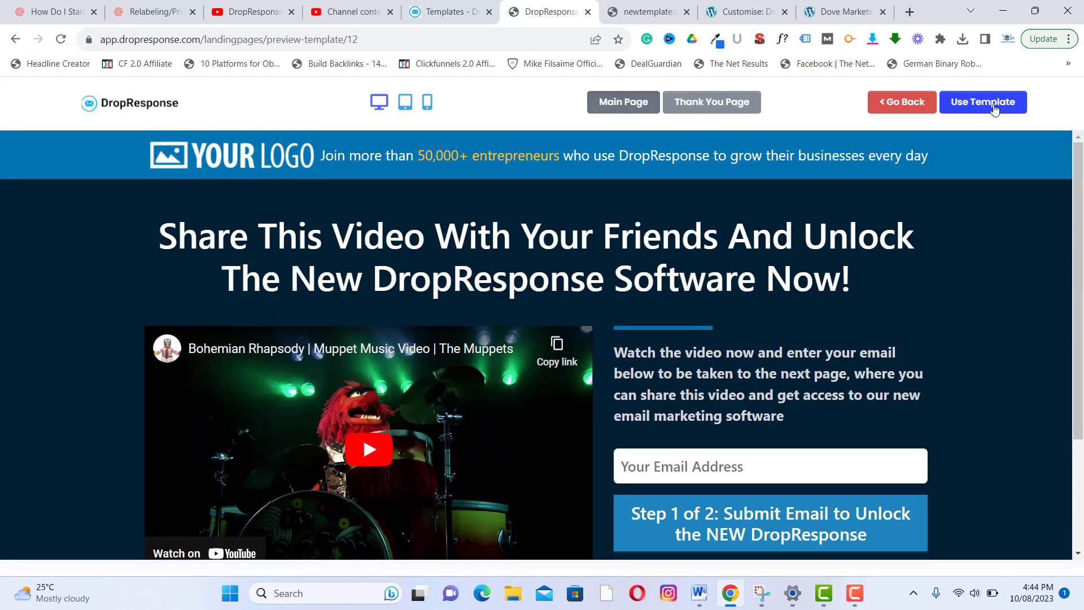
{"action": "left_click", "coordinate": [721, 102]}
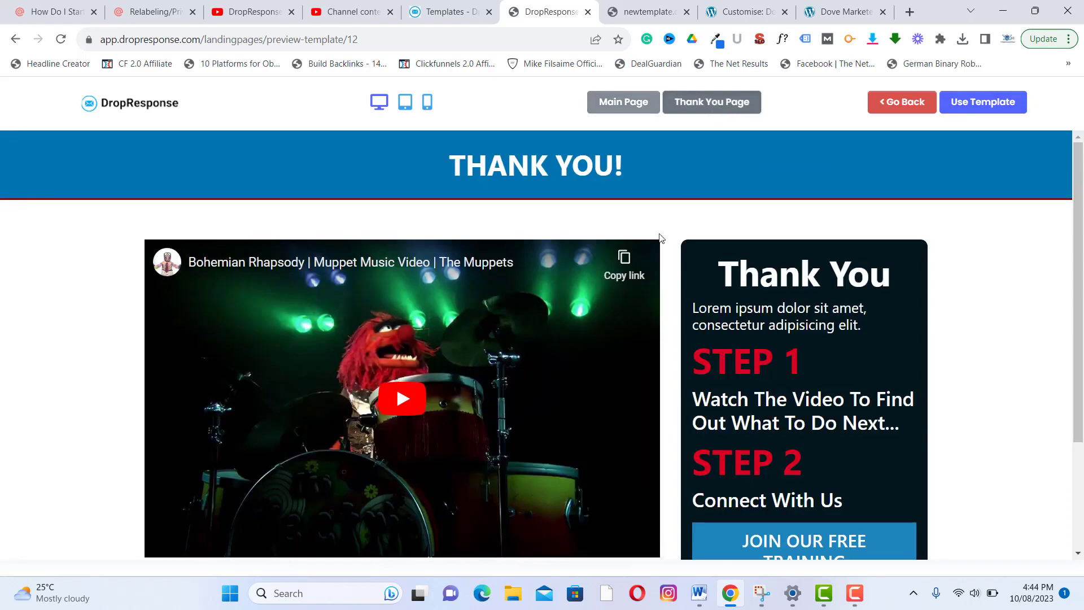
{"action": "scroll", "coordinate": [791, 385], "scroll_direction": "down", "scroll_amount": 3}
{"action": "scroll", "coordinate": [791, 385], "scroll_direction": "up", "scroll_amount": 3}
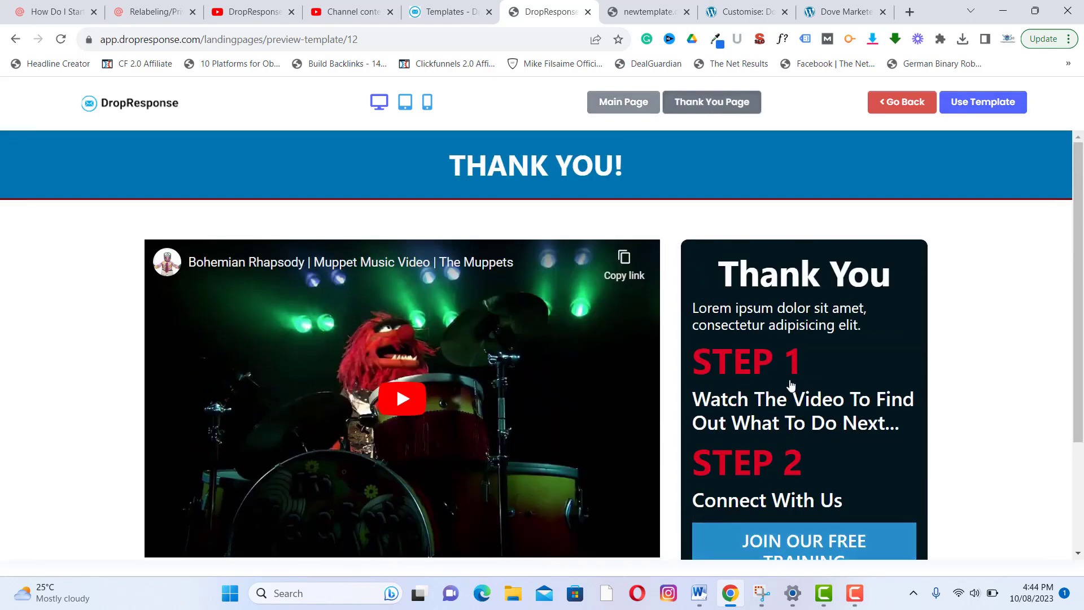
{"action": "left_click", "coordinate": [625, 102]}
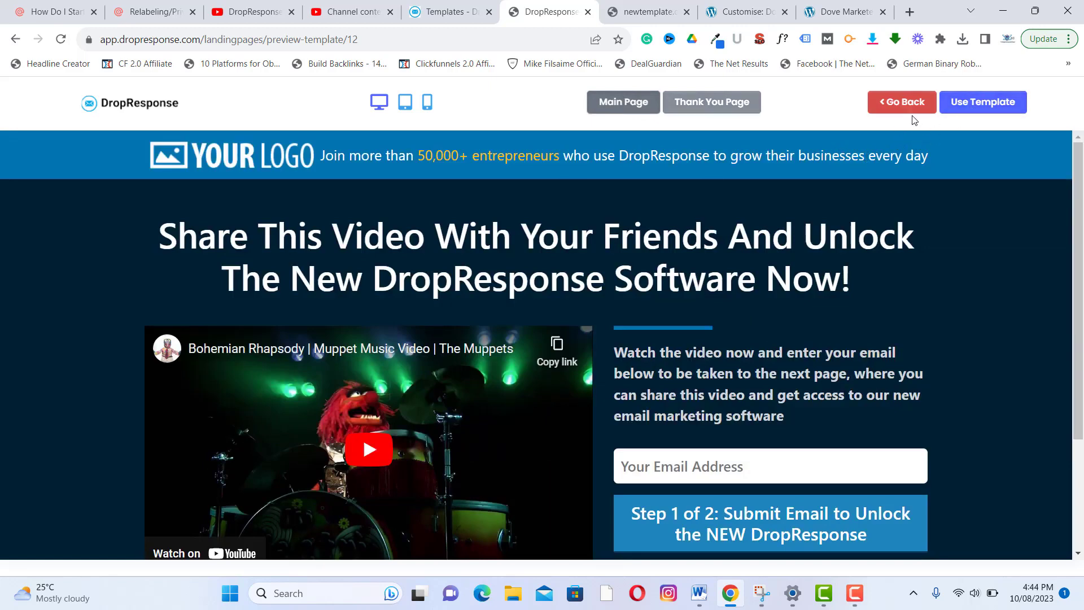
Create a new landing page from the video template, name it Video Template, and open it in the builder.
{"action": "left_click", "coordinate": [958, 105]}
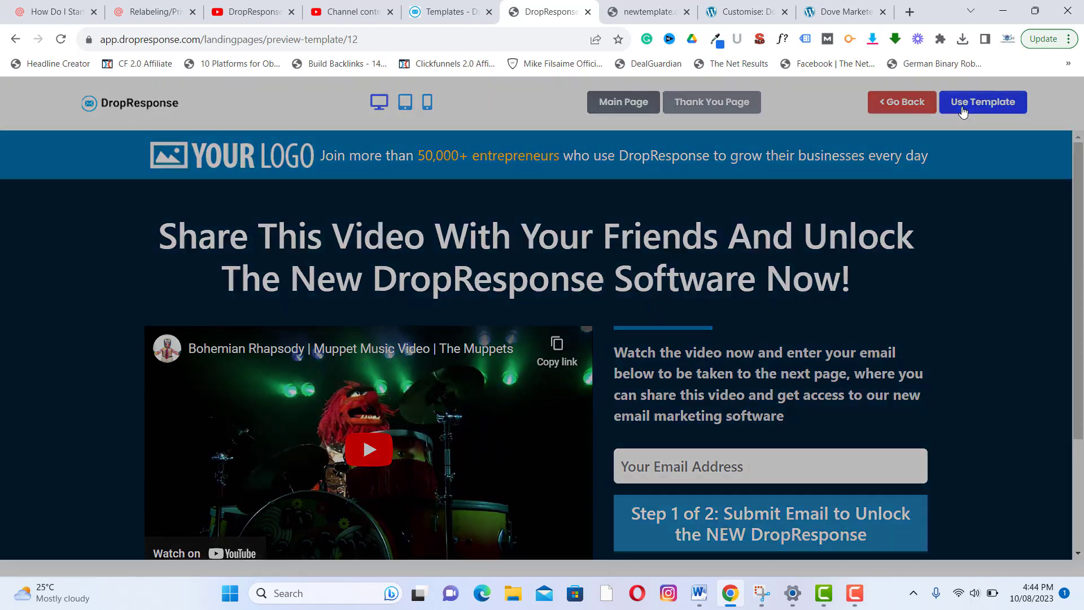
{"action": "left_click", "coordinate": [414, 198]}
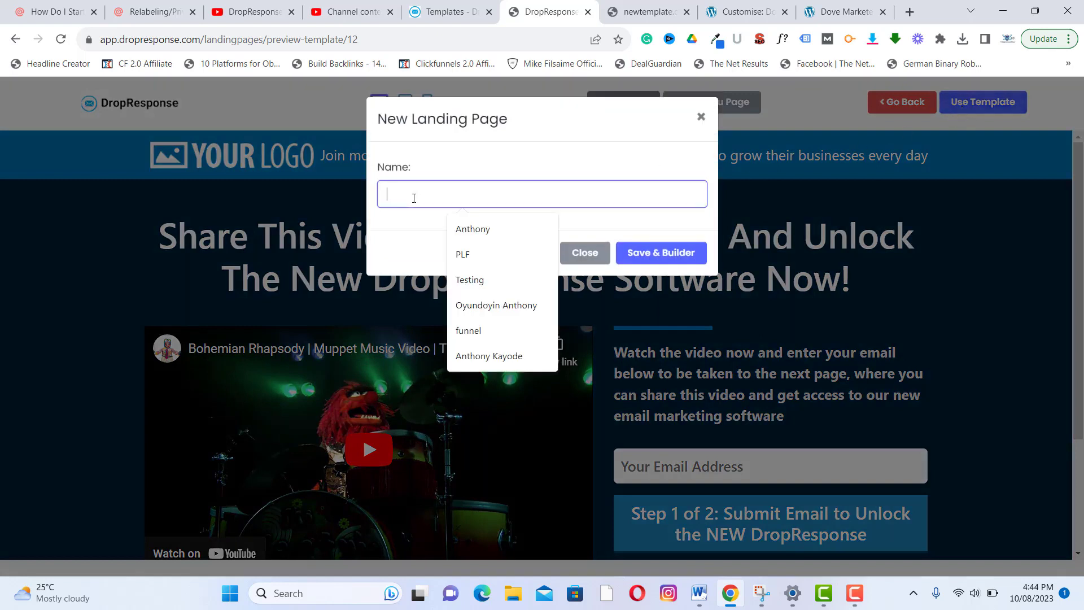
{"action": "type", "text": "Video Template"}
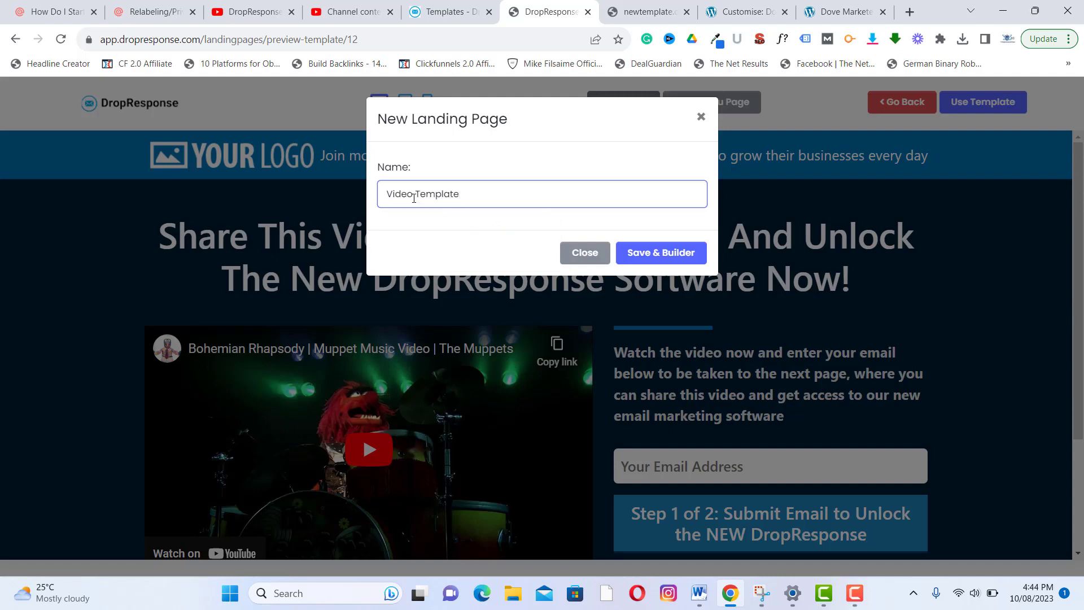
{"action": "left_click", "coordinate": [650, 254]}
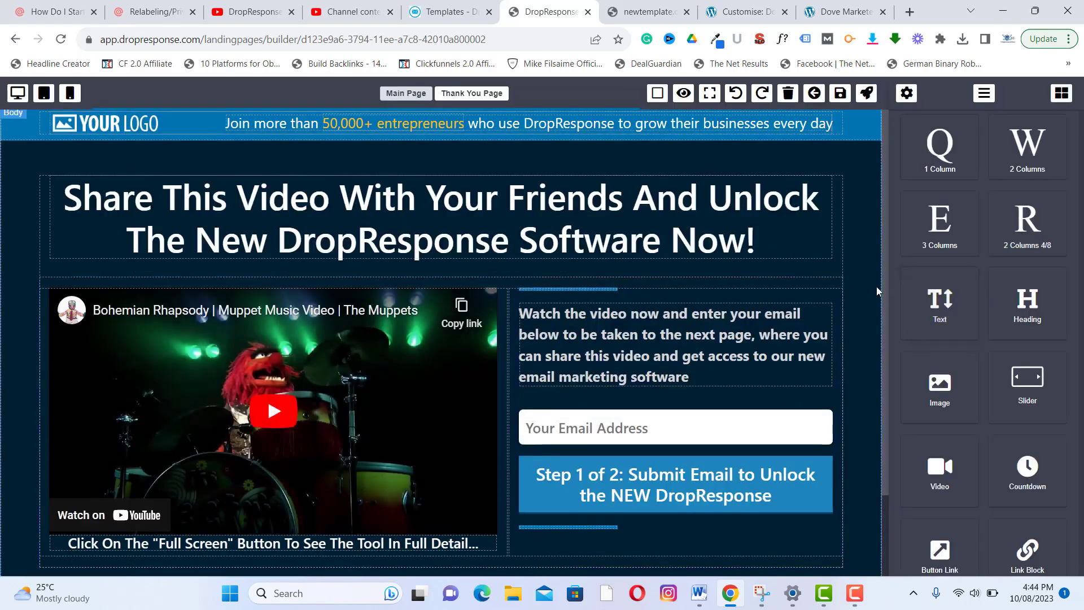
Set the background color of the page's header bar with the logo to black (#000000).
{"action": "scroll", "coordinate": [876, 286], "scroll_direction": "down", "scroll_amount": 2}
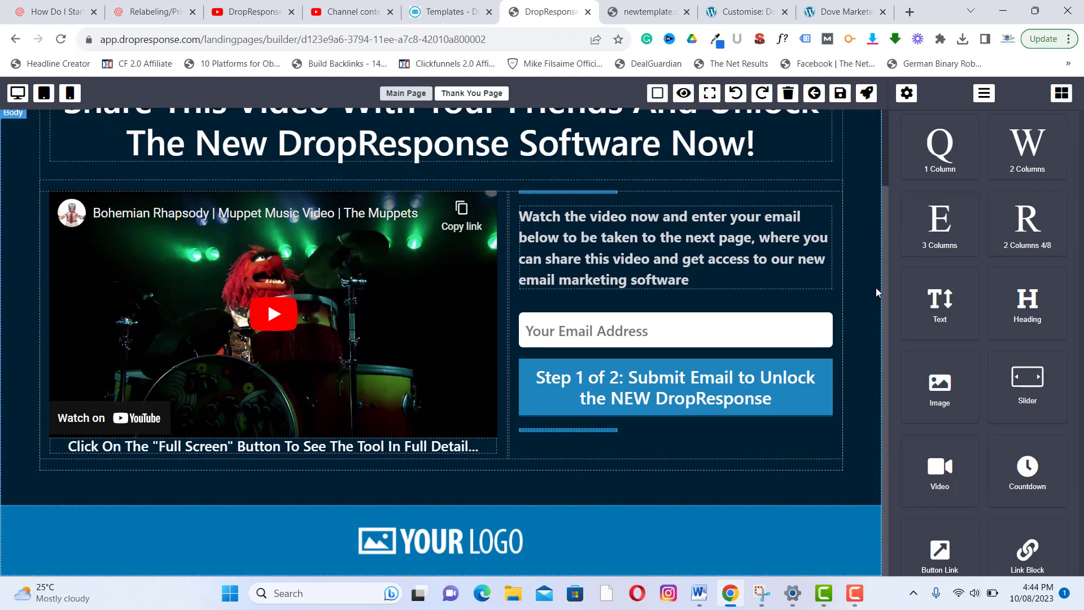
{"action": "scroll", "coordinate": [876, 287], "scroll_direction": "up", "scroll_amount": 2}
{"action": "left_click", "coordinate": [726, 213]}
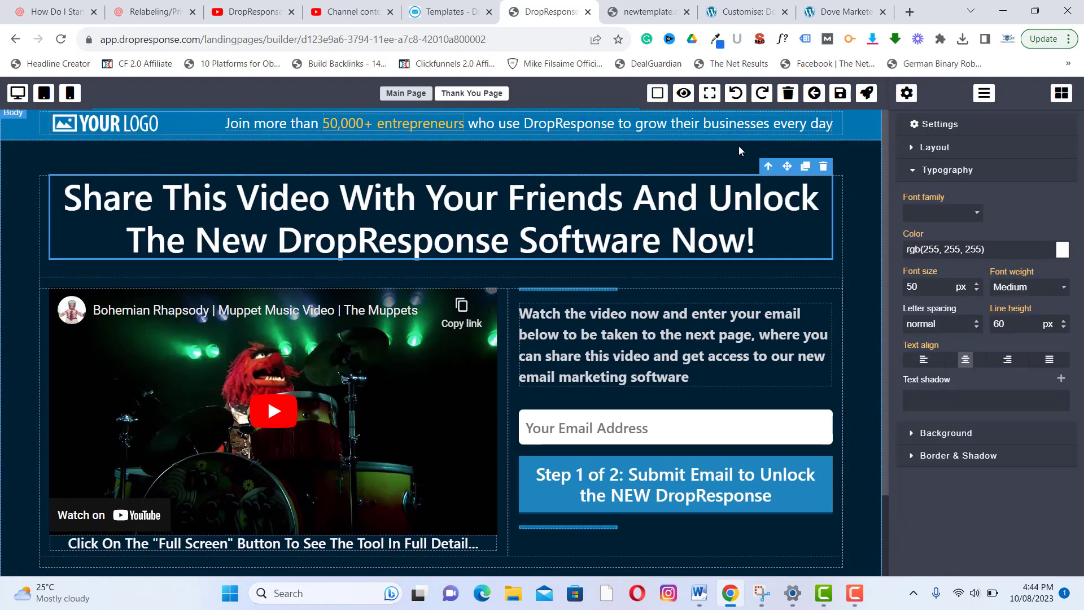
{"action": "left_click", "coordinate": [876, 133]}
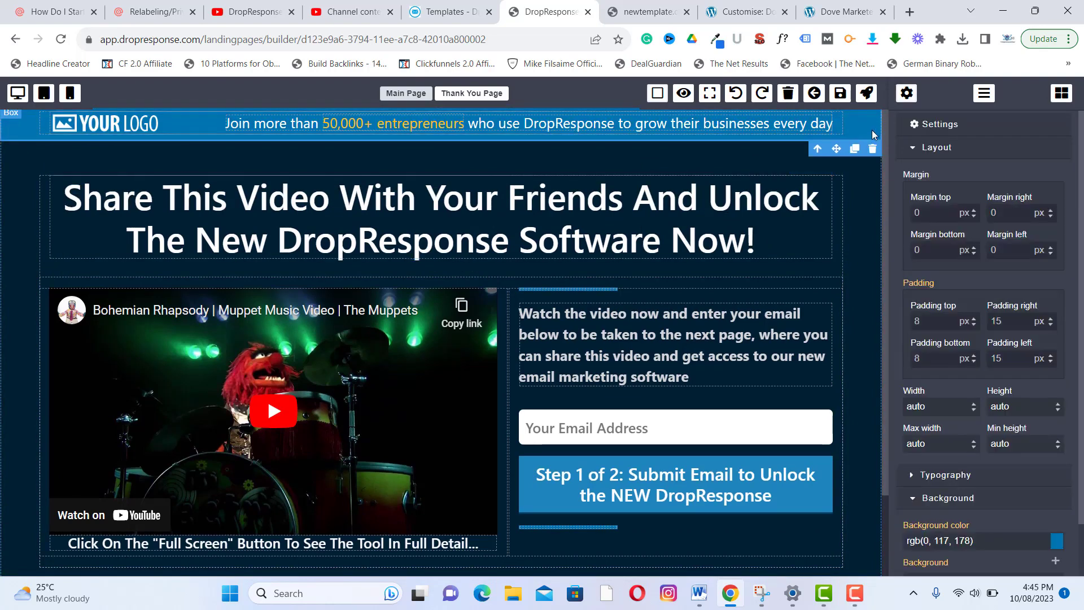
{"action": "left_click", "coordinate": [1057, 541]}
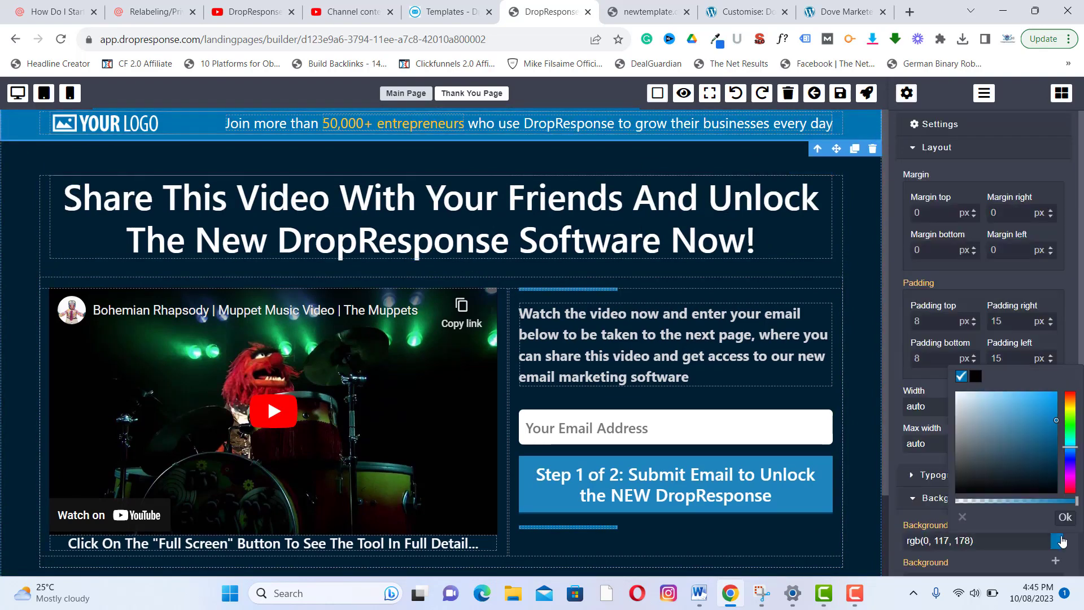
{"action": "left_click", "coordinate": [975, 376]}
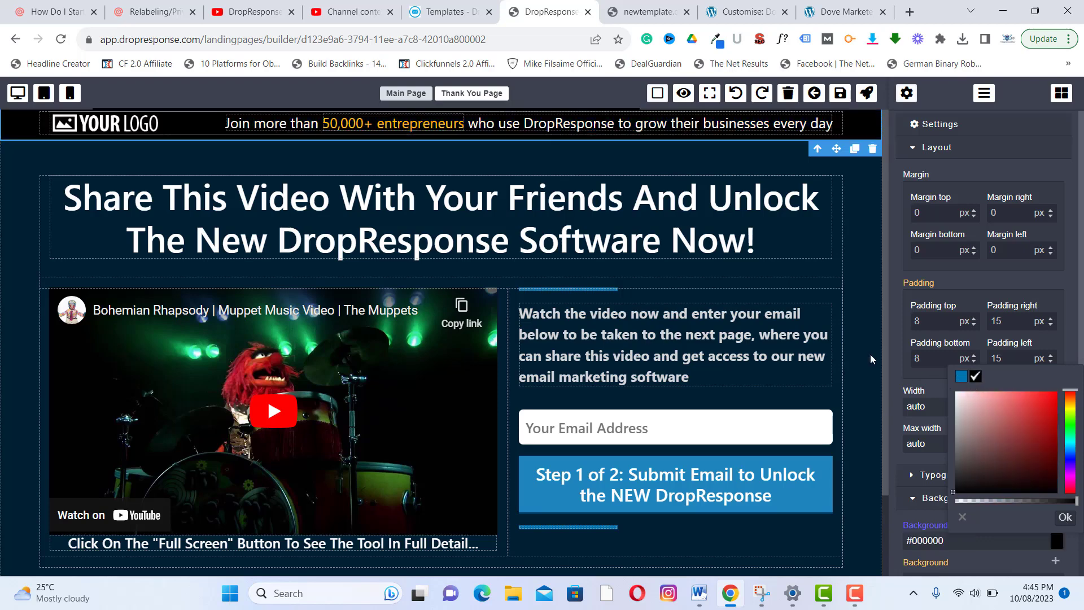
Select the embedded video and examine its settings and the video providers available.
{"action": "scroll", "coordinate": [855, 381], "scroll_direction": "down", "scroll_amount": 2}
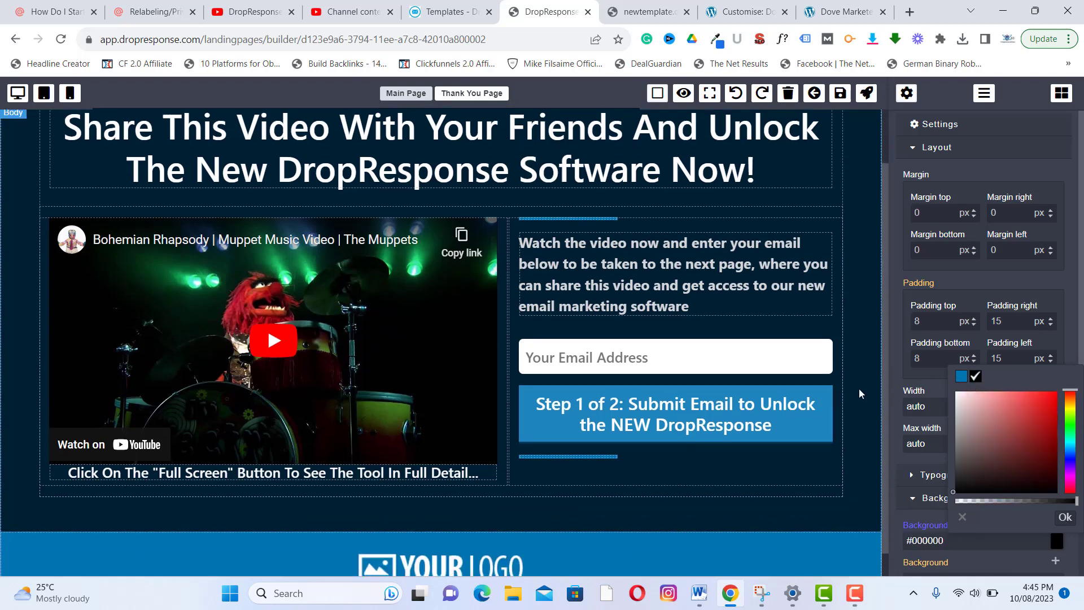
{"action": "left_click", "coordinate": [403, 294]}
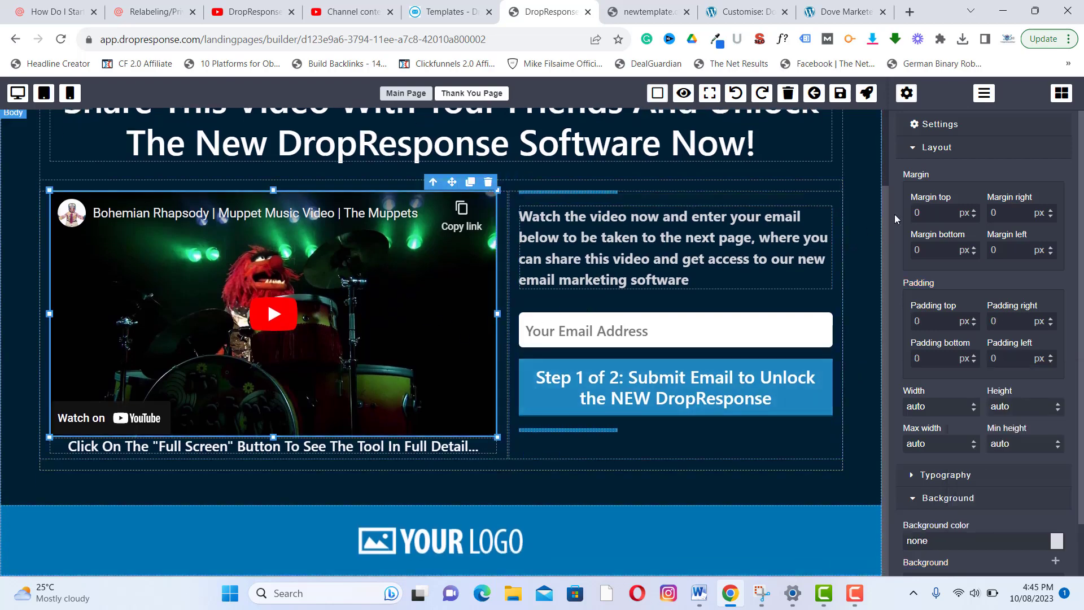
{"action": "left_click", "coordinate": [956, 128]}
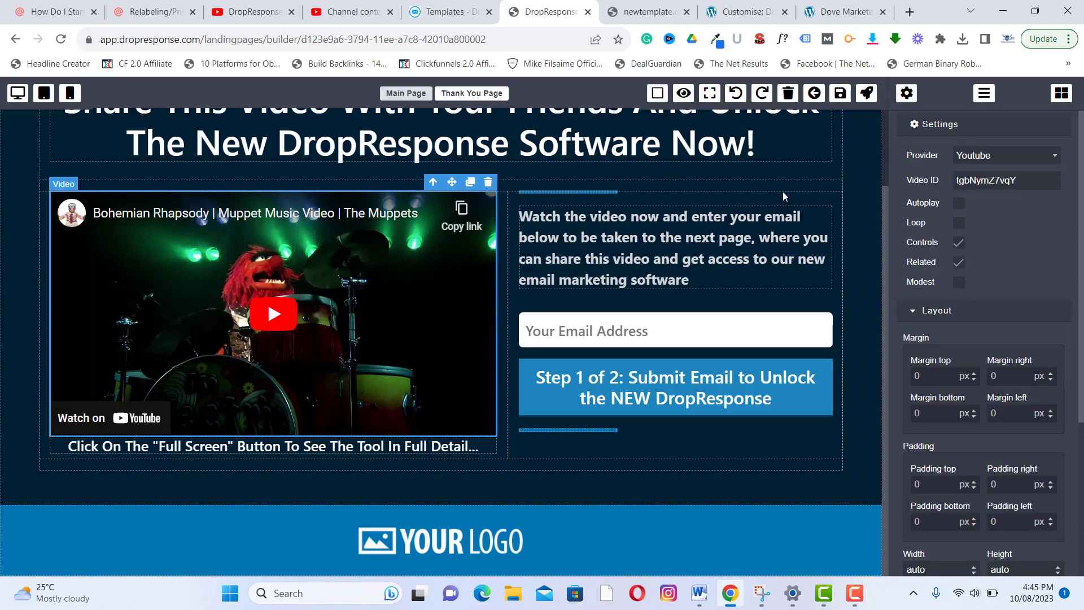
{"action": "left_click", "coordinate": [1005, 158]}
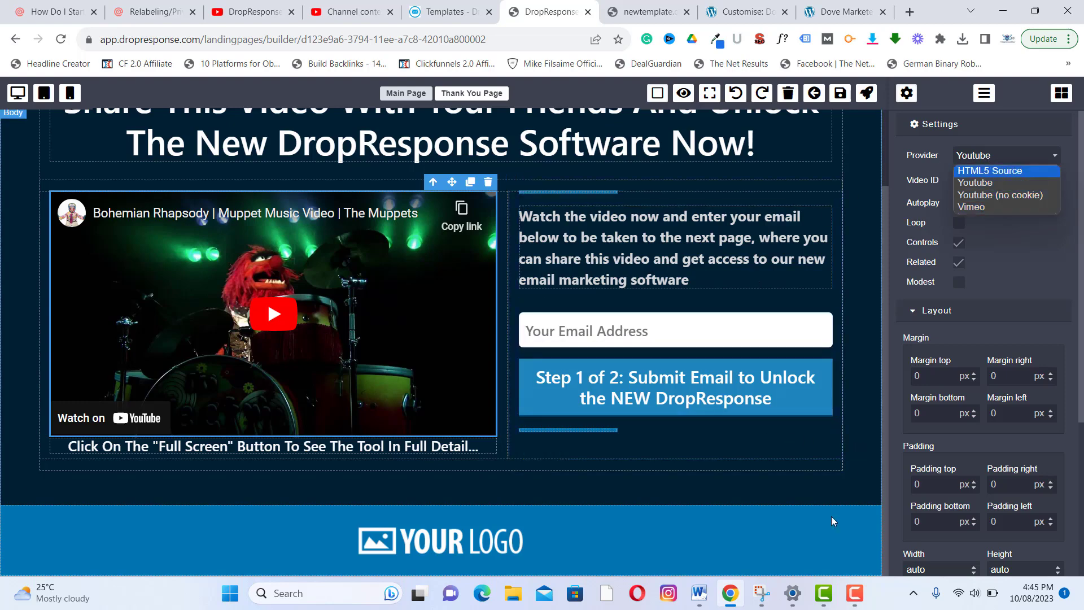
{"action": "scroll", "coordinate": [849, 404], "scroll_direction": "up", "scroll_amount": 3}
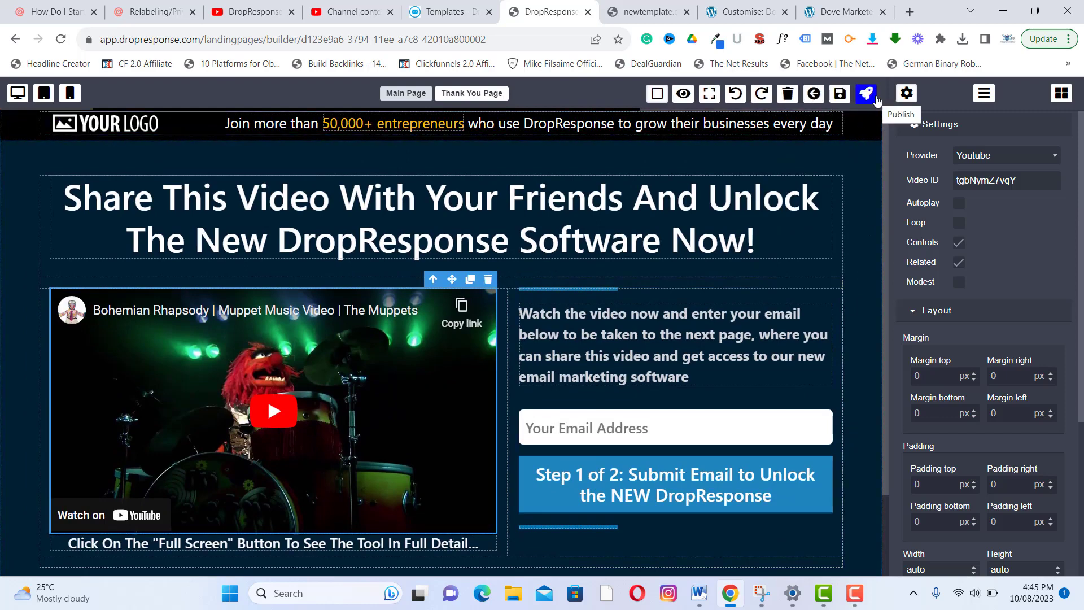
Preview the landing page's main page in full, and return to the builder.
{"action": "left_click", "coordinate": [684, 93]}
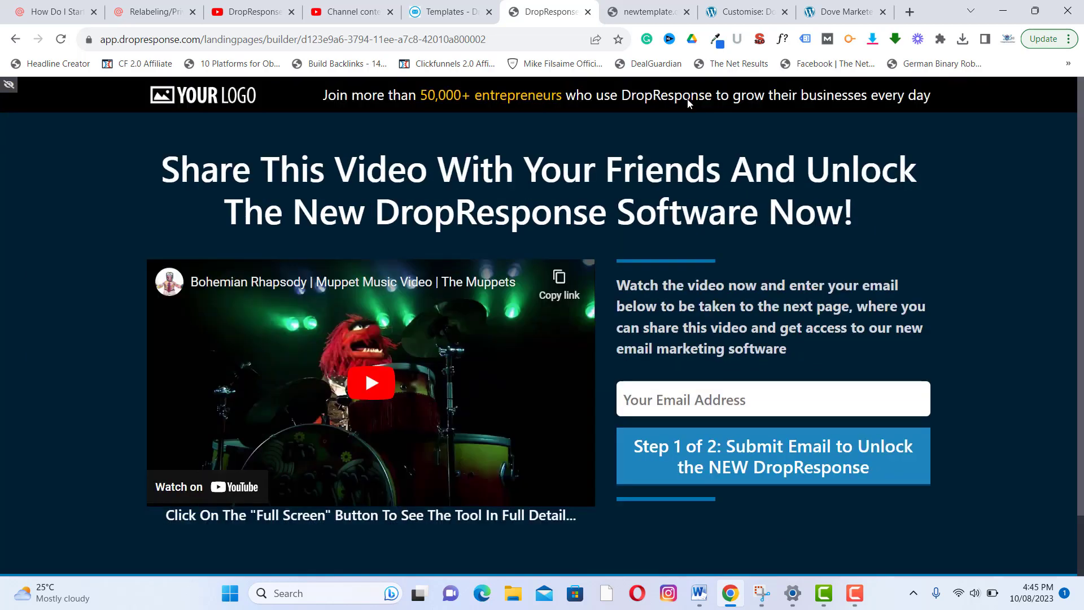
{"action": "scroll", "coordinate": [923, 396], "scroll_direction": "down", "scroll_amount": 2}
{"action": "scroll", "coordinate": [925, 389], "scroll_direction": "up", "scroll_amount": 2}
{"action": "scroll", "coordinate": [930, 381], "scroll_direction": "down", "scroll_amount": 2}
{"action": "scroll", "coordinate": [929, 381], "scroll_direction": "up", "scroll_amount": 2}
{"action": "left_click", "coordinate": [8, 86]}
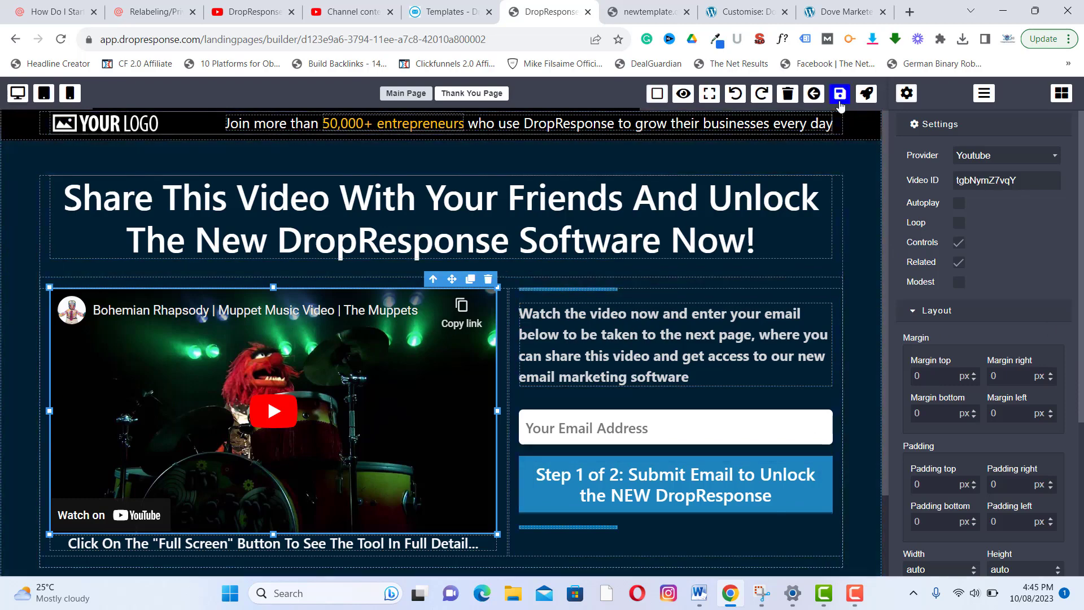
Open the landing page's thank-you page in the builder, preview it, and return to editing.
{"action": "left_click", "coordinate": [485, 96]}
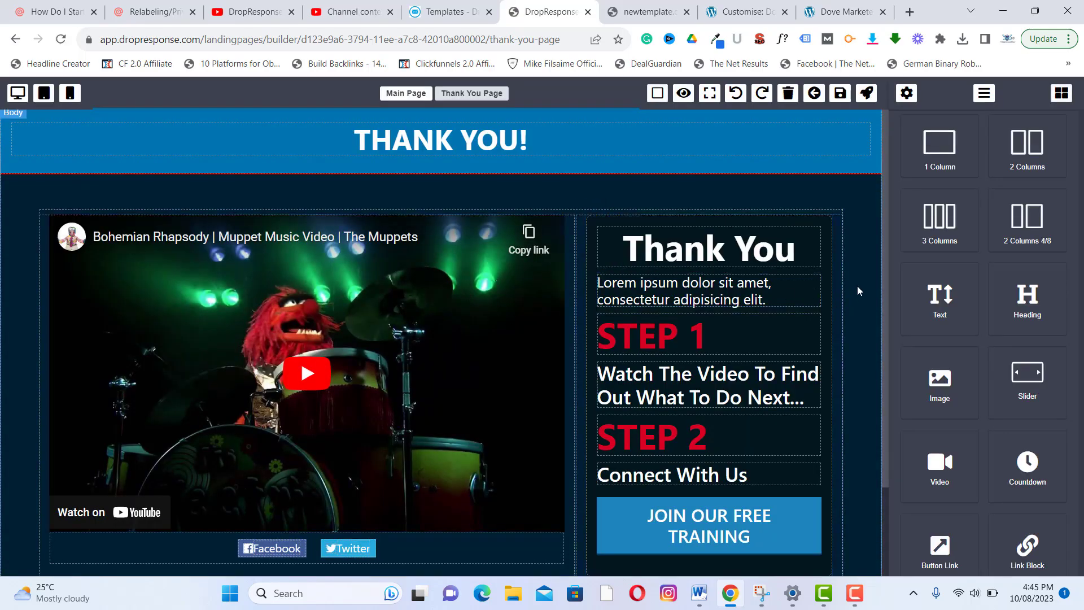
{"action": "scroll", "coordinate": [857, 286], "scroll_direction": "down", "scroll_amount": 2}
{"action": "scroll", "coordinate": [841, 239], "scroll_direction": "up", "scroll_amount": 2}
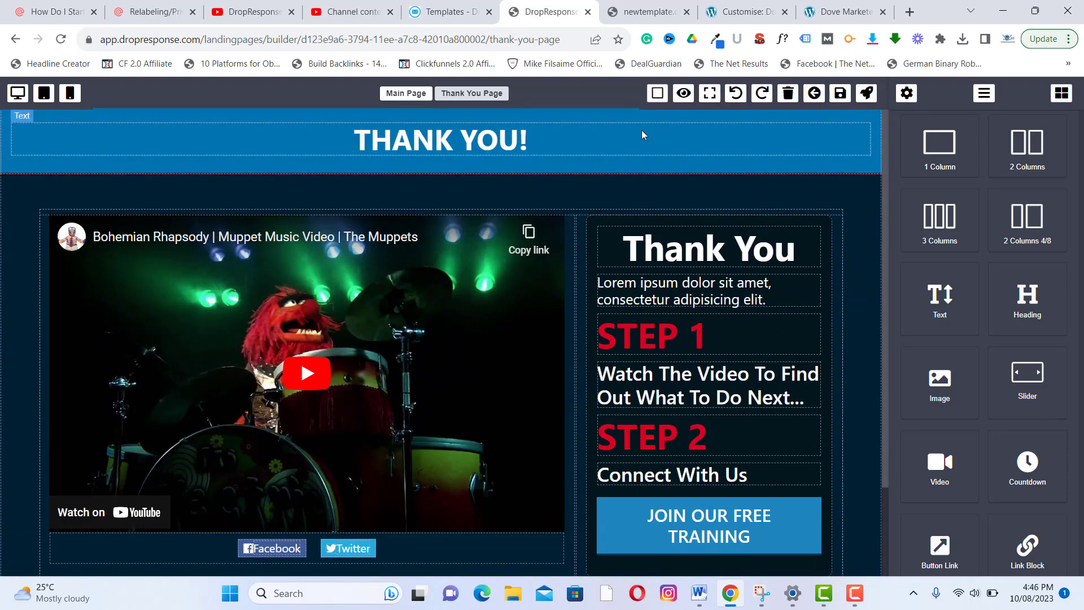
{"action": "left_click", "coordinate": [684, 93]}
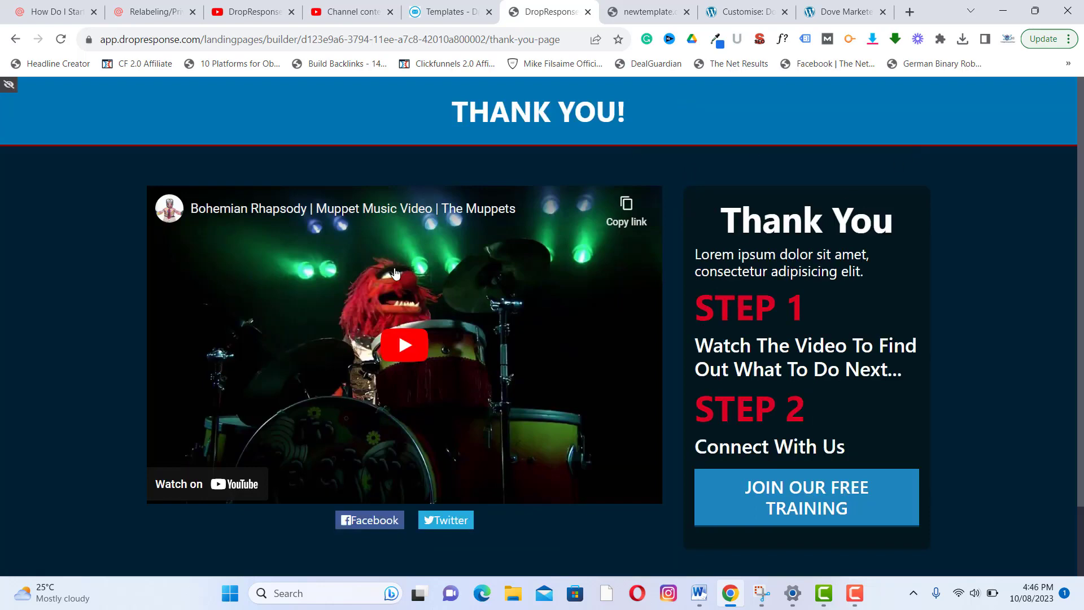
{"action": "left_click", "coordinate": [9, 85]}
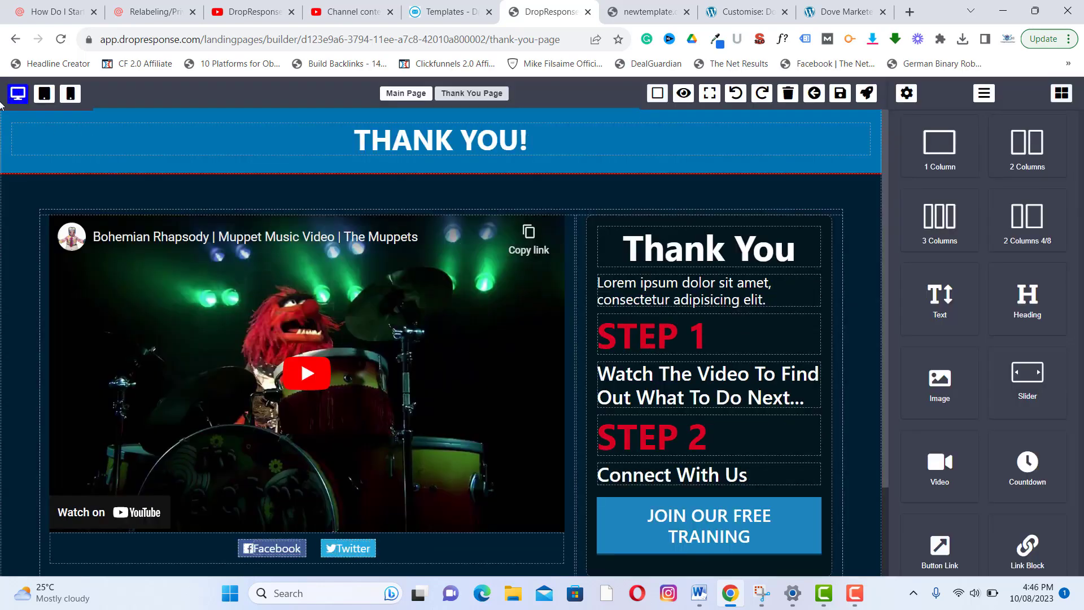
Leave the builder, enable publishing in the Video Template landing page's general settings, and save them.
{"action": "left_click", "coordinate": [813, 94]}
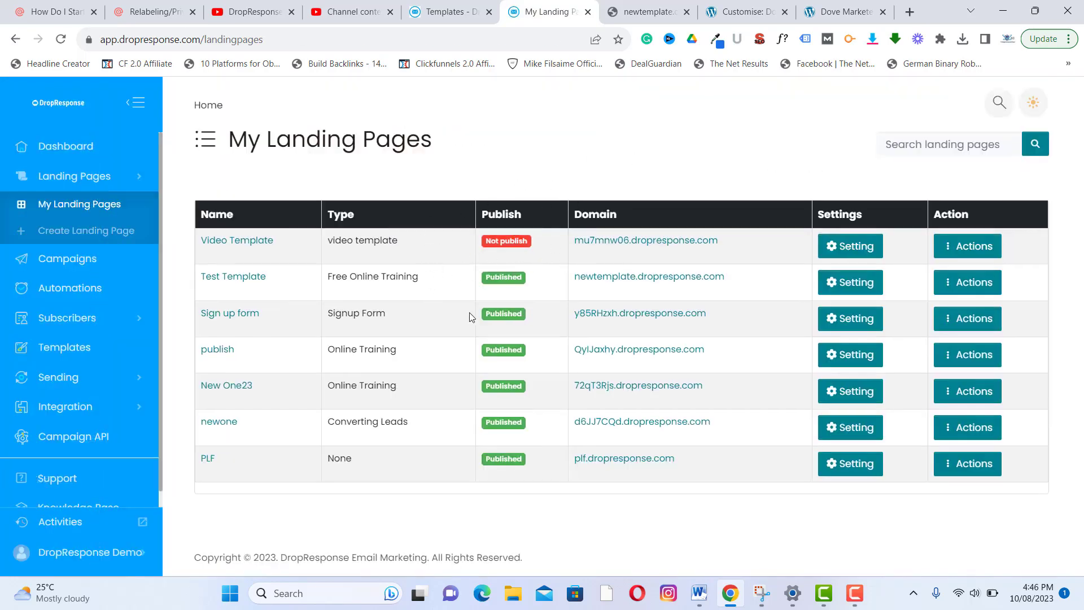
{"action": "left_click", "coordinate": [846, 250]}
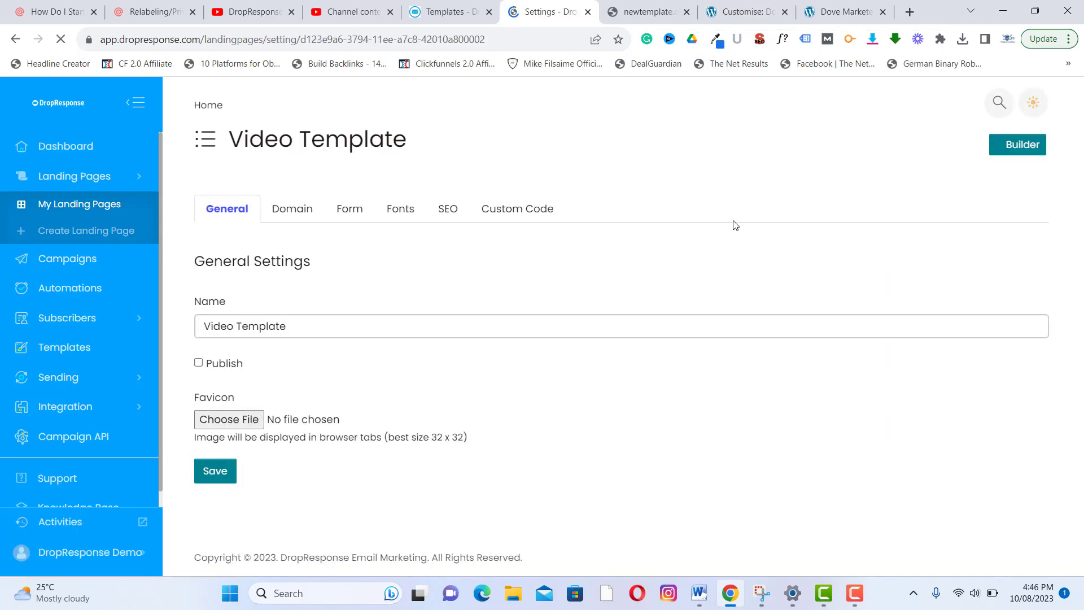
{"action": "left_click", "coordinate": [198, 362]}
{"action": "left_click", "coordinate": [207, 475]}
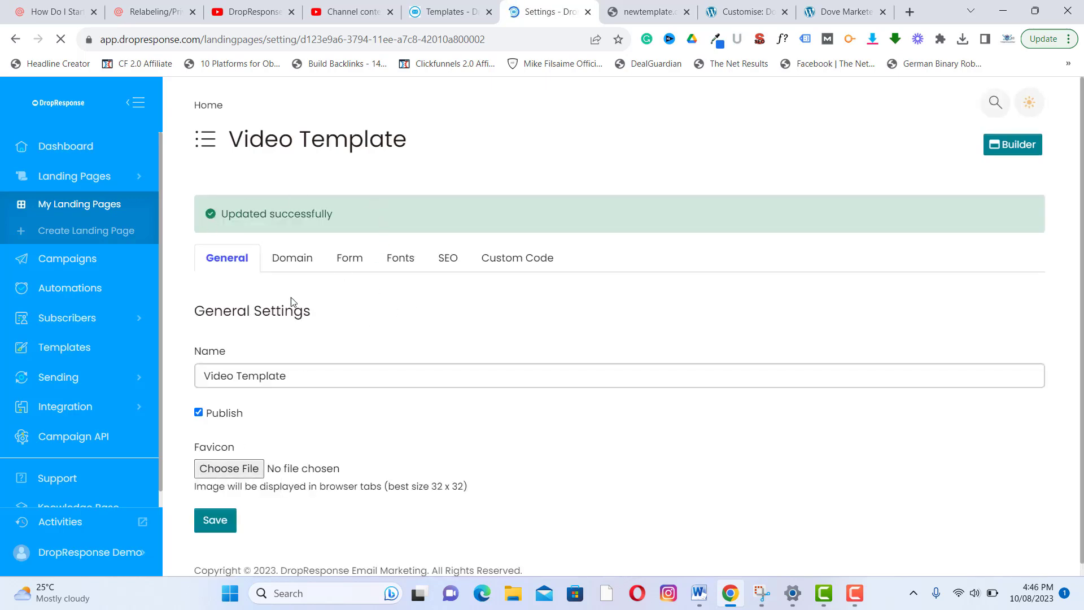
Open the landing page's domain settings, load its current domain in a new browser tab, and close the newtemplate page.
{"action": "left_click", "coordinate": [294, 260]}
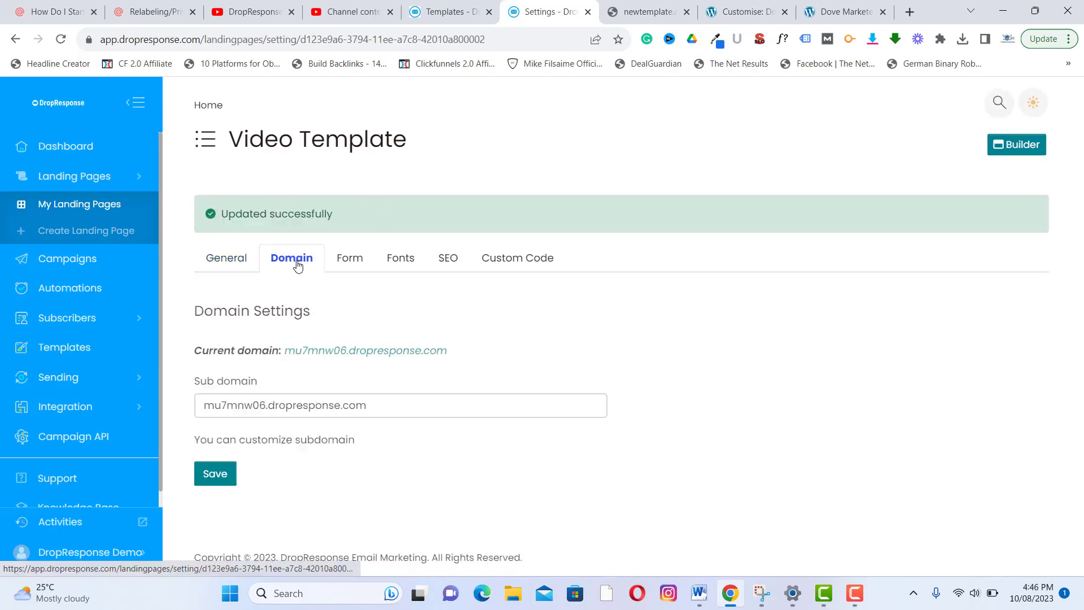
{"action": "right_click", "coordinate": [356, 351]}
{"action": "left_click", "coordinate": [375, 360]}
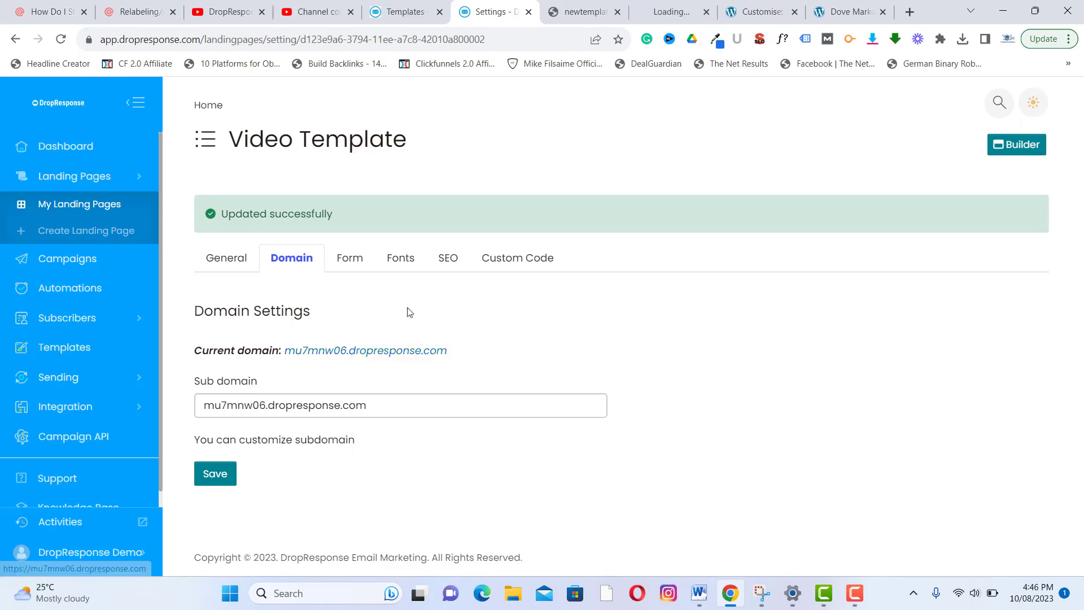
{"action": "left_click", "coordinate": [587, 12]}
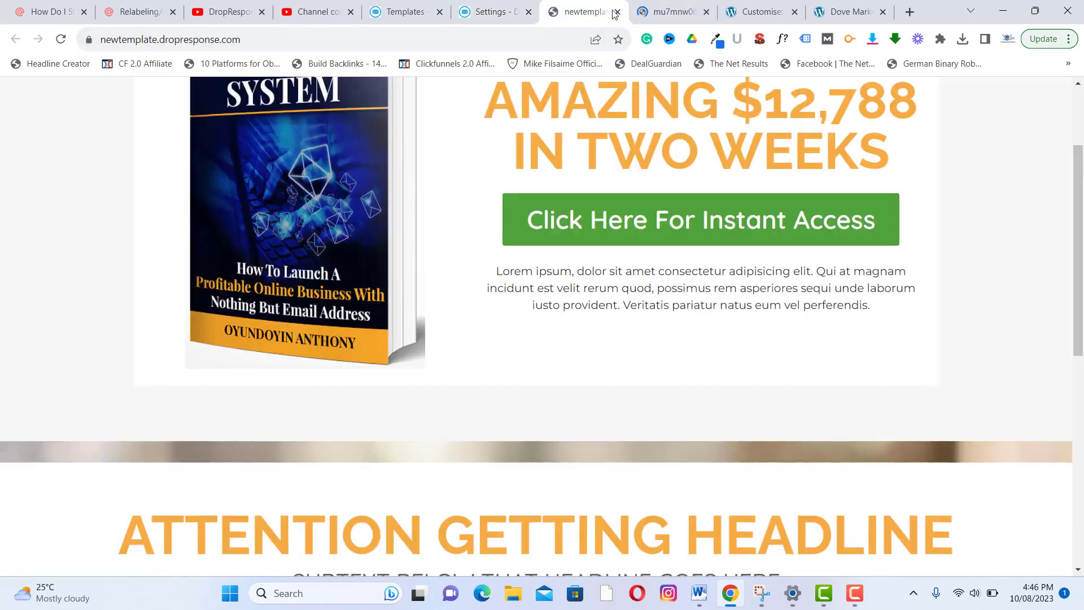
{"action": "left_click", "coordinate": [617, 12]}
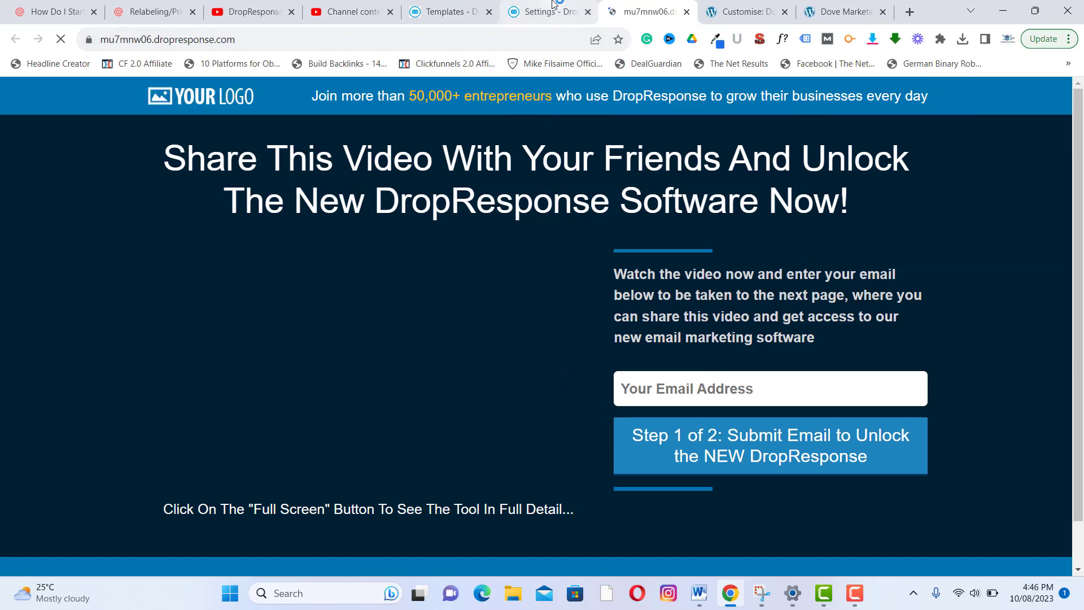
Return to the domain settings, set the landing page's subdomain to video.dropresponse.com, and save it.
{"action": "left_click", "coordinate": [545, 20]}
{"action": "left_click", "coordinate": [266, 406]}
{"action": "key", "text": "BackSpace"}
{"action": "key", "text": "BackSpace"}
{"action": "key", "text": "BackSpace"}
{"action": "key", "text": "BackSpace"}
{"action": "key", "text": "BackSpace"}
{"action": "key", "text": "BackSpace"}
{"action": "key", "text": "BackSpace"}
{"action": "key", "text": "BackSpace"}
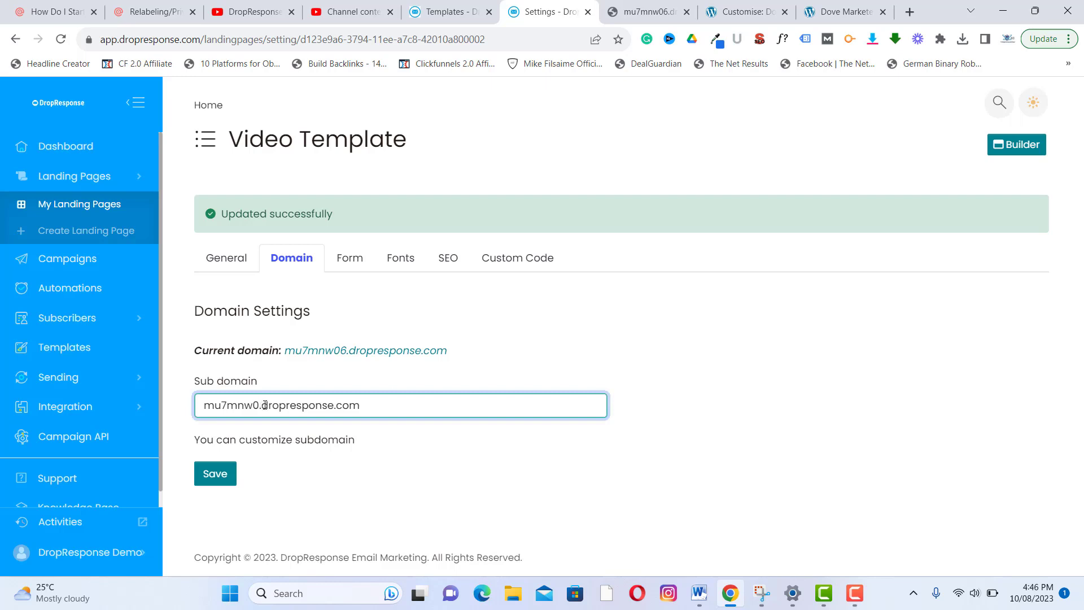
{"action": "type", "text": "video"}
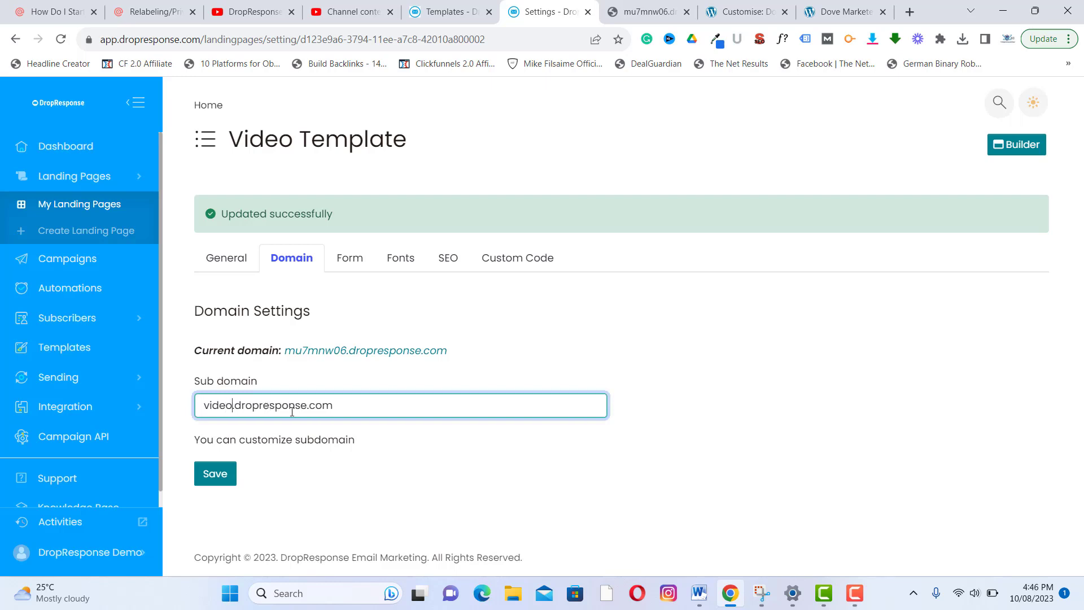
{"action": "left_click", "coordinate": [212, 477]}
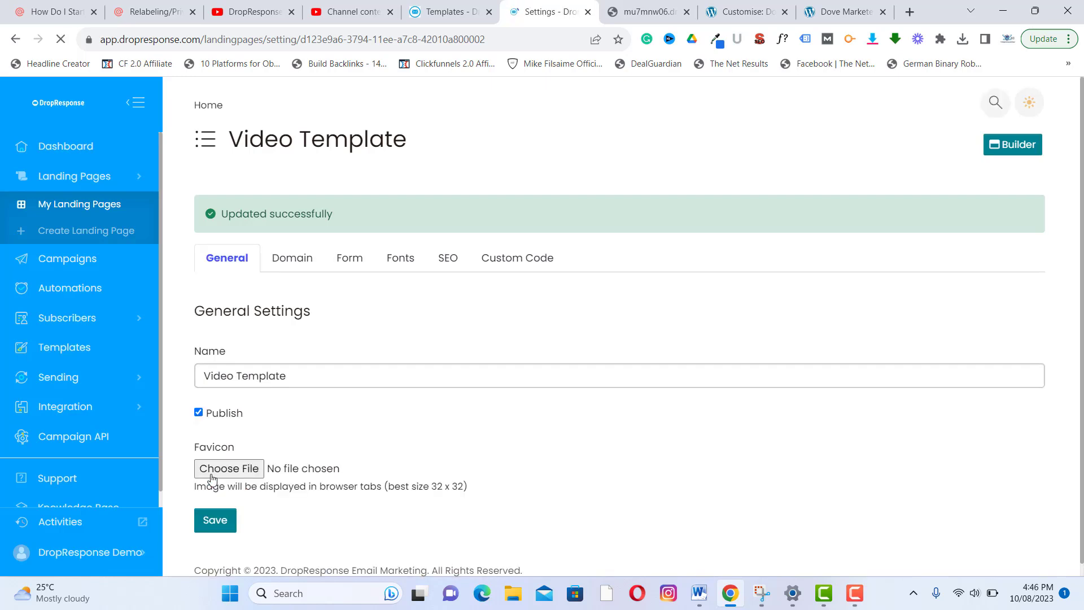
Load video.dropresponse.com from the domain settings in a new browser tab, close the old domain's page, and return to the settings.
{"action": "left_click", "coordinate": [297, 262]}
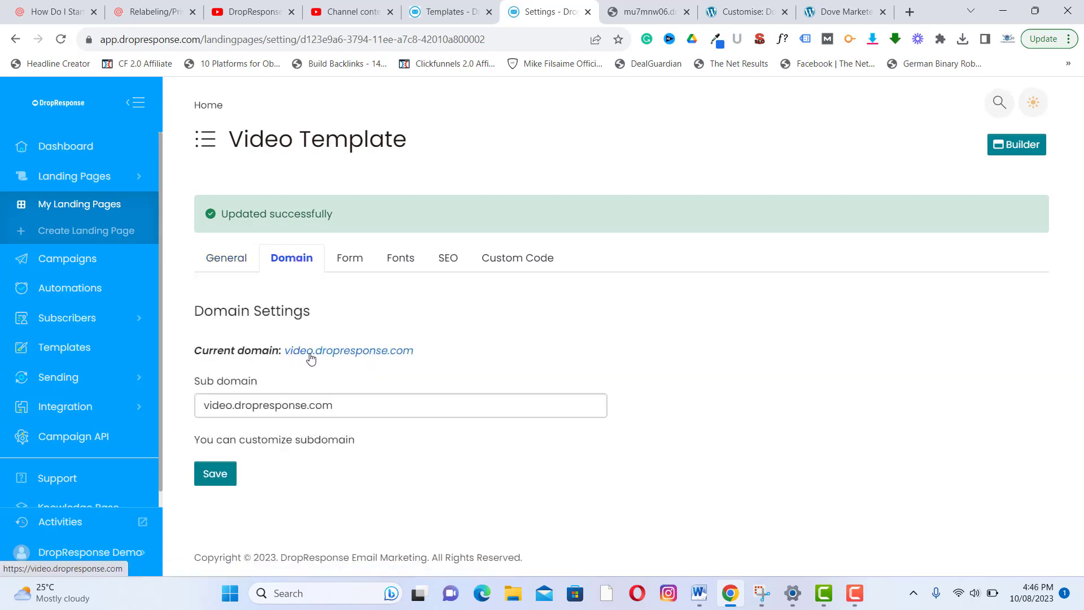
{"action": "right_click", "coordinate": [347, 351]}
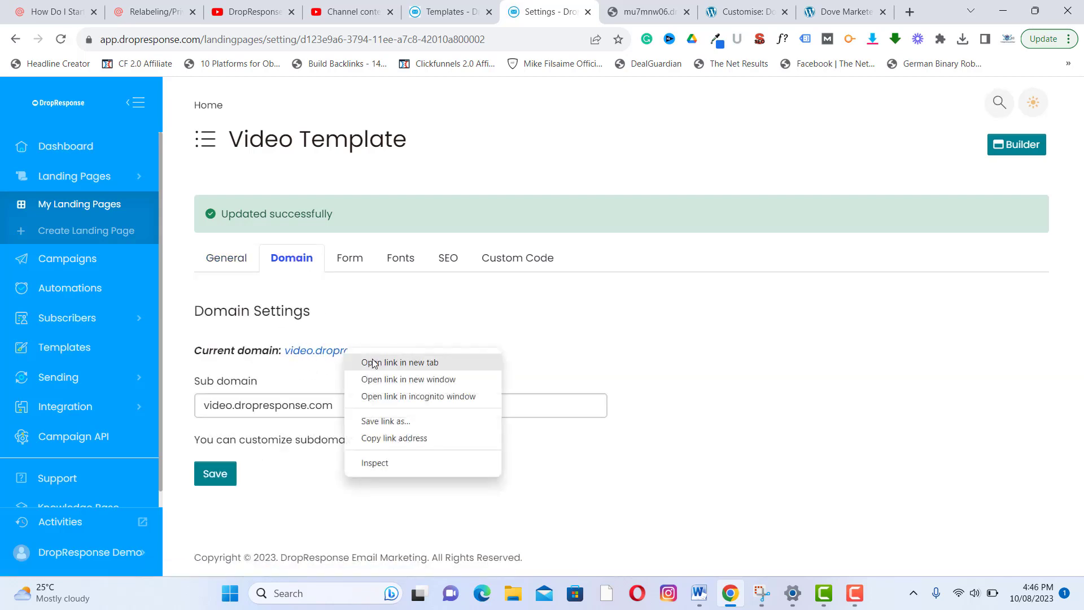
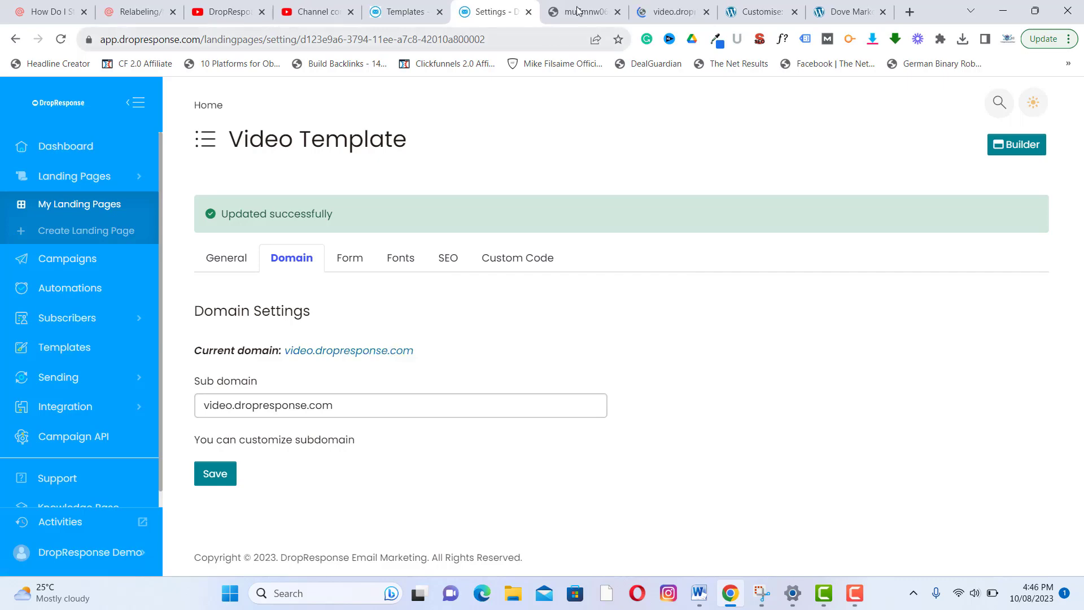
{"action": "left_click", "coordinate": [582, 12]}
{"action": "left_click", "coordinate": [618, 12]}
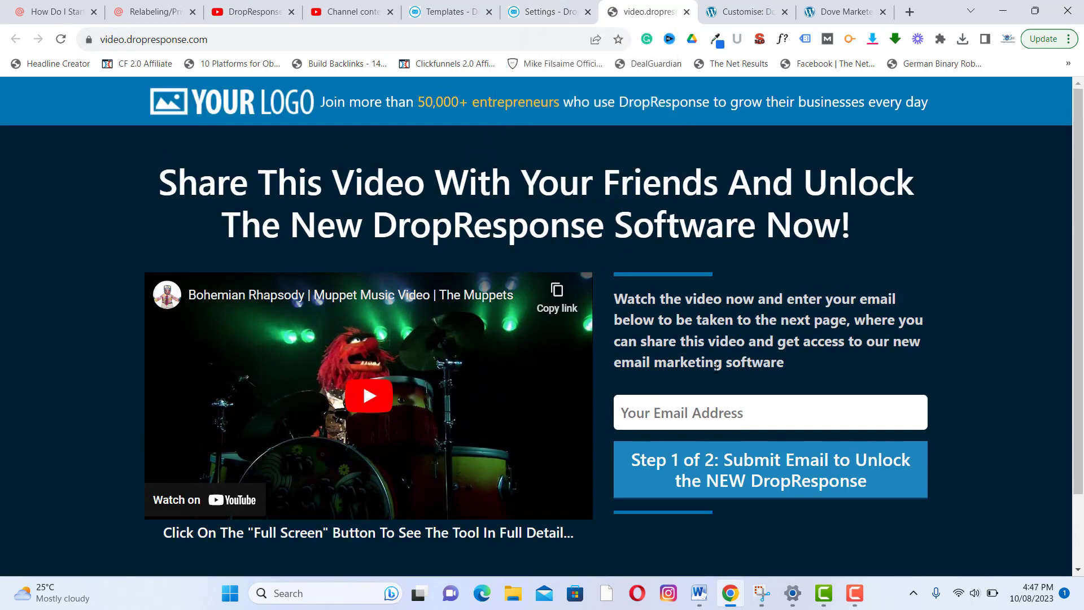
{"action": "left_click", "coordinate": [538, 4]}
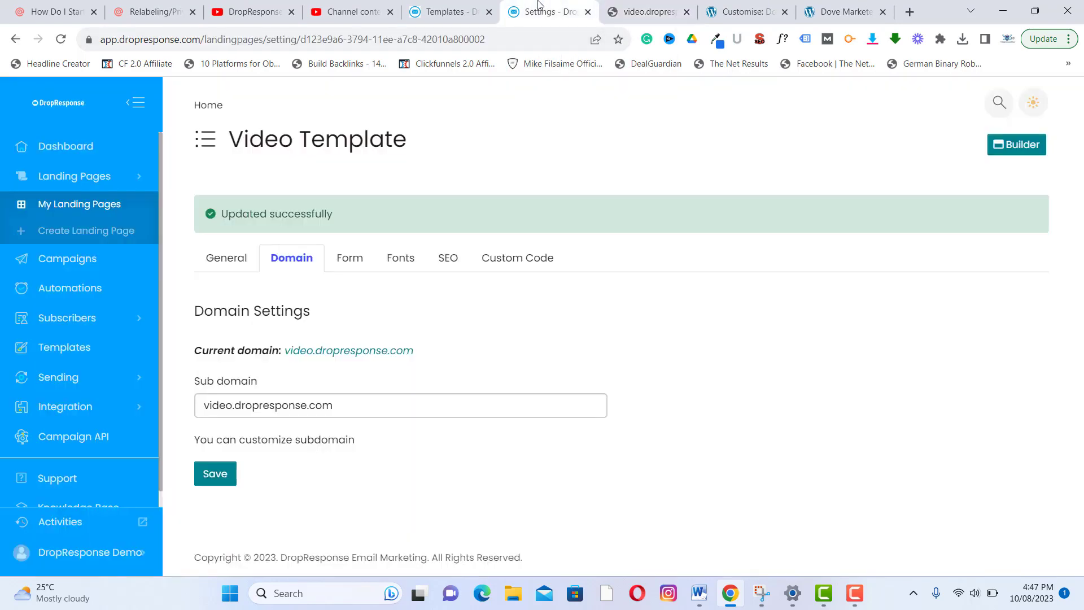
Open the landing page's form settings and compare them with the email form on the published page.
{"action": "left_click", "coordinate": [347, 256]}
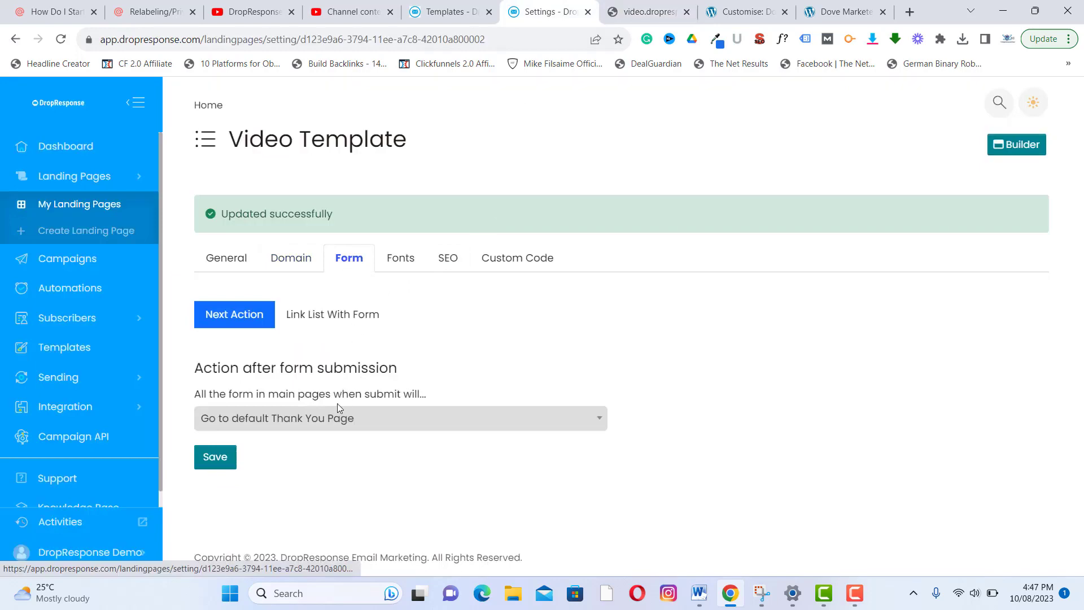
{"action": "left_click", "coordinate": [655, 5]}
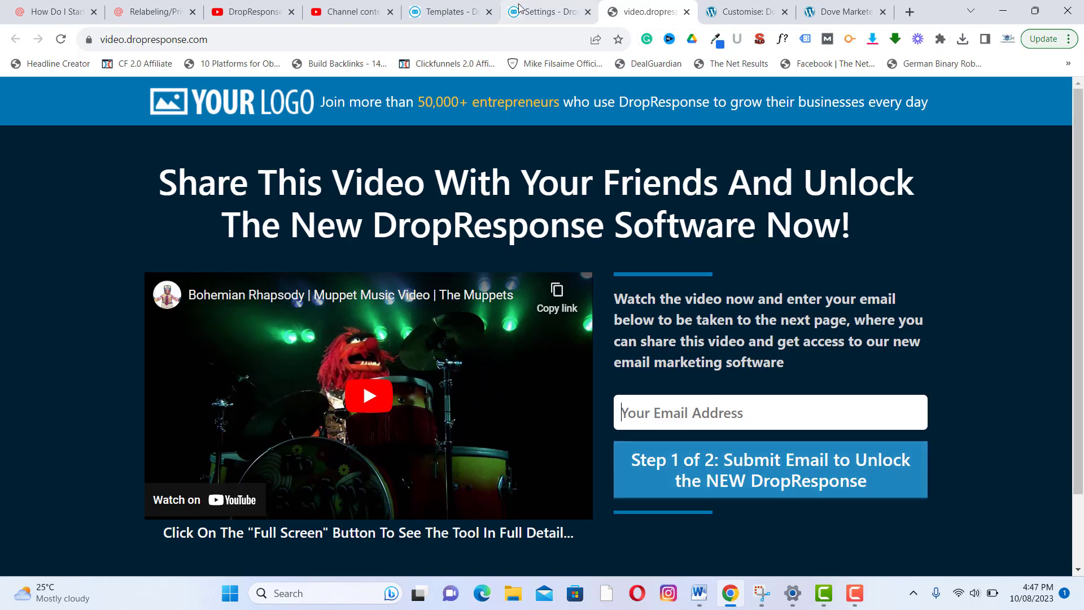
{"action": "left_click", "coordinate": [555, 6]}
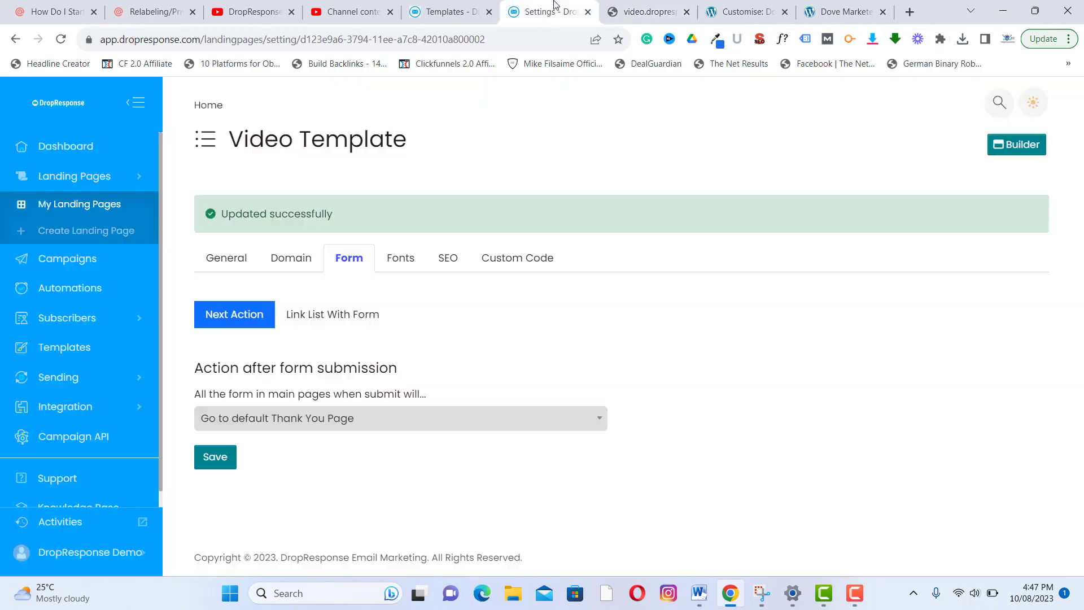
Try Redirect to any URL as the action after form submission, and restore Go to default Thank You Page.
{"action": "left_click", "coordinate": [300, 422]}
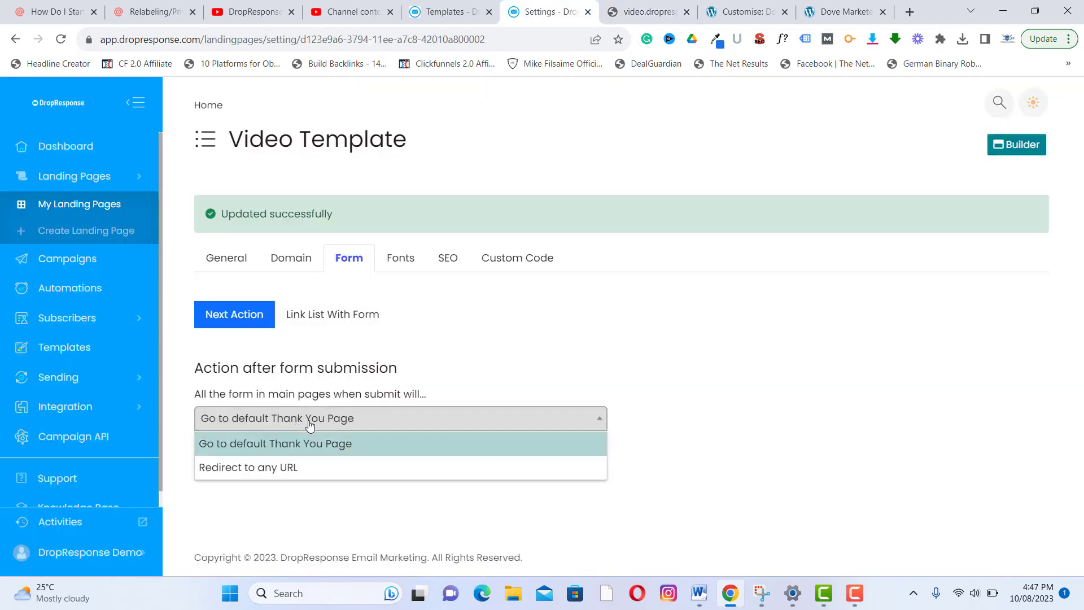
{"action": "left_click", "coordinate": [276, 469]}
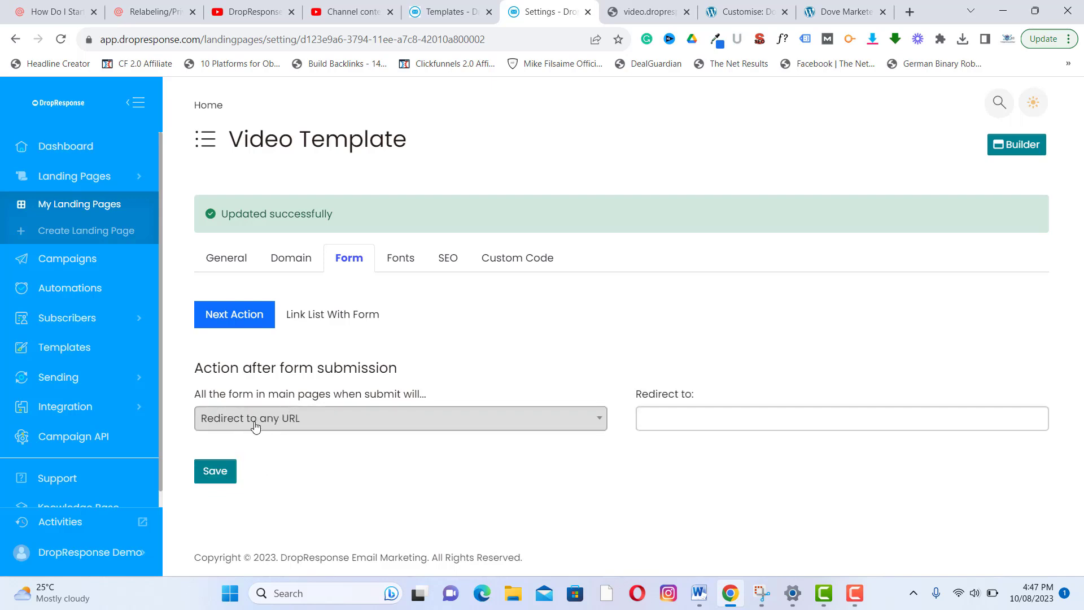
{"action": "left_click", "coordinate": [668, 418]}
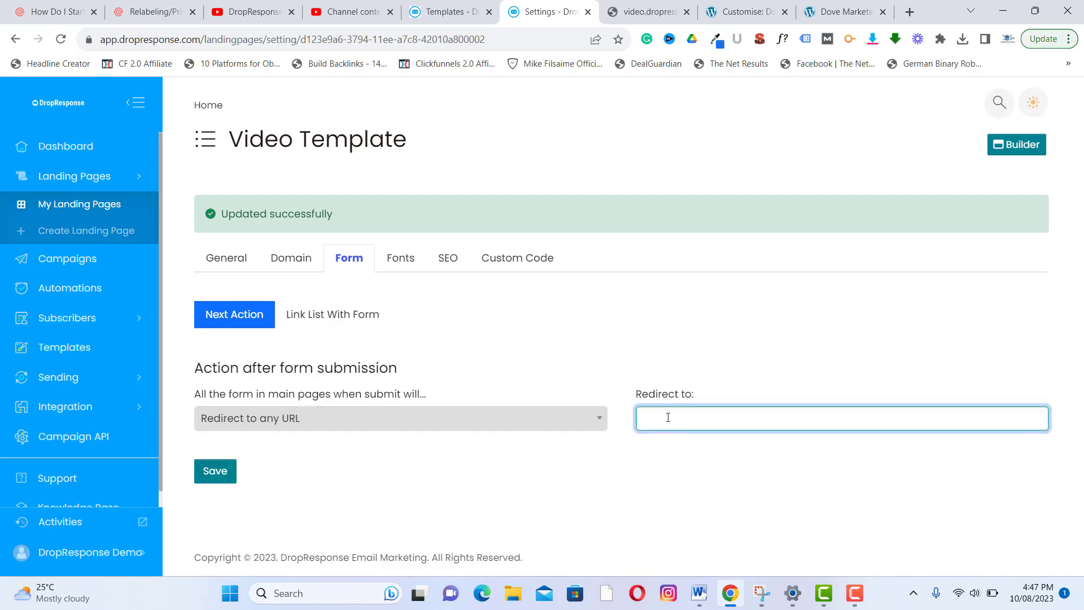
{"action": "left_click", "coordinate": [538, 428]}
{"action": "left_click", "coordinate": [395, 445]}
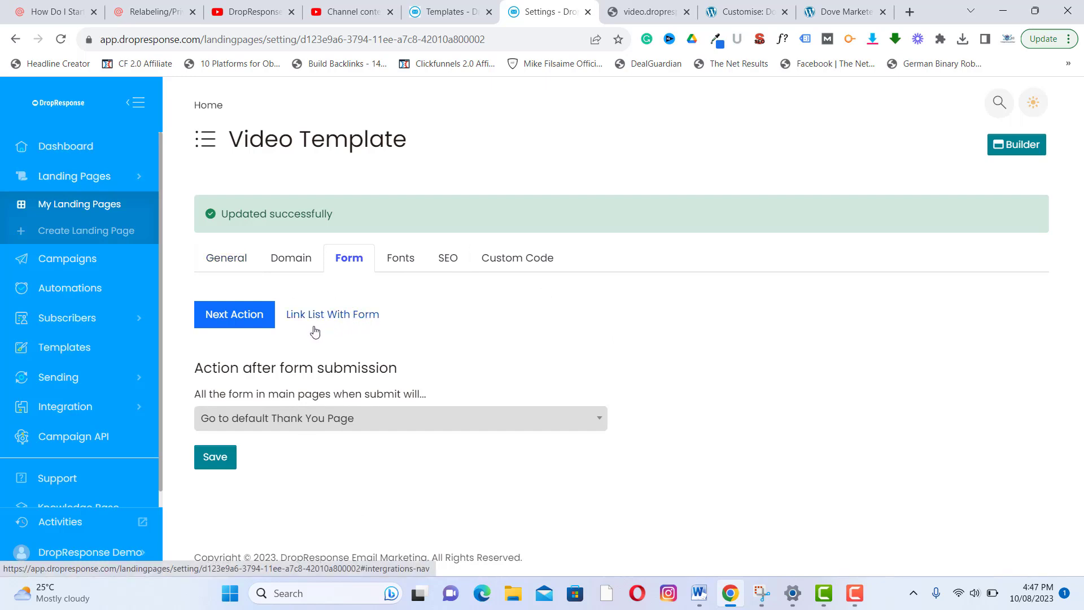
Link the landing page's form to the JV List mailing list and save the connection.
{"action": "left_click", "coordinate": [344, 322]}
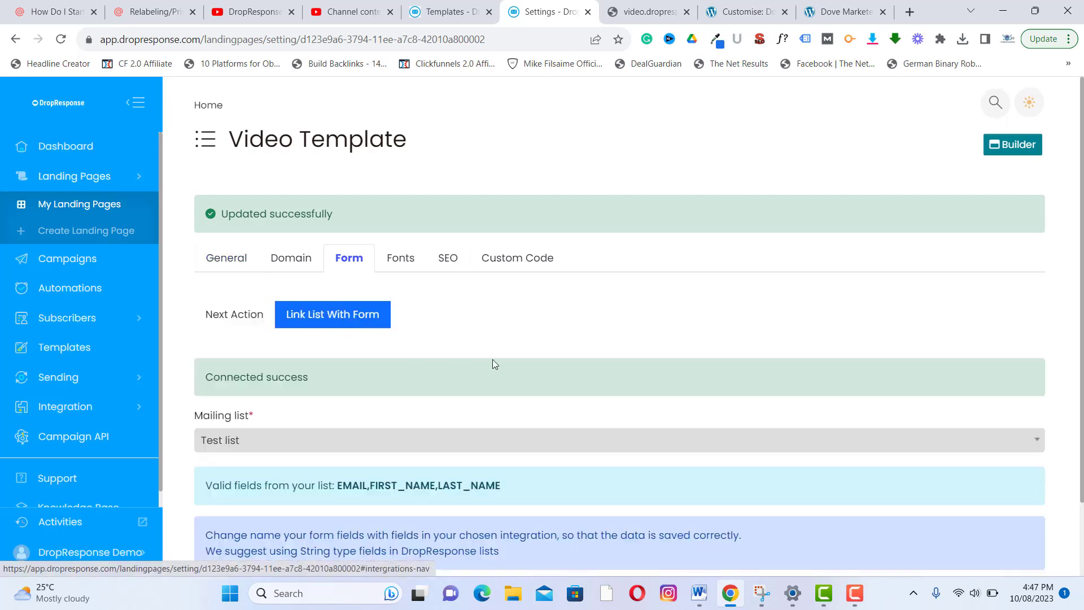
{"action": "scroll", "coordinate": [492, 361], "scroll_direction": "down", "scroll_amount": 2}
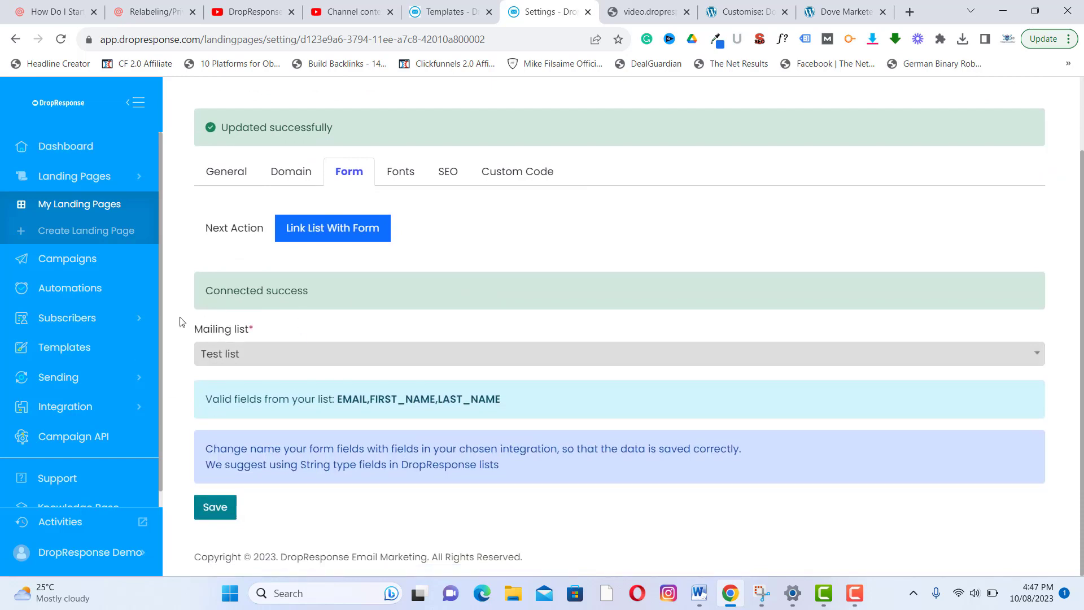
{"action": "left_click", "coordinate": [277, 356]}
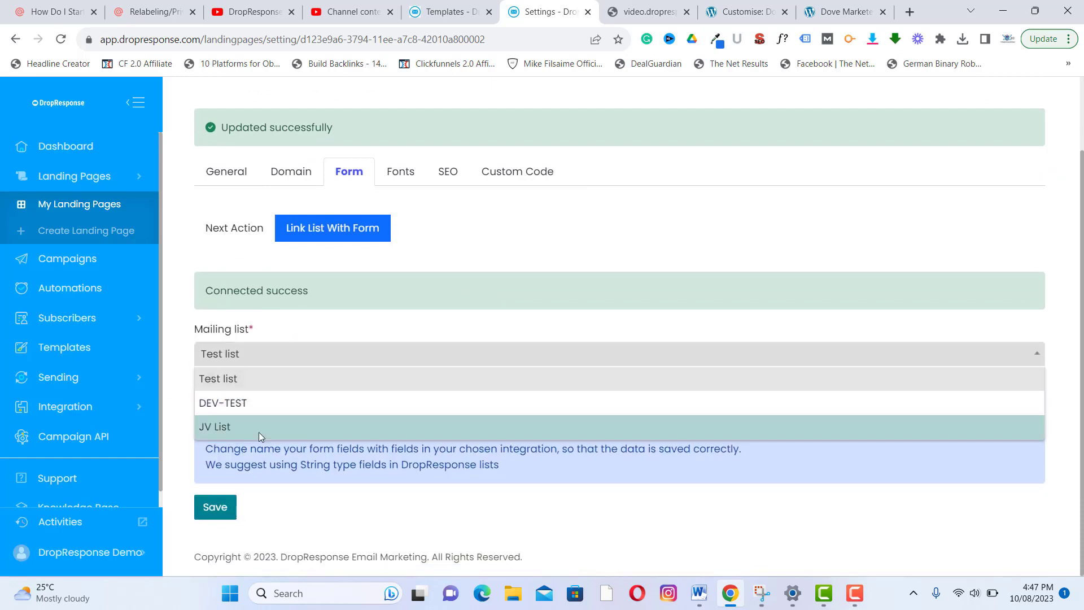
{"action": "left_click", "coordinate": [247, 432]}
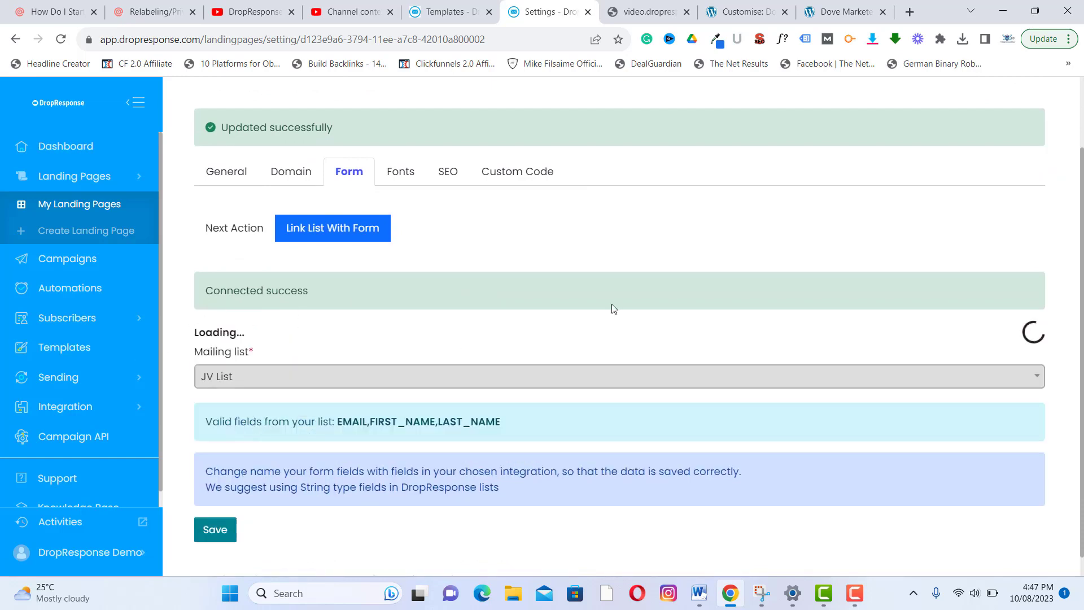
{"action": "left_click", "coordinate": [219, 514]}
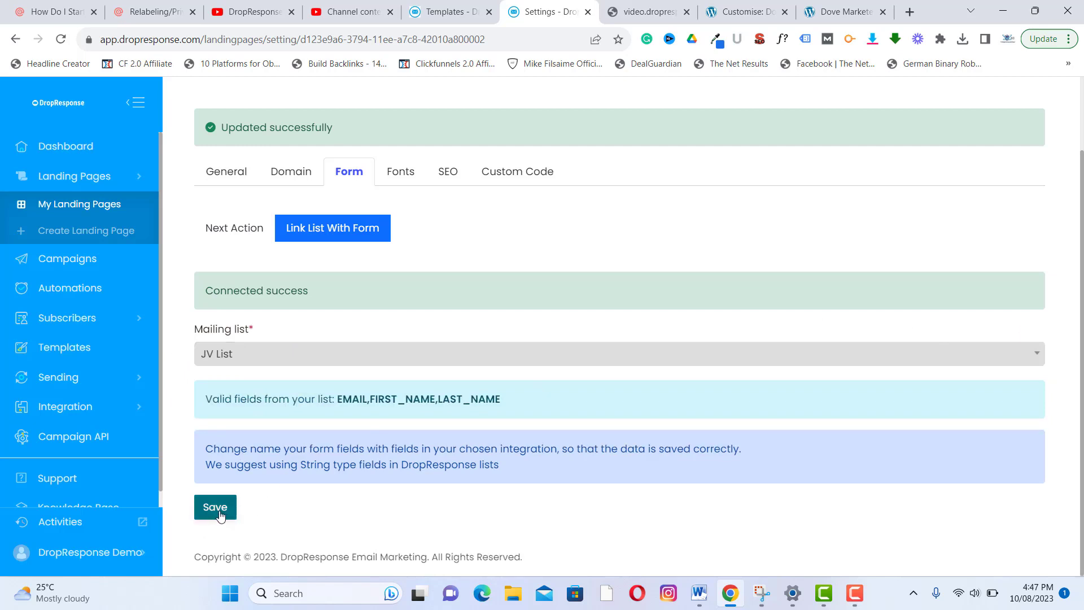
Examine the landing page's font settings and its SEO and social sharing fields.
{"action": "left_click", "coordinate": [397, 175]}
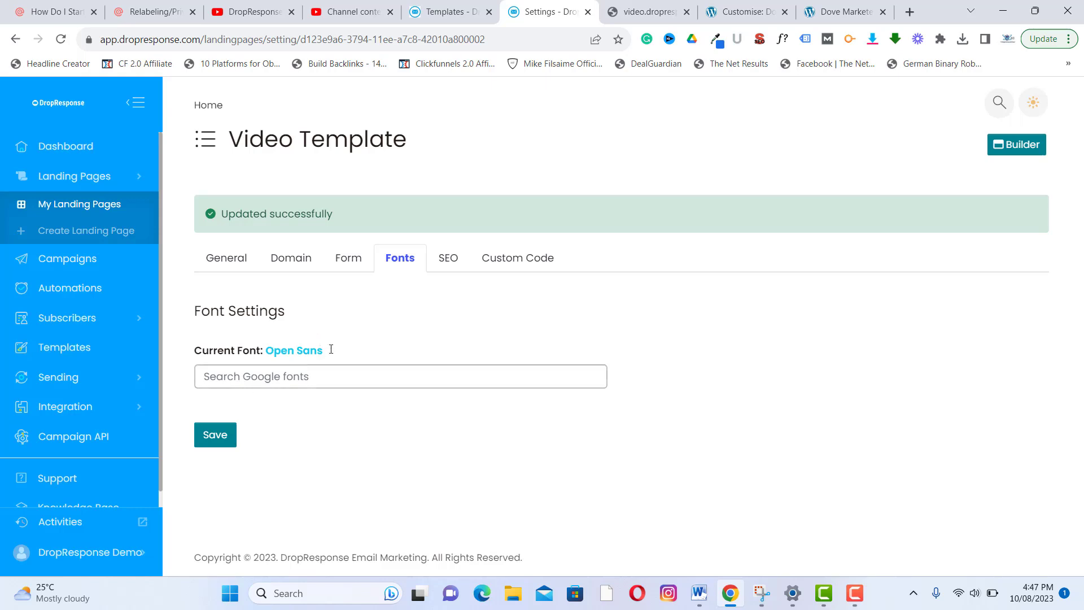
{"action": "left_click", "coordinate": [450, 261]}
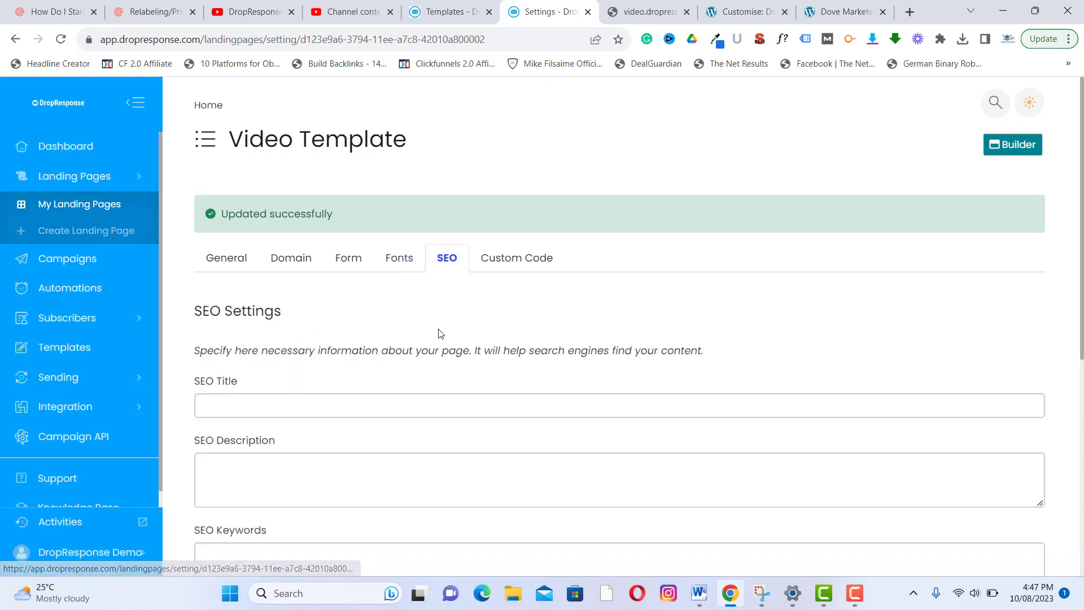
{"action": "scroll", "coordinate": [438, 333], "scroll_direction": "down", "scroll_amount": 3}
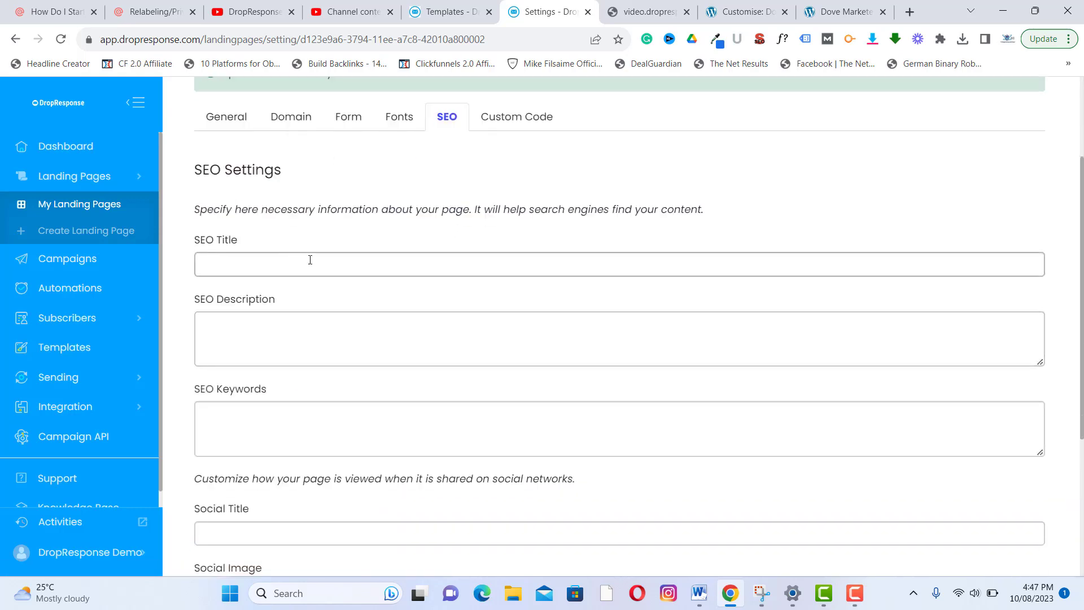
{"action": "scroll", "coordinate": [409, 406], "scroll_direction": "down", "scroll_amount": 4}
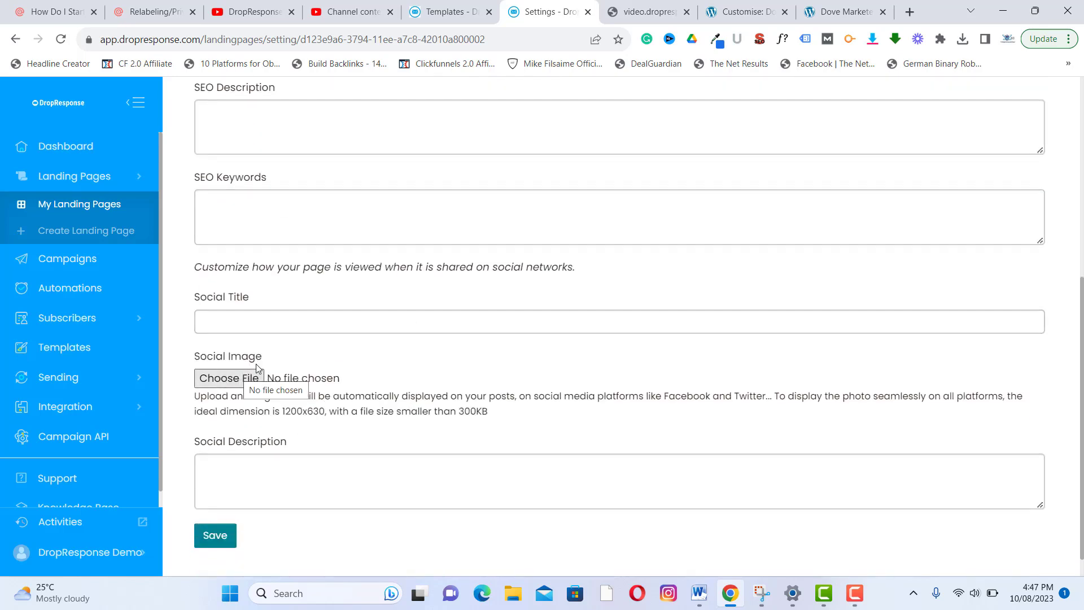
{"action": "left_click", "coordinate": [227, 471]}
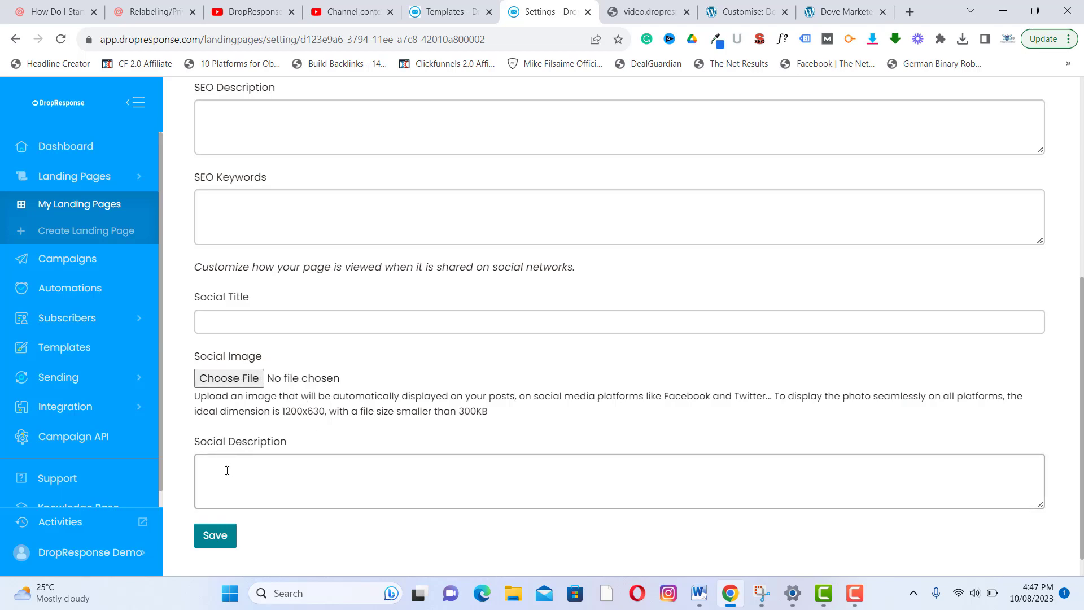
{"action": "left_click", "coordinate": [235, 535]}
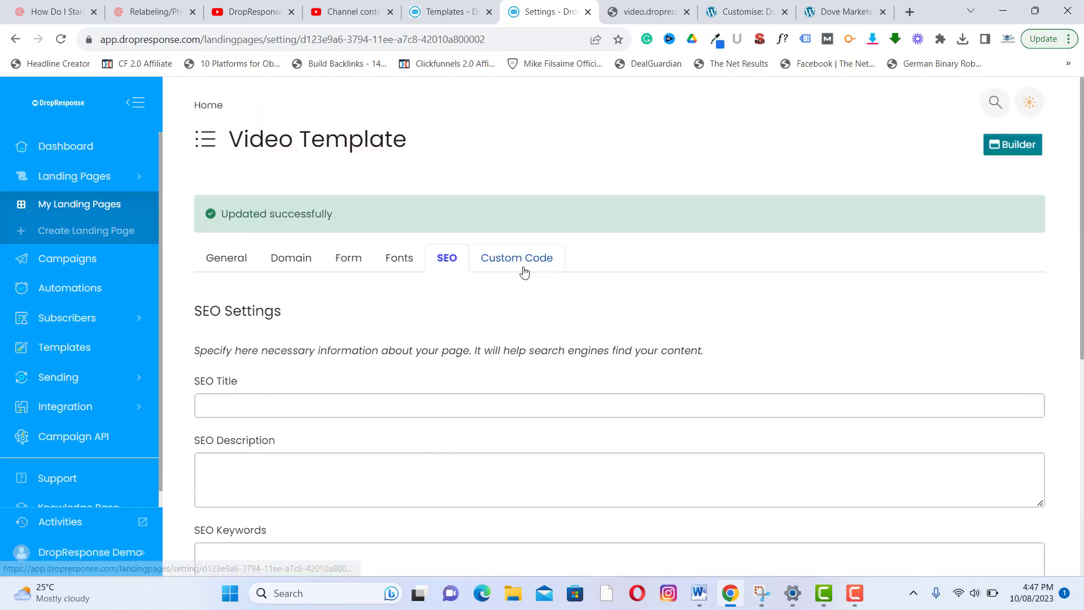
Examine the custom code fields for the headers and footers of the main and thank-you pages.
{"action": "left_click", "coordinate": [524, 272]}
{"action": "scroll", "coordinate": [506, 341], "scroll_direction": "down", "scroll_amount": 3}
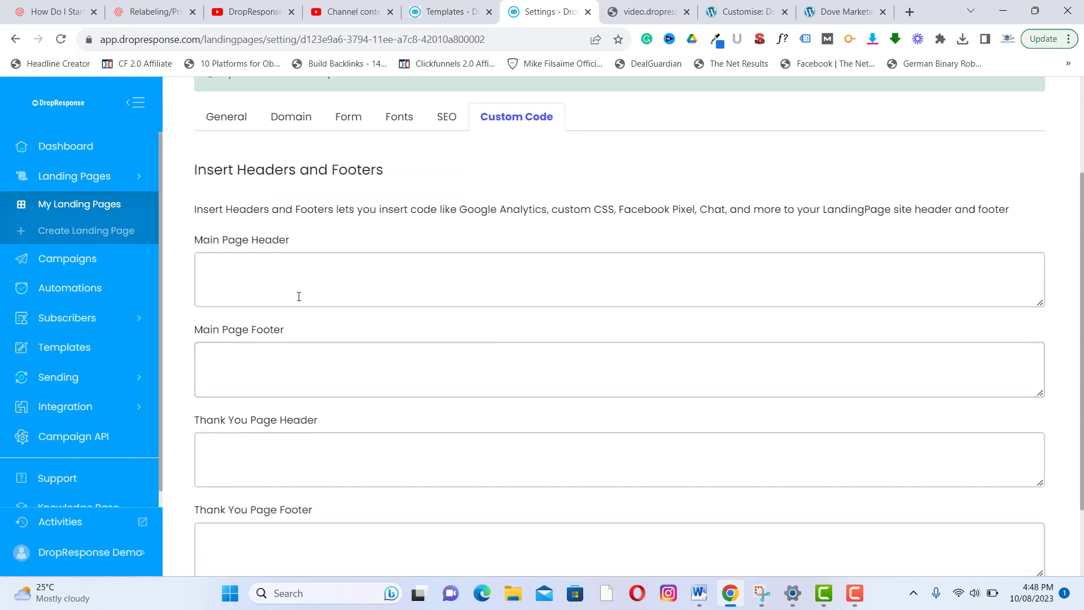
{"action": "left_click", "coordinate": [202, 270]}
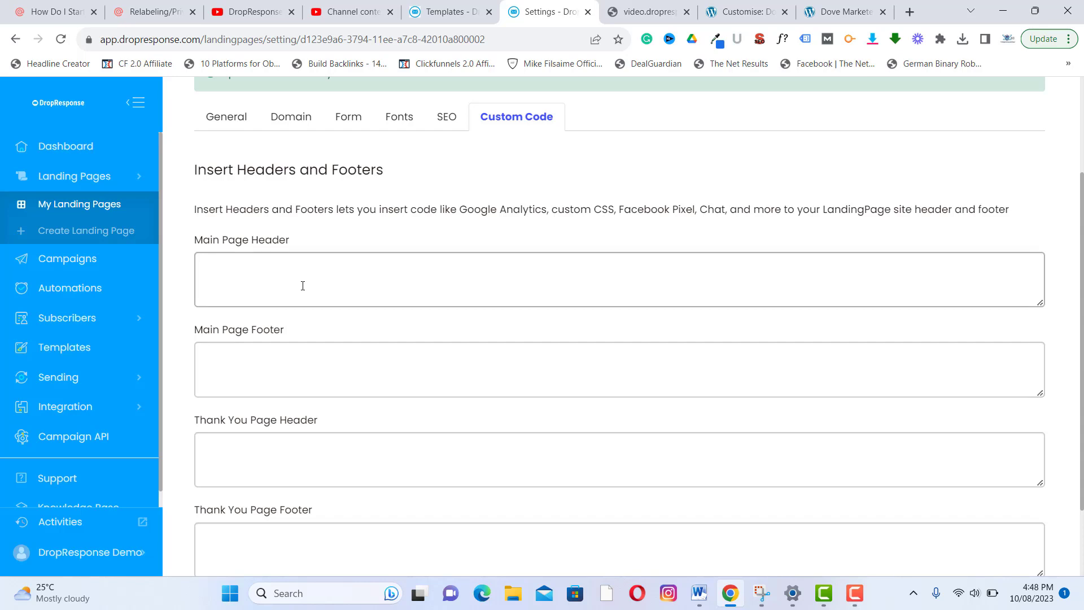
{"action": "scroll", "coordinate": [395, 382], "scroll_direction": "down", "scroll_amount": 2}
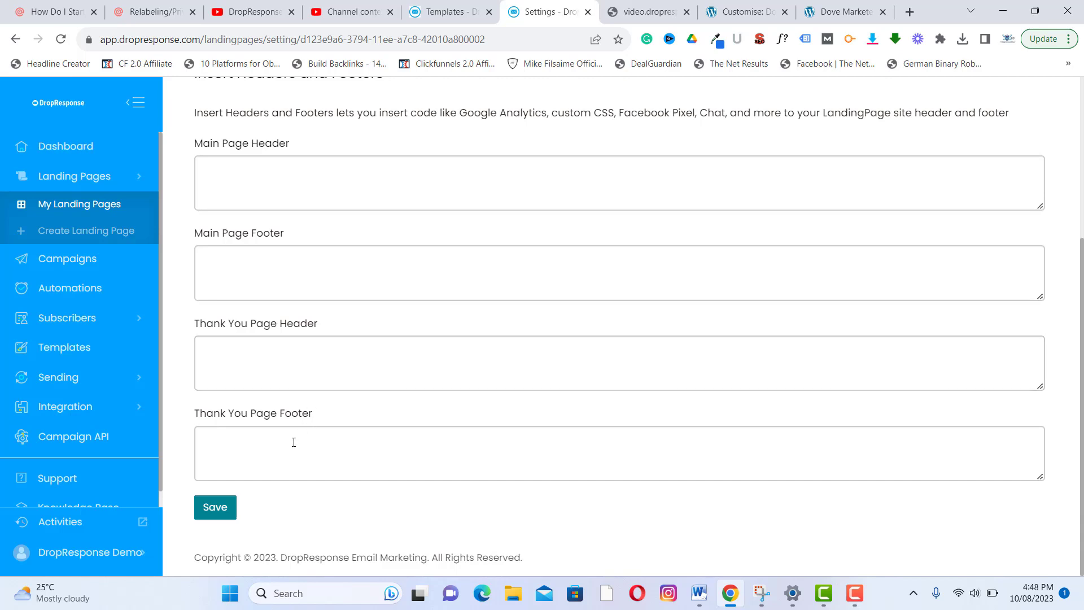
{"action": "left_click", "coordinate": [218, 507]}
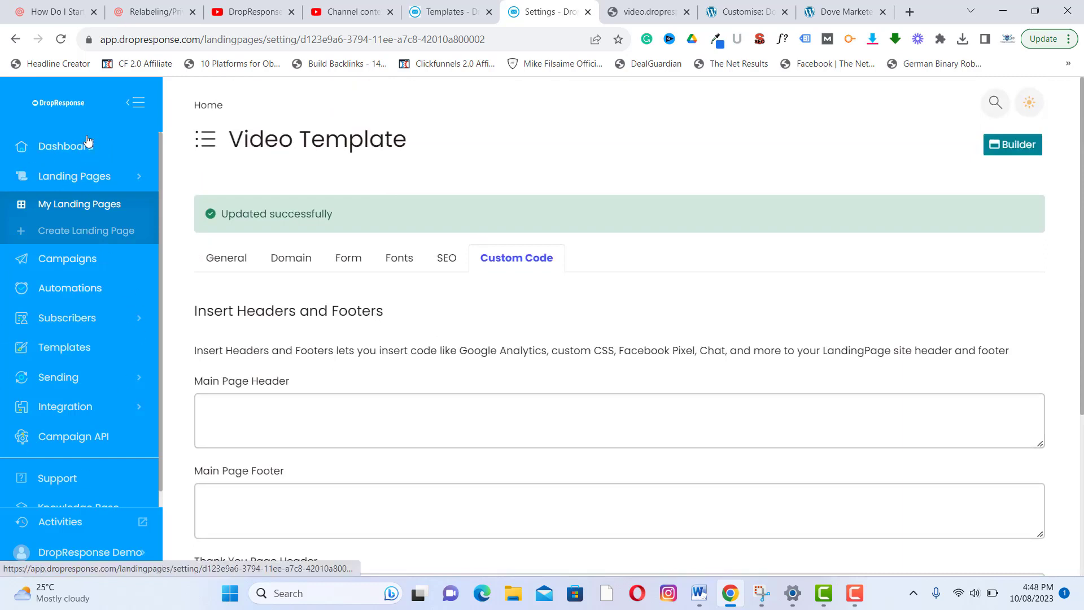
{"action": "scroll", "coordinate": [118, 312], "scroll_direction": "down", "scroll_amount": 1}
{"action": "scroll", "coordinate": [117, 312], "scroll_direction": "down", "scroll_amount": 1}
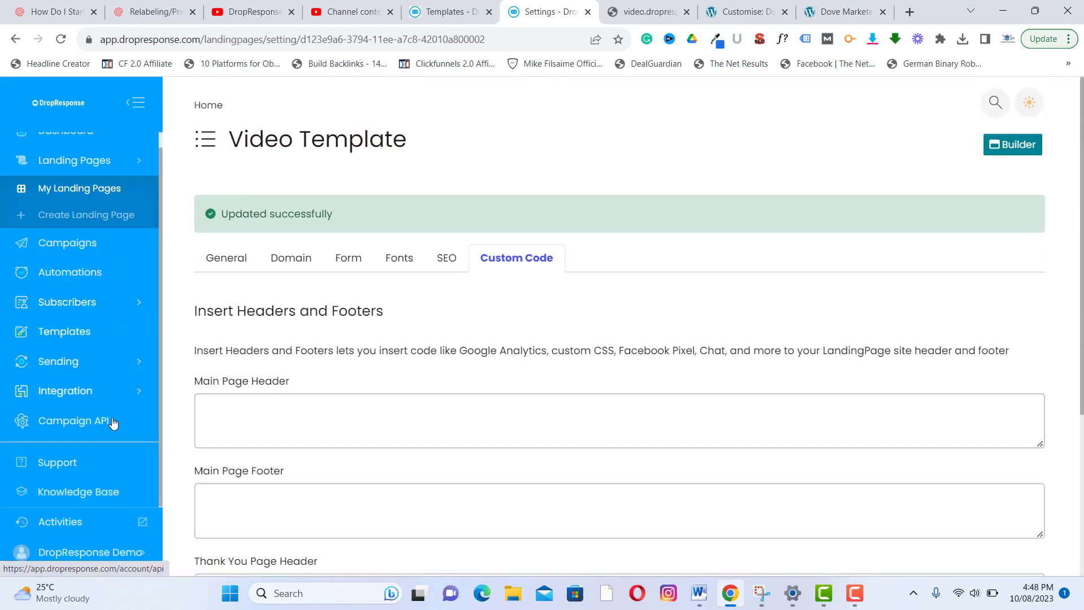
Open the Campaign API page and examine the API docs link, endpoint and token section.
{"action": "left_click", "coordinate": [70, 427]}
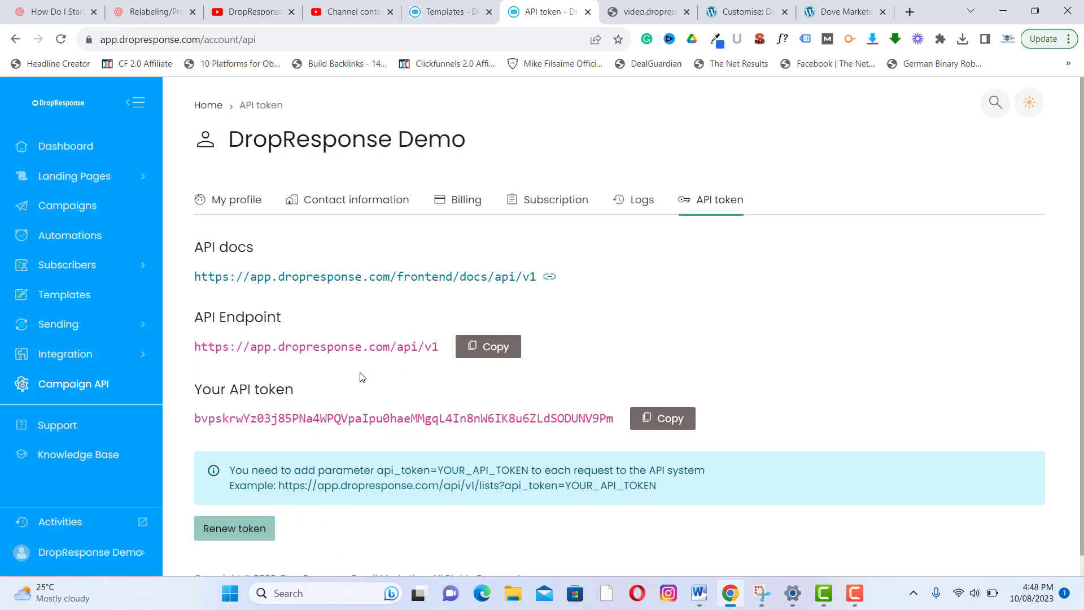
{"action": "scroll", "coordinate": [362, 377], "scroll_direction": "down", "scroll_amount": 1}
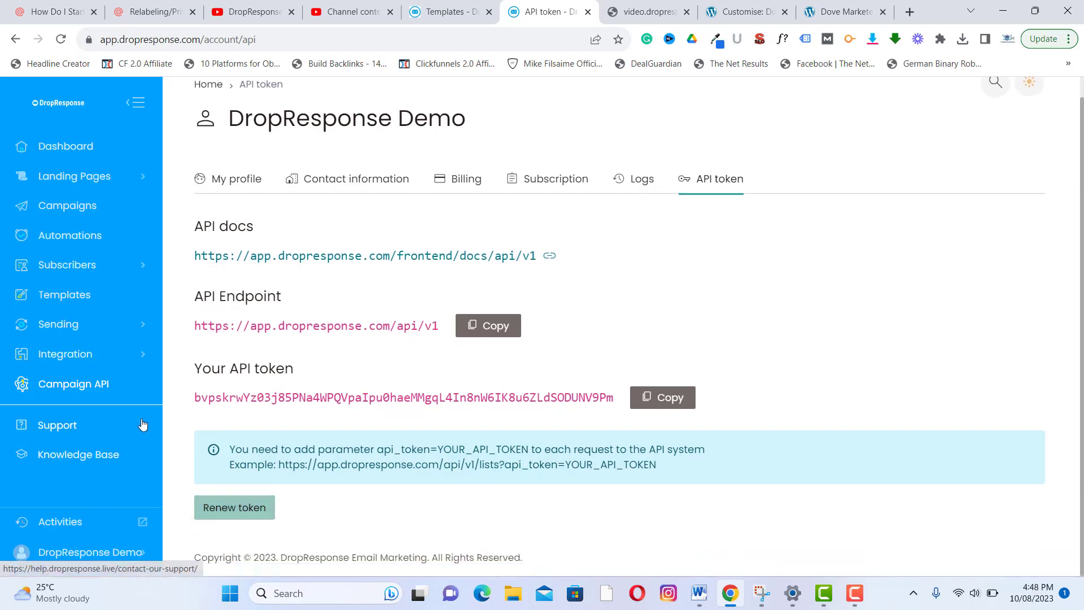
Open DropResponse's Contact Our Support page and examine its contact details and message form.
{"action": "left_click", "coordinate": [62, 428]}
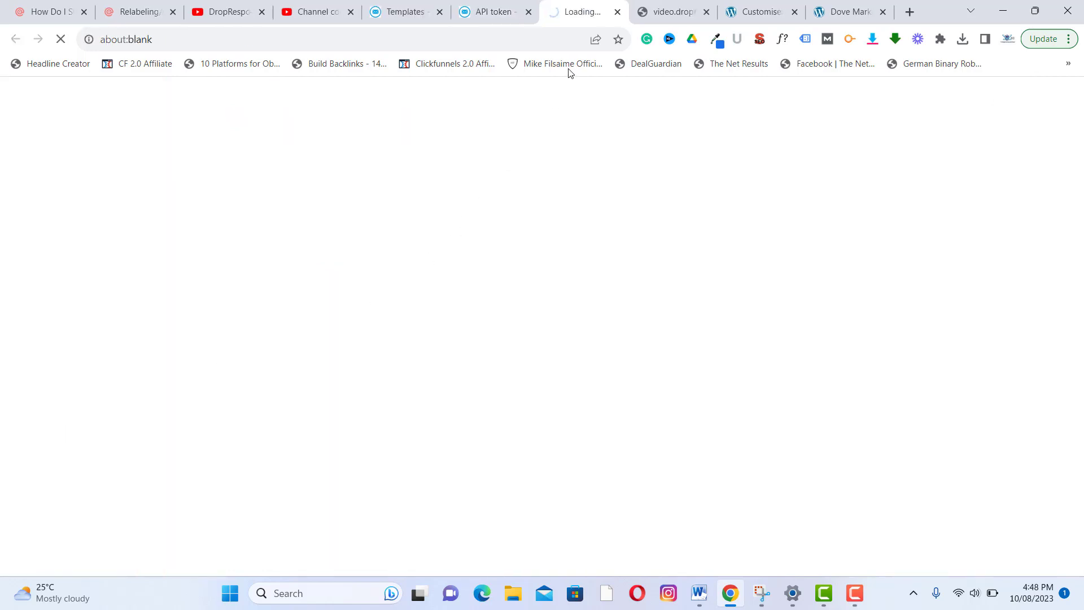
{"action": "left_click", "coordinate": [665, 10]}
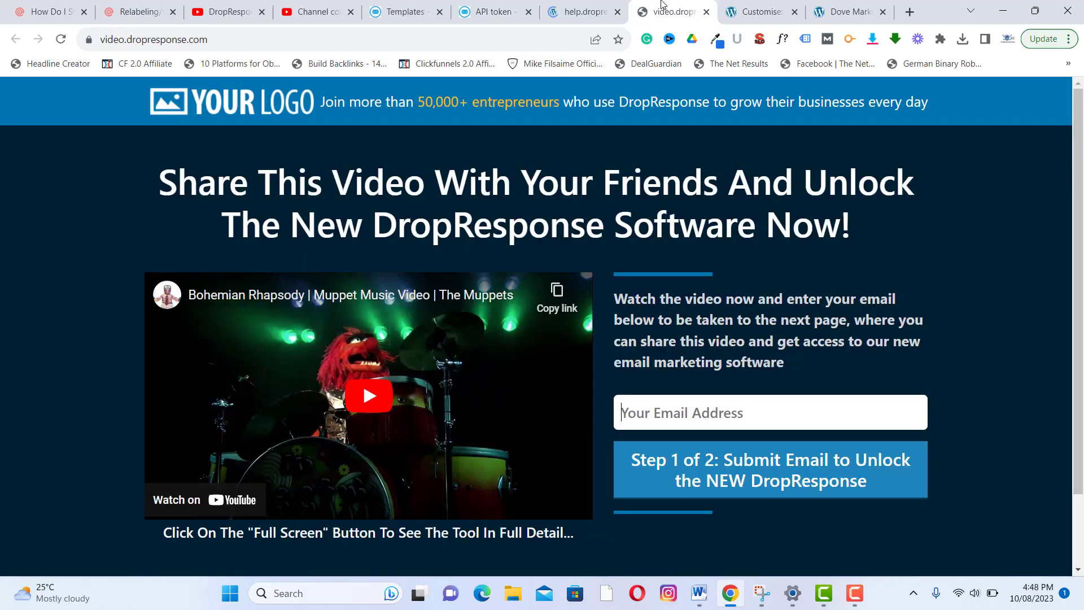
{"action": "left_click", "coordinate": [602, 7]}
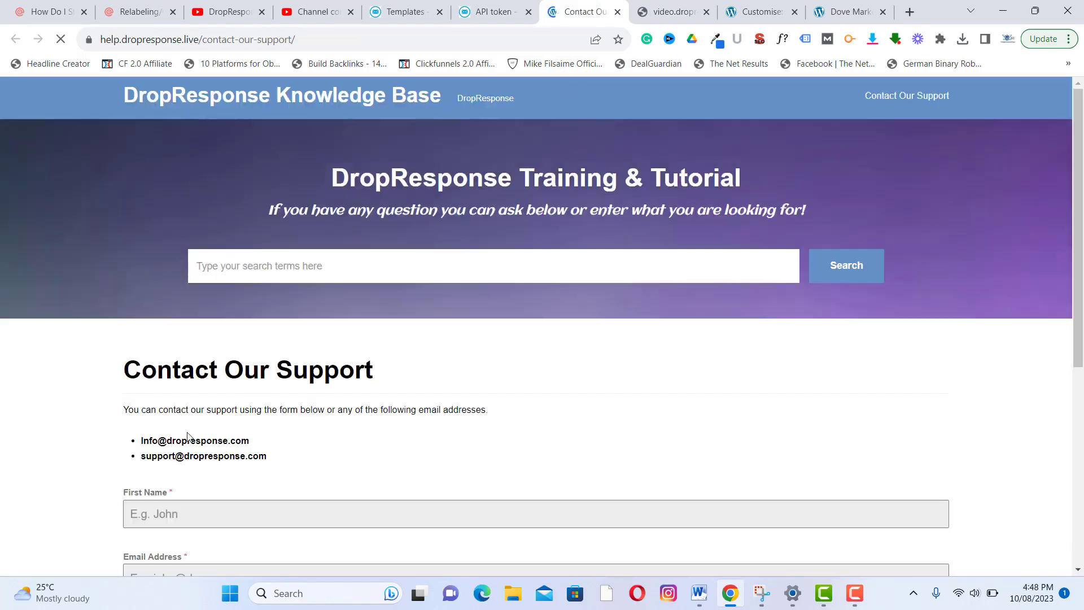
{"action": "scroll", "coordinate": [349, 380], "scroll_direction": "down", "scroll_amount": 5}
{"action": "scroll", "coordinate": [451, 251], "scroll_direction": "up", "scroll_amount": 3}
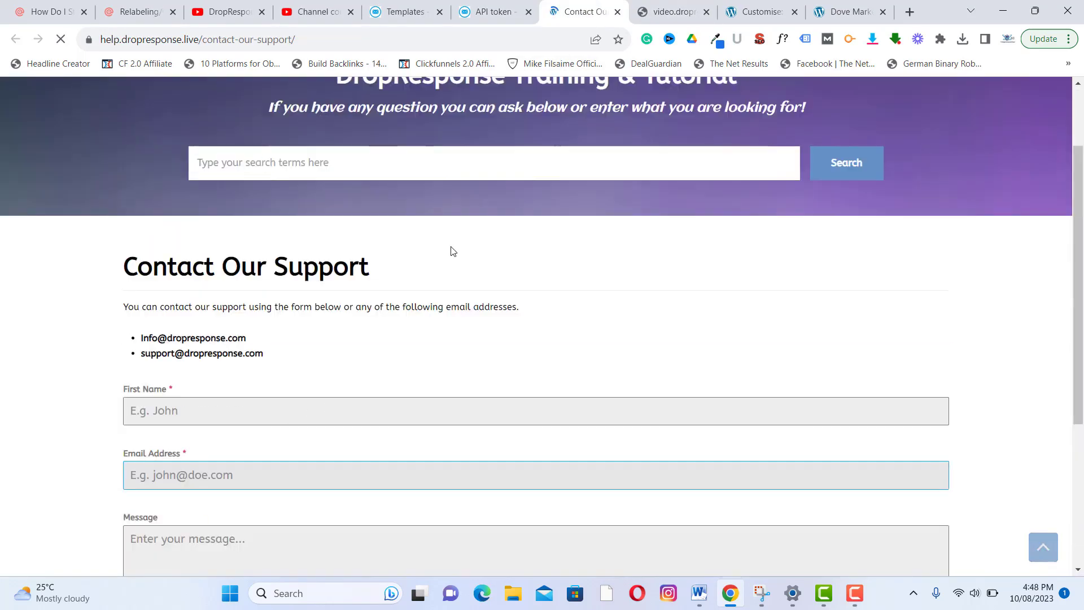
Open the DropResponse Knowledge Base from the app and look through its training and tutorial articles.
{"action": "left_click", "coordinate": [493, 11]}
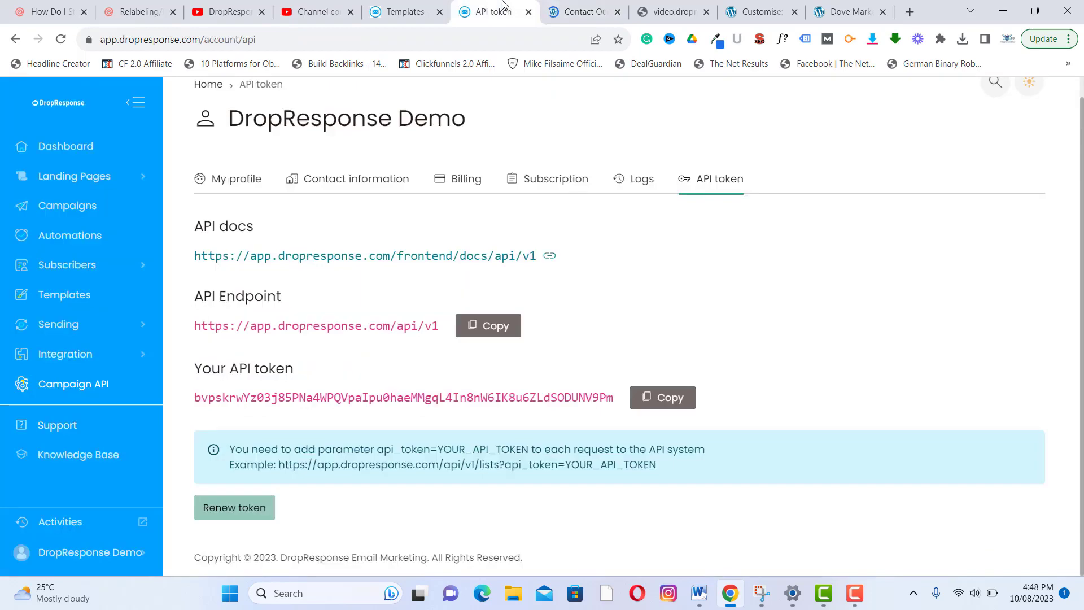
{"action": "left_click", "coordinate": [74, 457]}
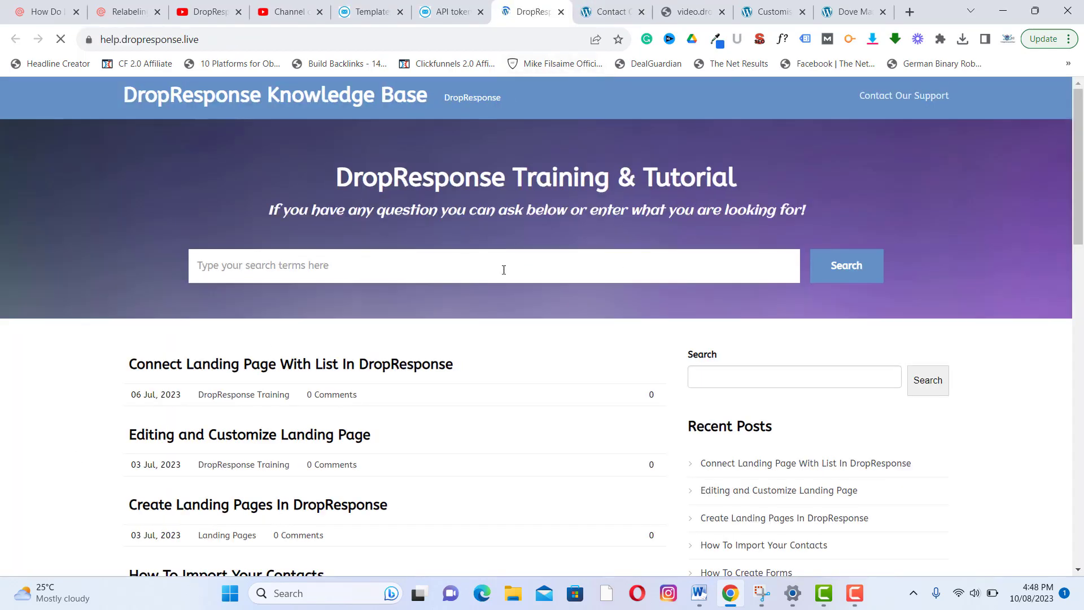
{"action": "scroll", "coordinate": [536, 259], "scroll_direction": "down", "scroll_amount": 7}
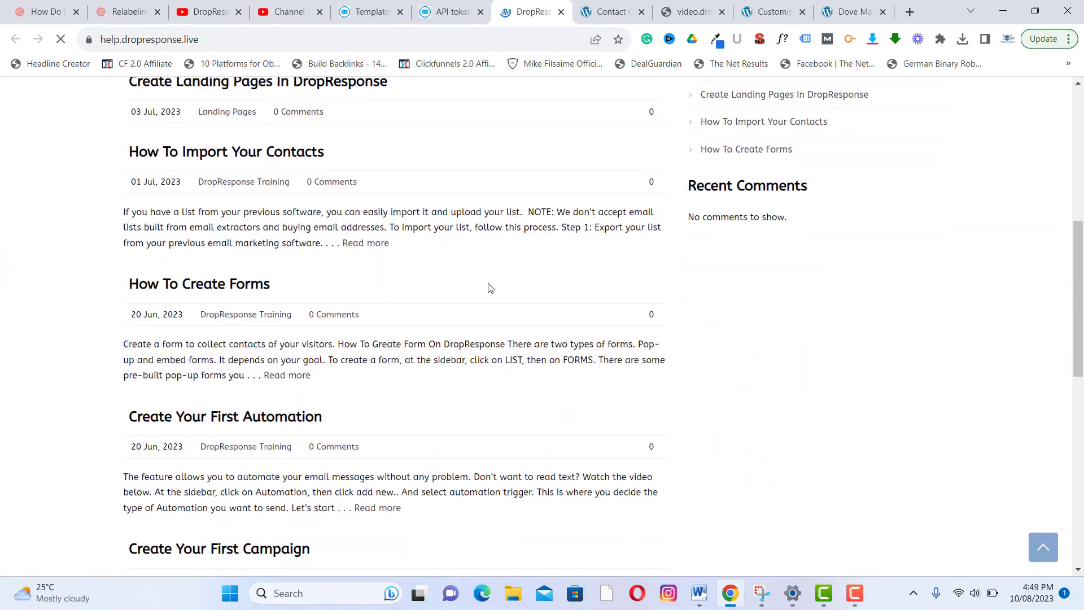
{"action": "scroll", "coordinate": [490, 265], "scroll_direction": "up", "scroll_amount": 8}
{"action": "scroll", "coordinate": [458, 407], "scroll_direction": "down", "scroll_amount": 15}
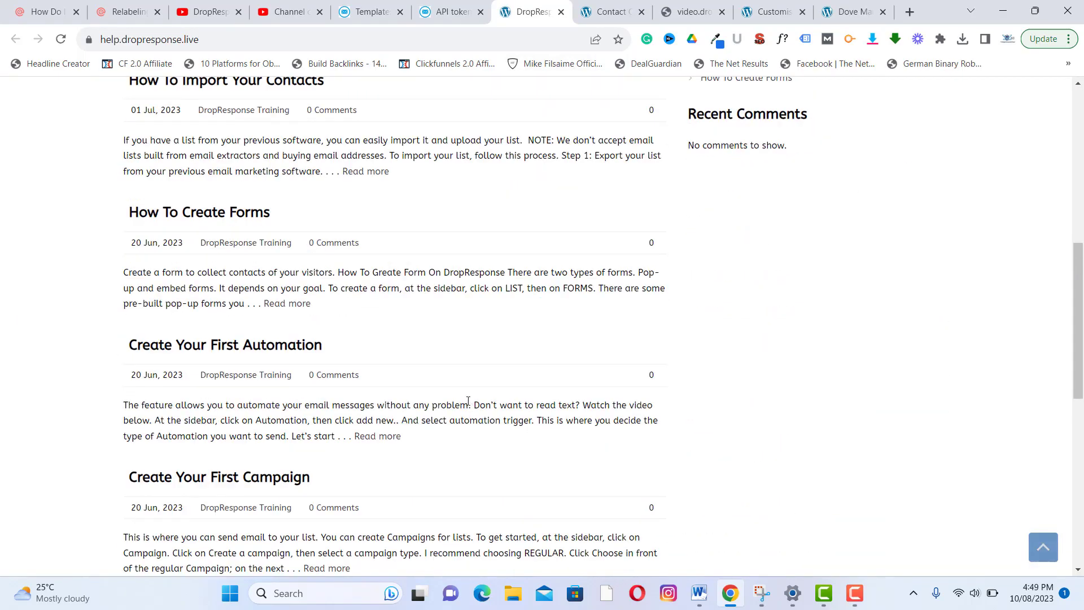
{"action": "scroll", "coordinate": [533, 373], "scroll_direction": "up", "scroll_amount": 15}
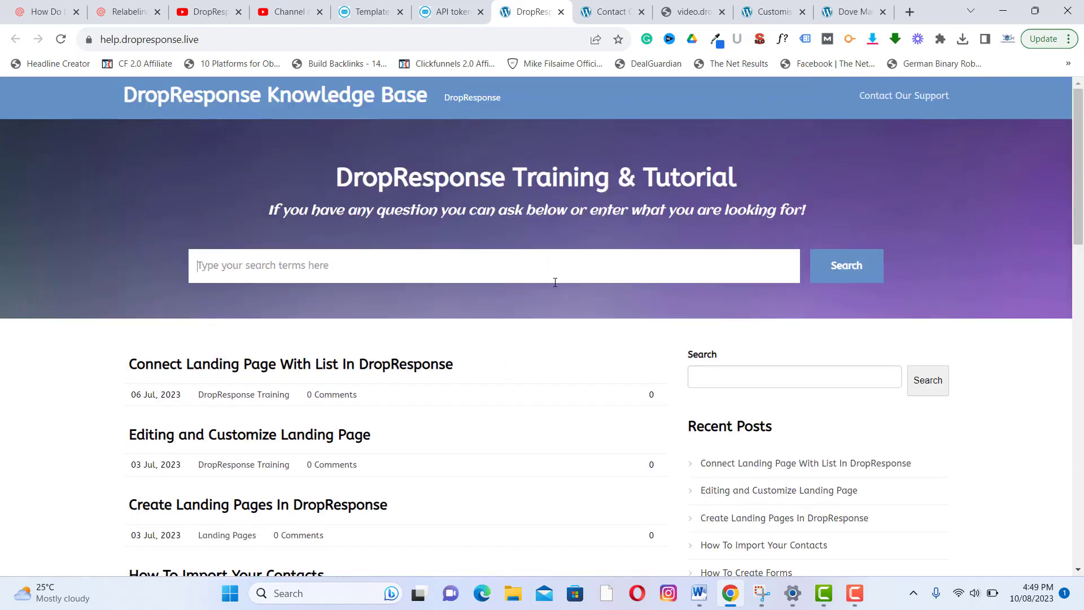
Return to the DropResponse app and open its dashboard.
{"action": "left_click", "coordinate": [449, 12]}
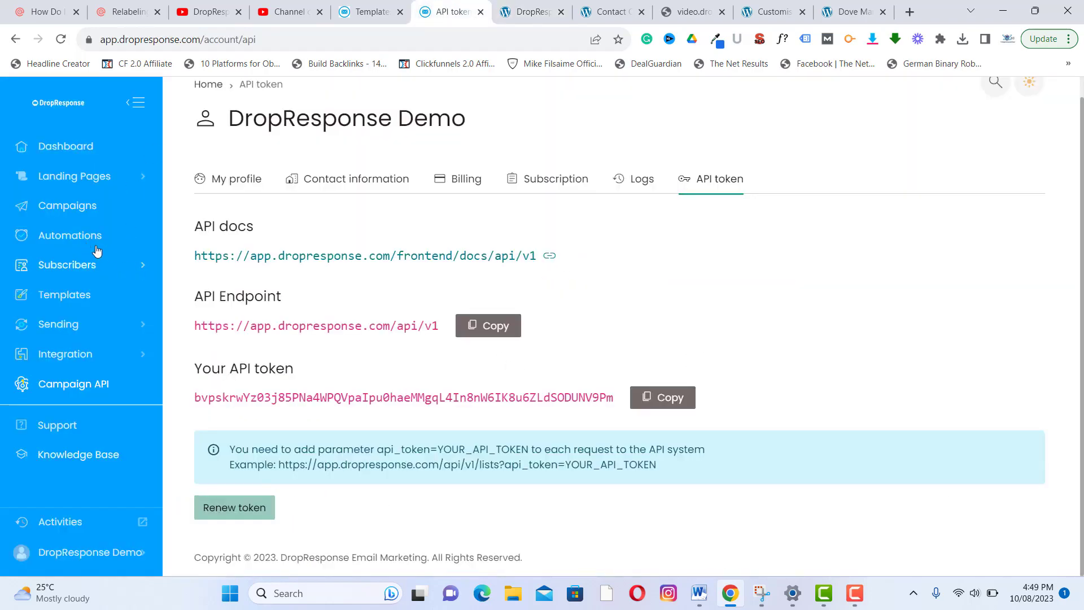
{"action": "left_click", "coordinate": [75, 147]}
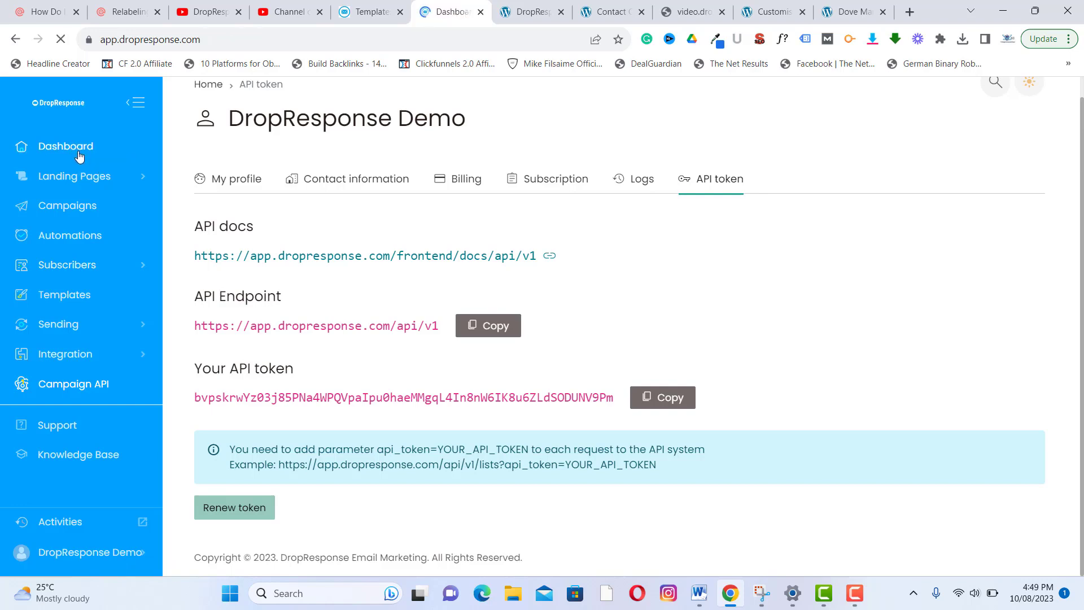